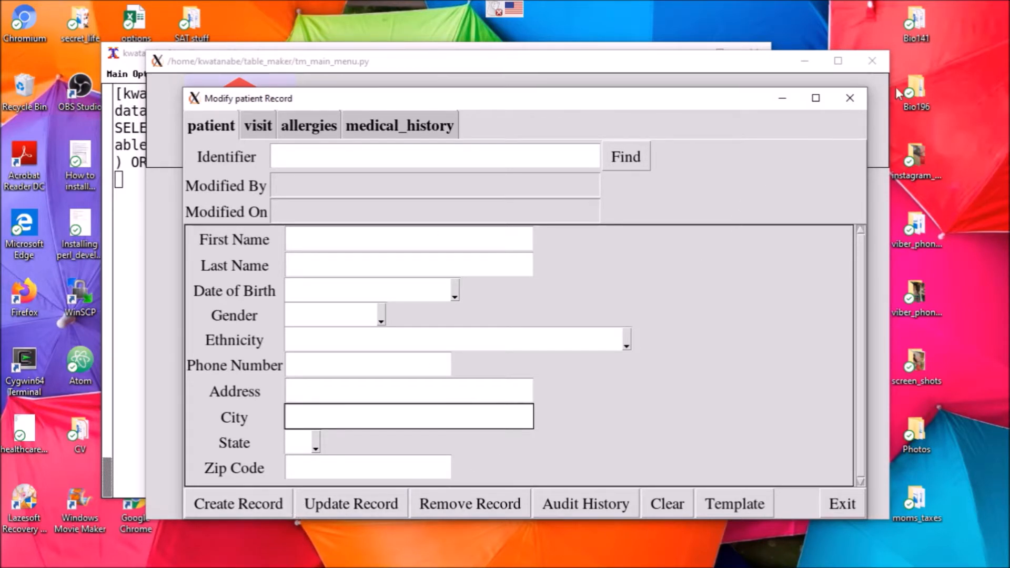
- Close the empty Modify patient Record form
{"action": "left_click", "coordinate": [849, 99]}
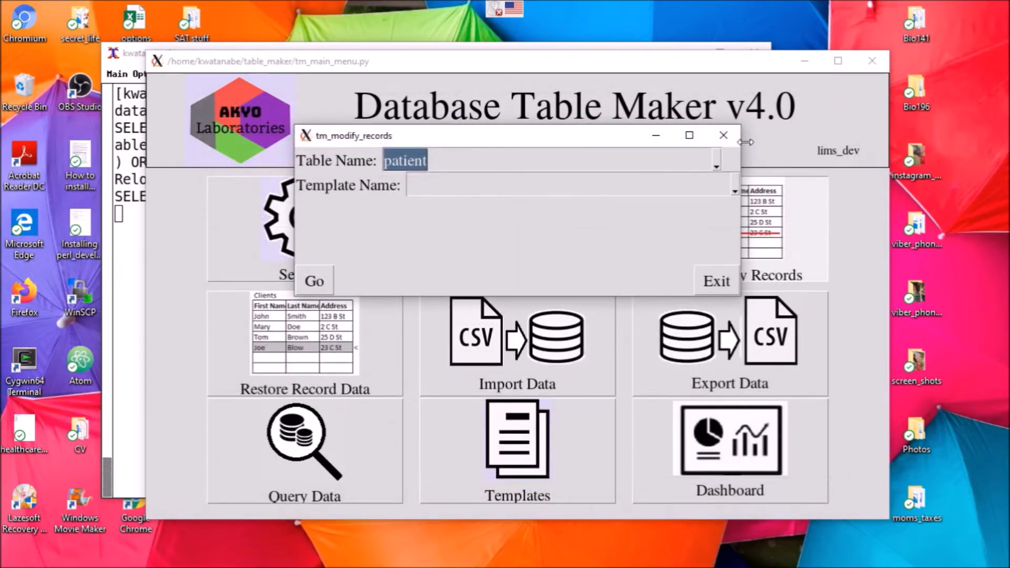
- Start a new patient-table template named 'Springfield' with fn as its first field
{"action": "left_click", "coordinate": [723, 135]}
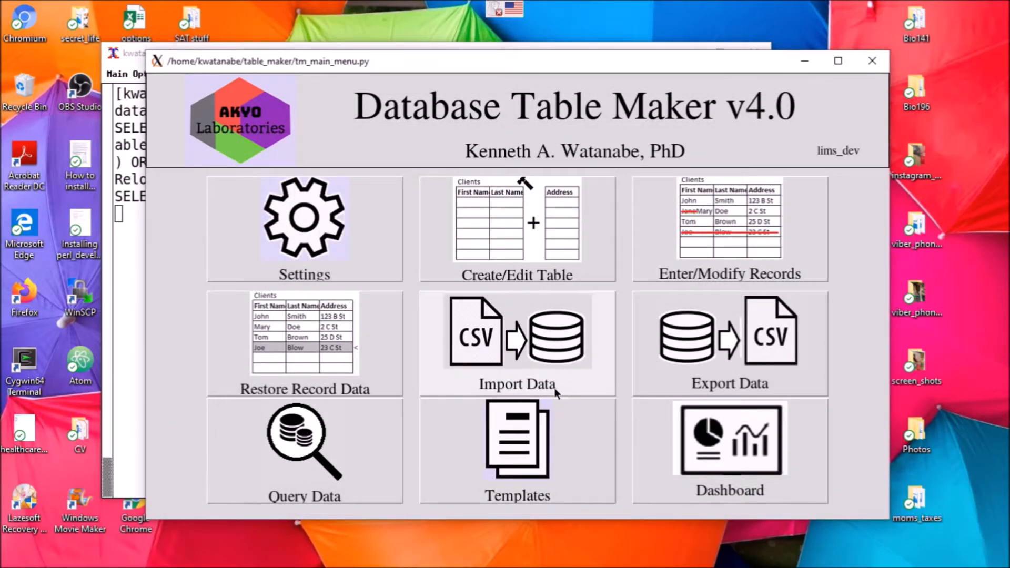
{"action": "left_click", "coordinate": [588, 424]}
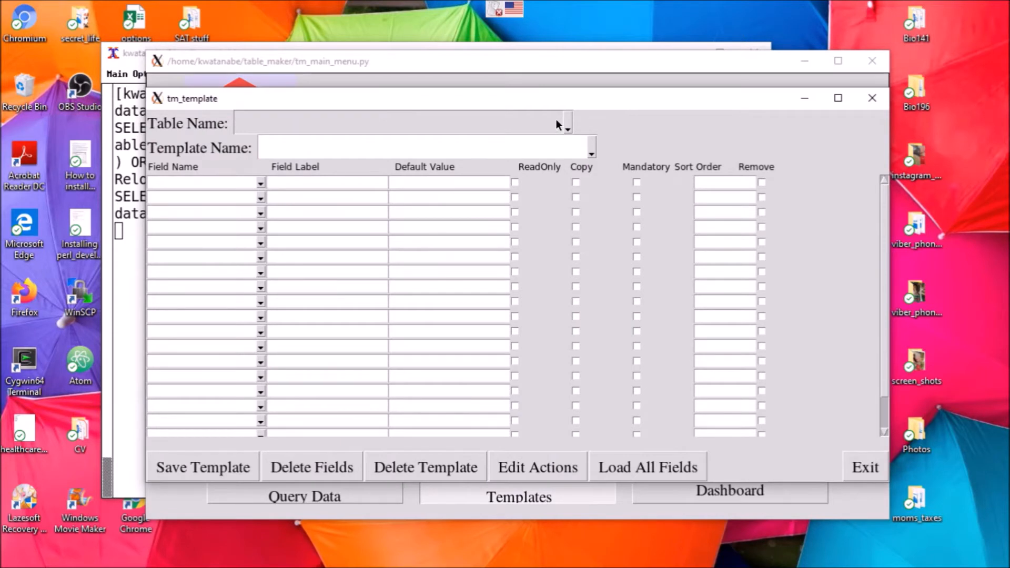
{"action": "left_click", "coordinate": [567, 121]}
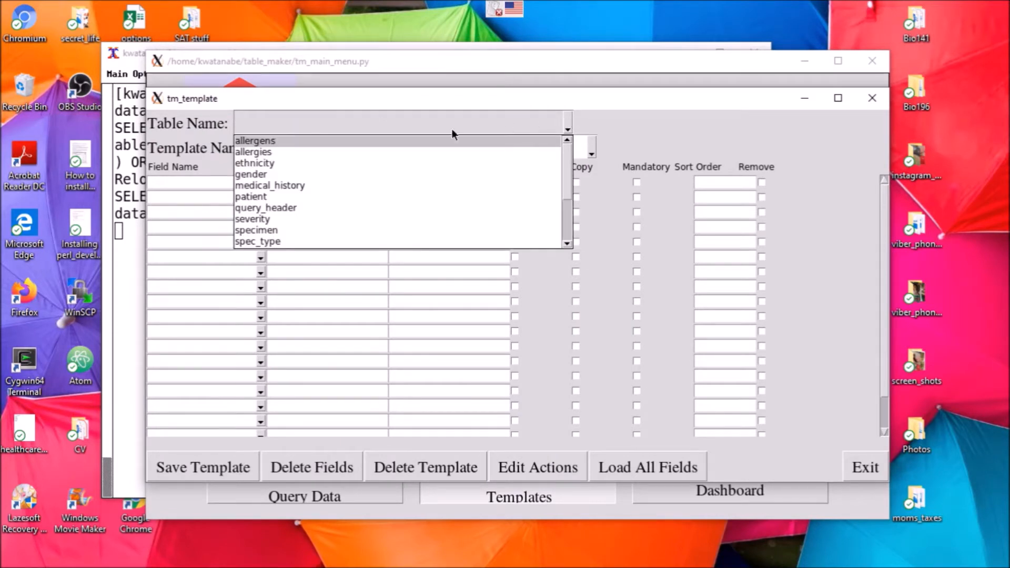
{"action": "left_click", "coordinate": [299, 194]}
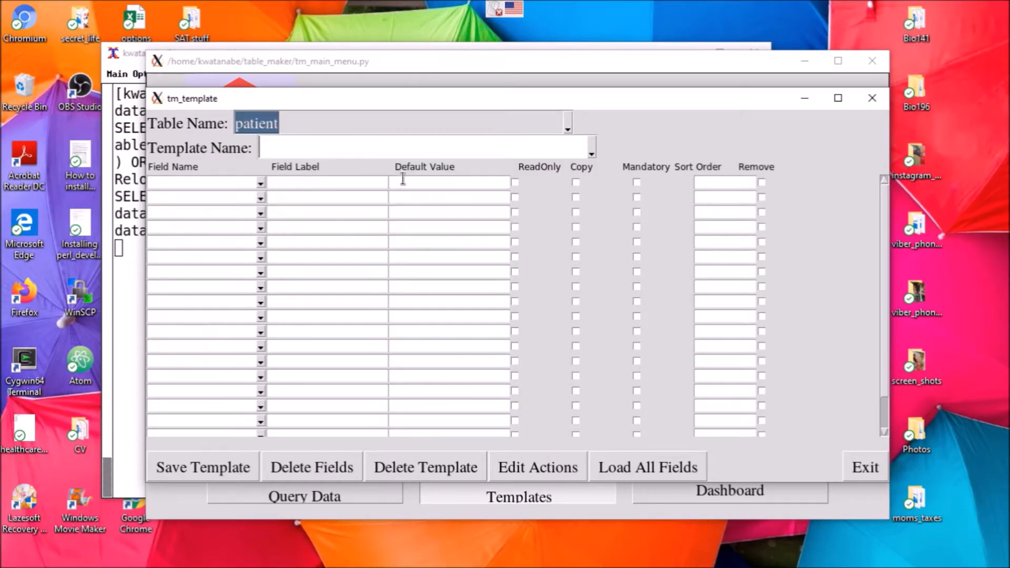
{"action": "type", "text": "Spring"}
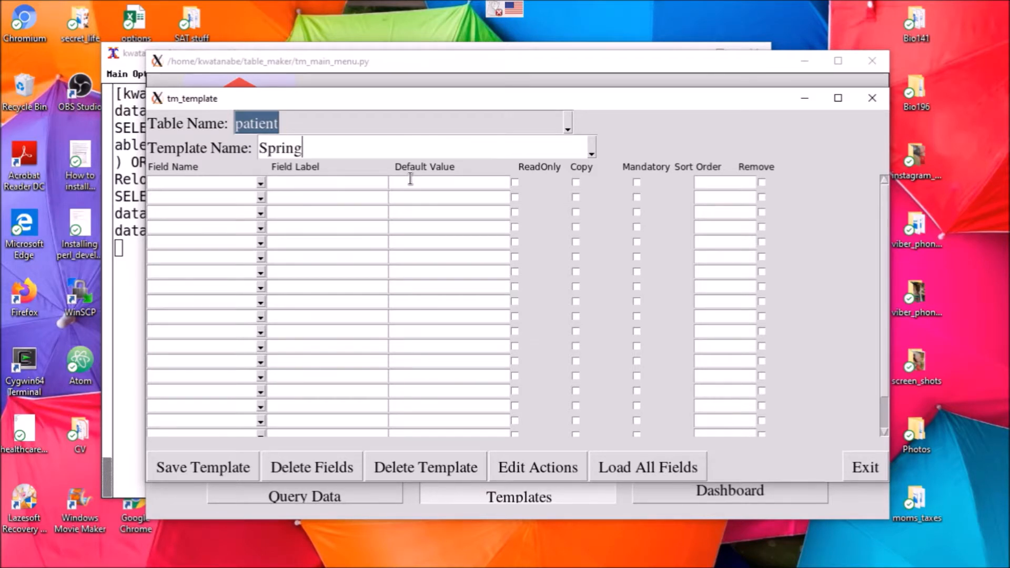
{"action": "type", "text": "field"}
{"action": "left_click", "coordinate": [260, 183]}
{"action": "left_click", "coordinate": [222, 198]}
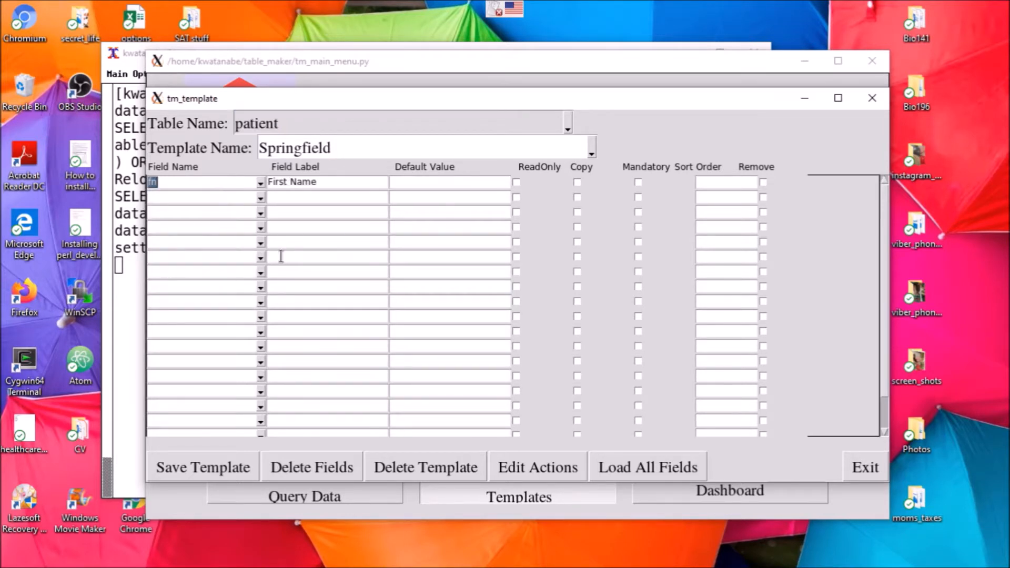
- Load all patient fields, mark eth for removal, and default City to Springfield and State to IL
{"action": "left_click", "coordinate": [643, 471]}
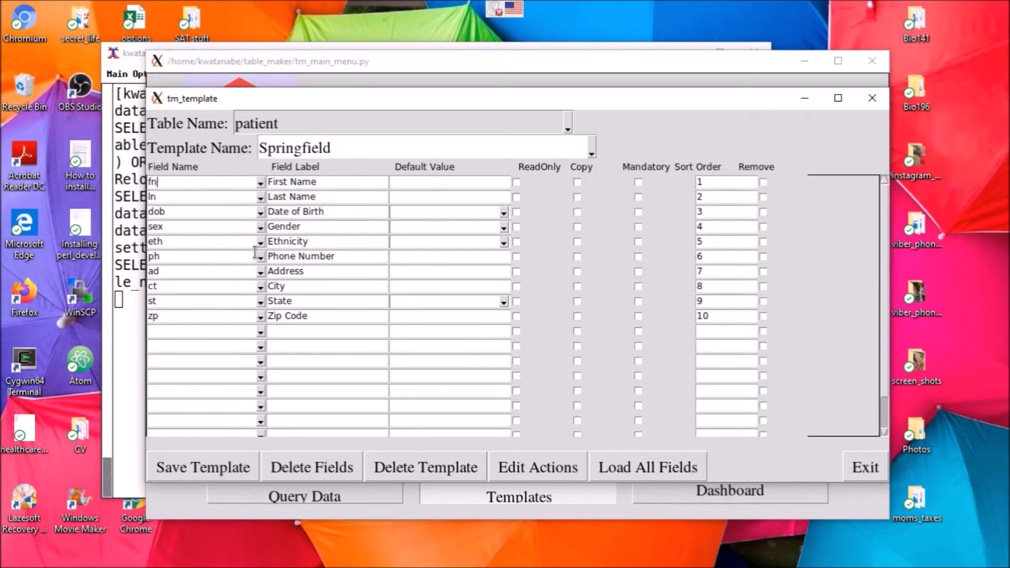
{"action": "left_click", "coordinate": [762, 242]}
{"action": "left_click", "coordinate": [420, 288]}
{"action": "type", "text": "Spring"}
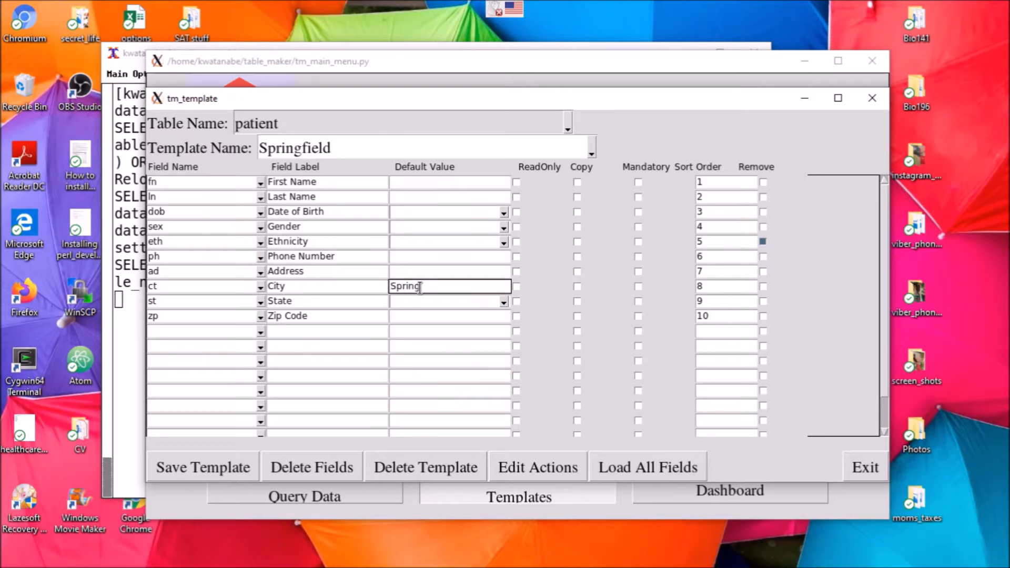
{"action": "type", "text": "field"}
{"action": "key", "text": "Tab"}
{"action": "type", "text": "IL"}
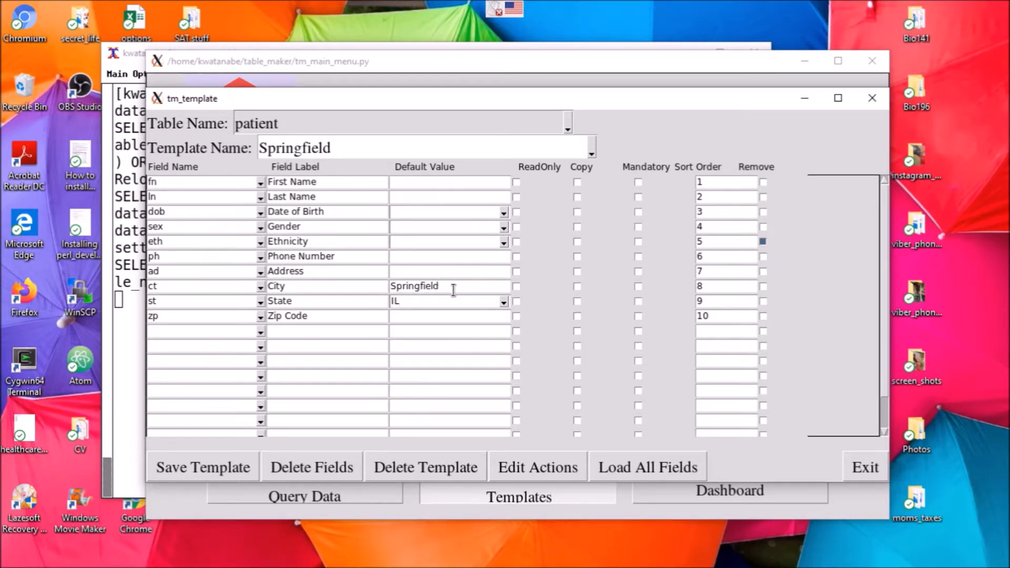
- Make City and State read-only and make fn, ln and dob mandatory
{"action": "left_click", "coordinate": [516, 285]}
{"action": "left_click", "coordinate": [516, 301]}
{"action": "left_click", "coordinate": [639, 182]}
{"action": "left_click", "coordinate": [638, 195]}
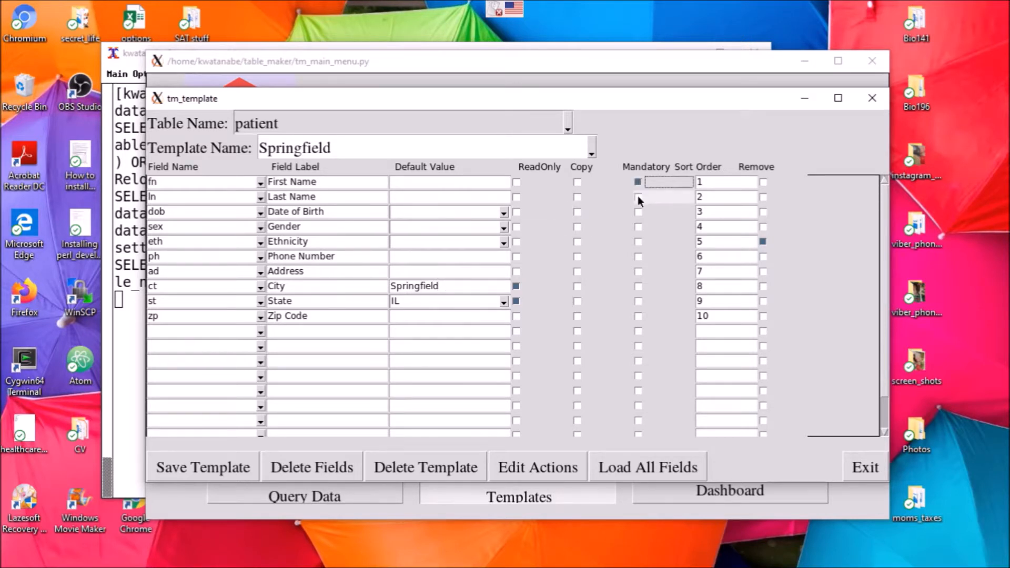
{"action": "left_click", "coordinate": [640, 212]}
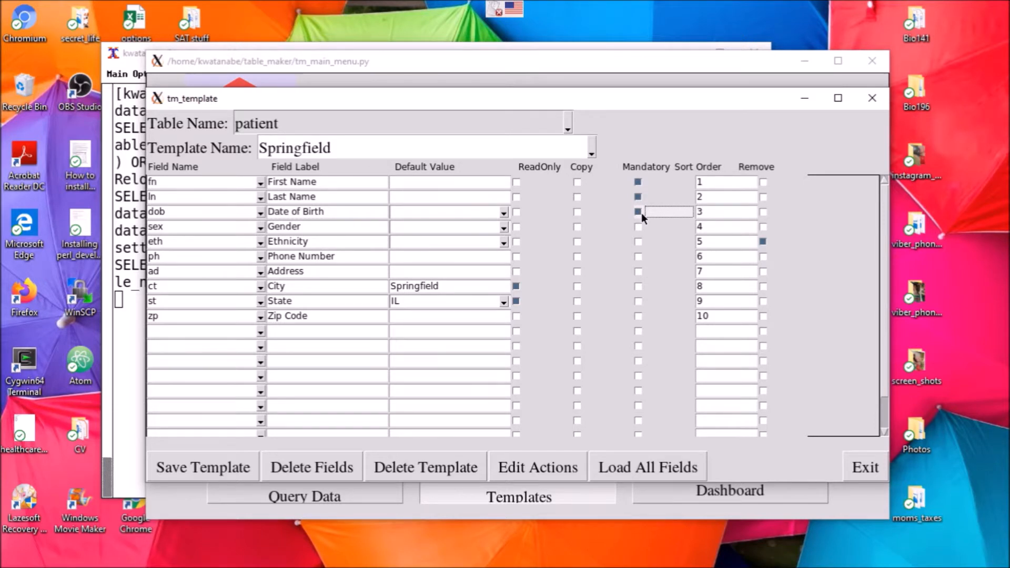
- Turn on Copy for ln, zp and ph, then save the Springfield template
{"action": "left_click", "coordinate": [578, 196]}
{"action": "left_click", "coordinate": [577, 315]}
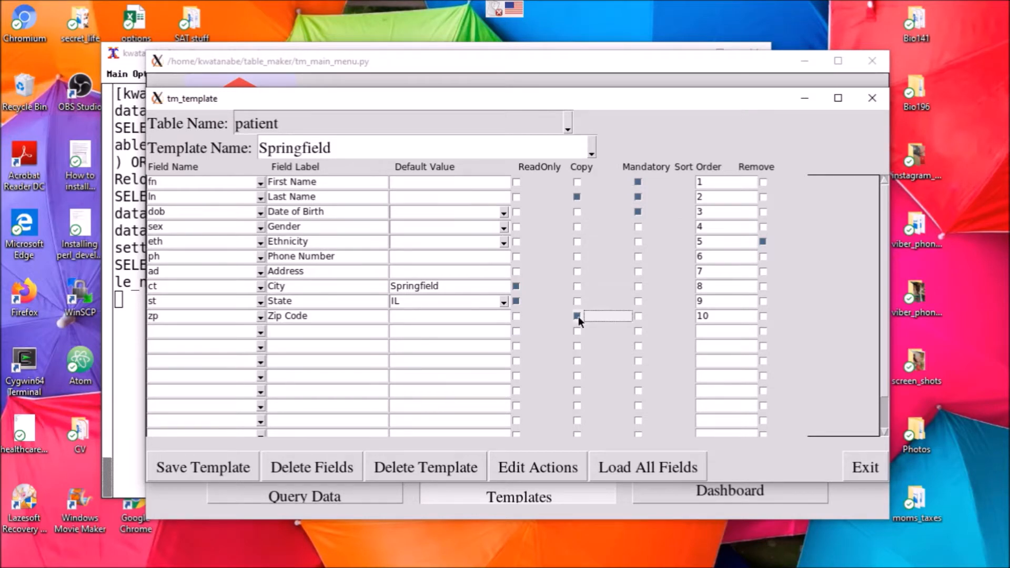
{"action": "left_click", "coordinate": [577, 256]}
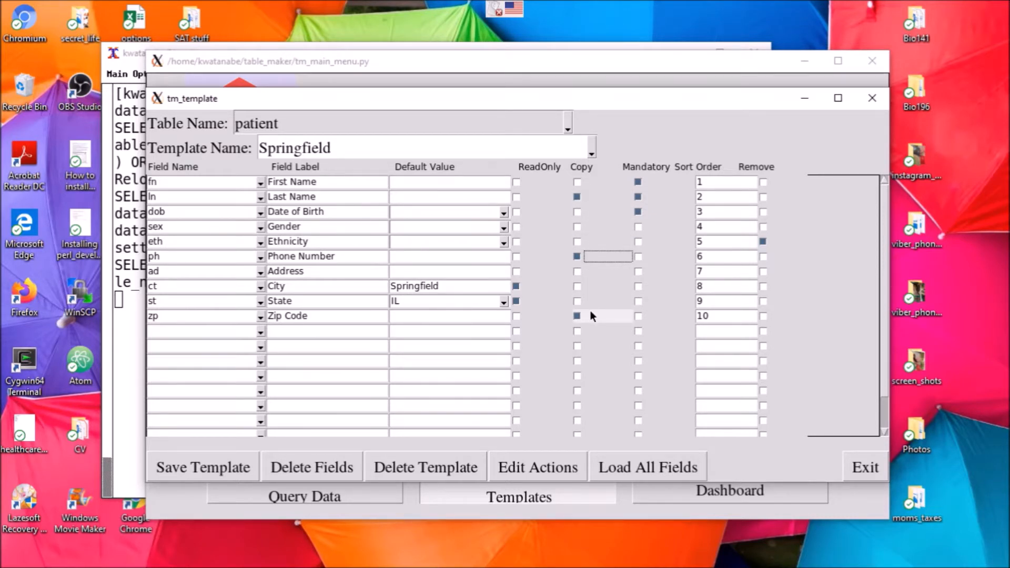
{"action": "left_click", "coordinate": [248, 466]}
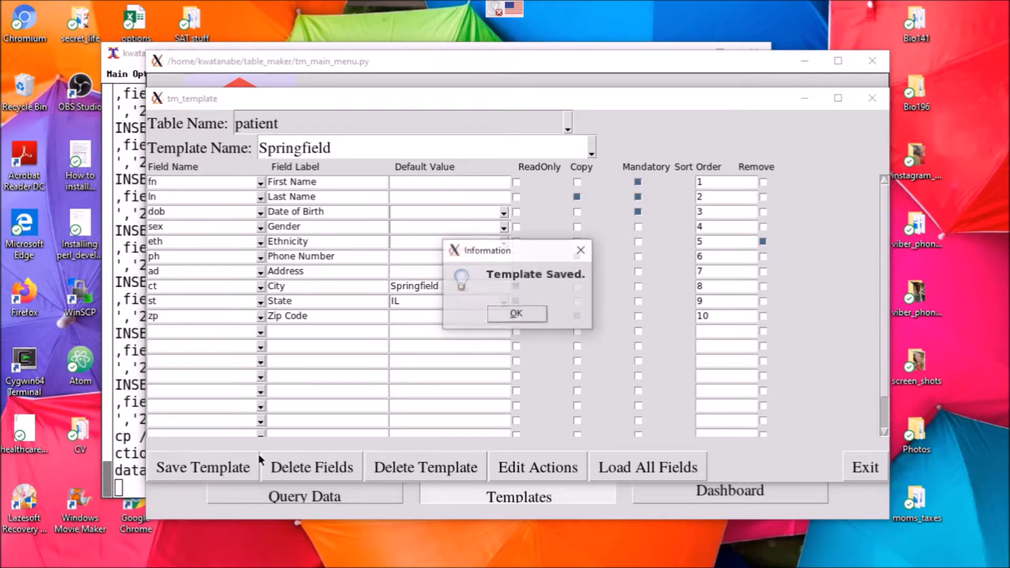
{"action": "left_click", "coordinate": [506, 315]}
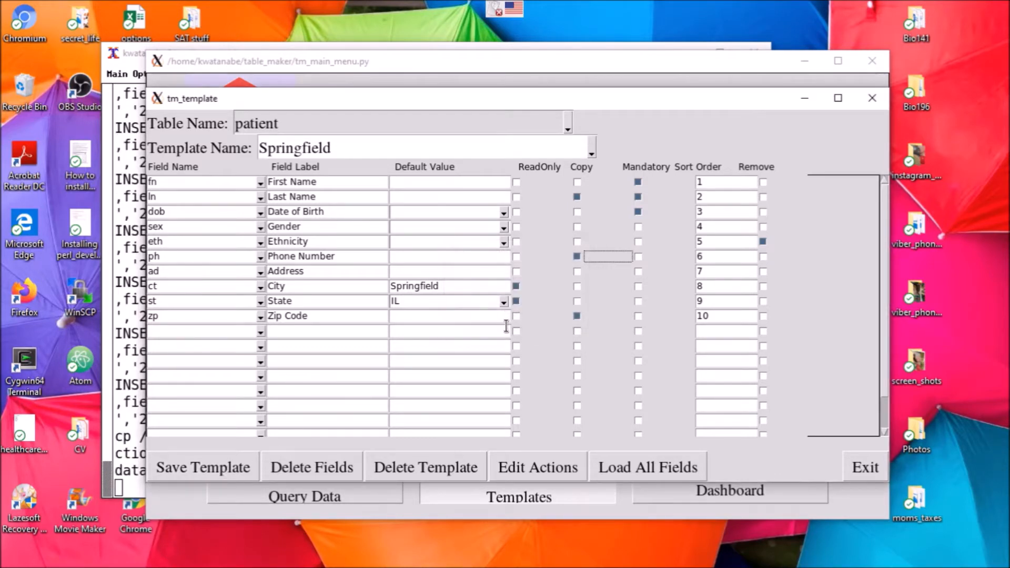
- Open a patient record form from the Springfield template via Enter/Modify Records
{"action": "left_click", "coordinate": [872, 98]}
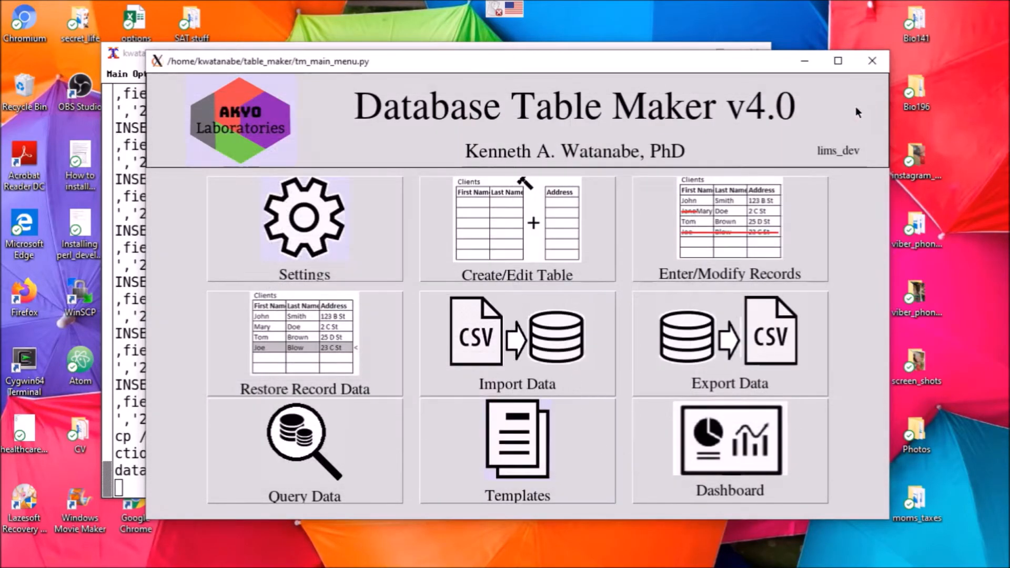
{"action": "left_click", "coordinate": [805, 226]}
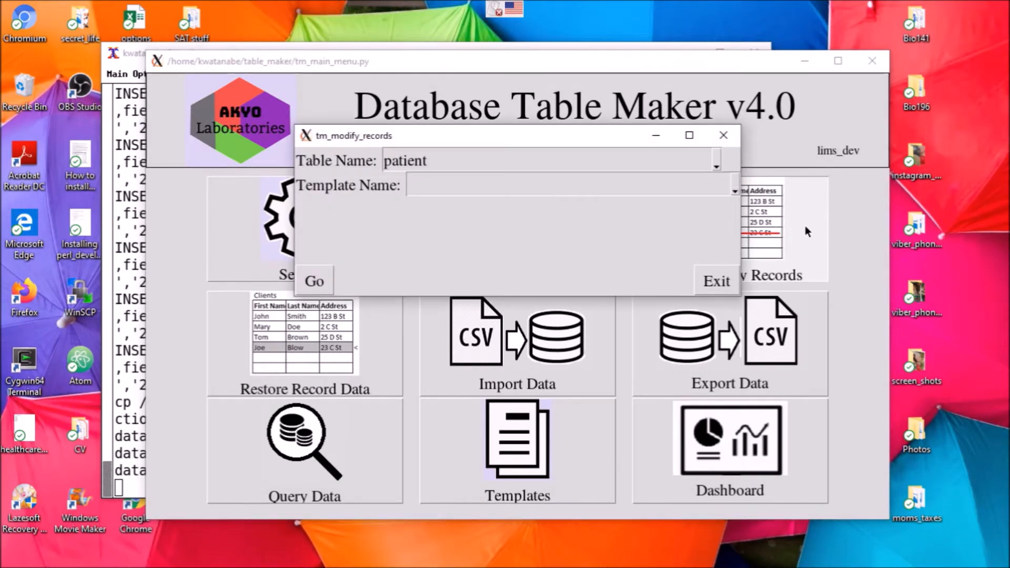
{"action": "left_click_drag", "start_coordinate": [579, 136], "coordinate": [534, 129]}
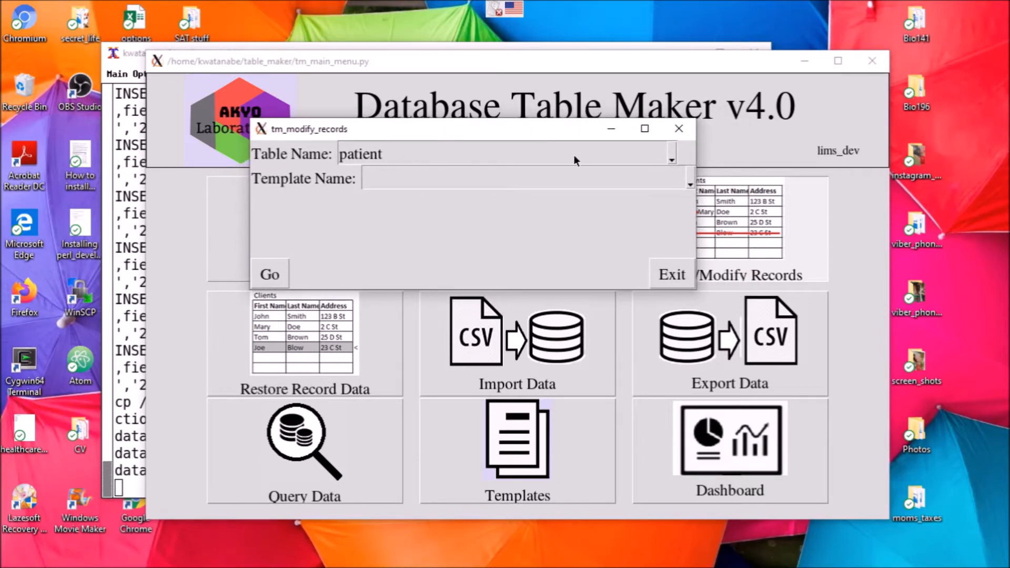
{"action": "left_click", "coordinate": [690, 179]}
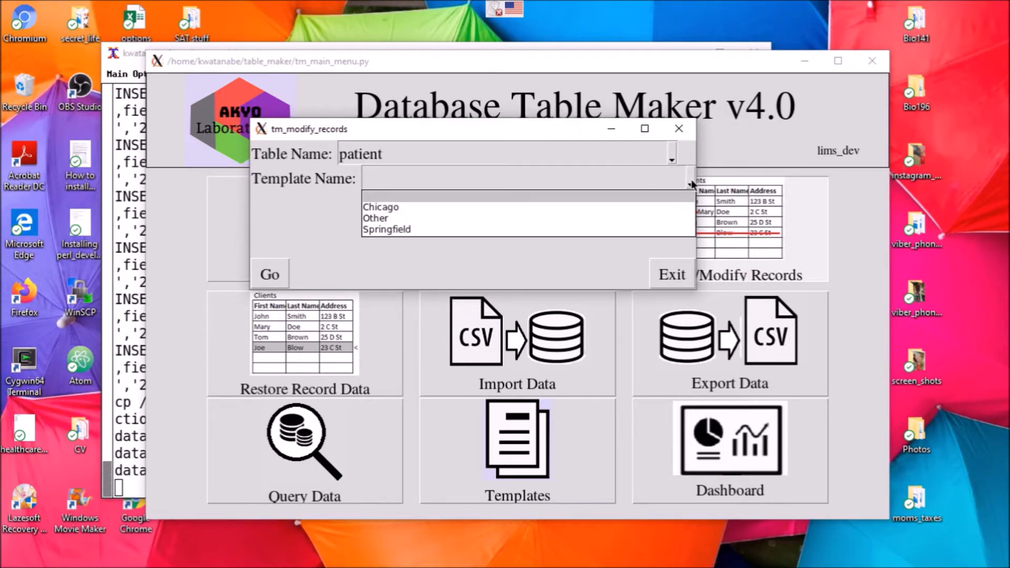
{"action": "left_click", "coordinate": [396, 228]}
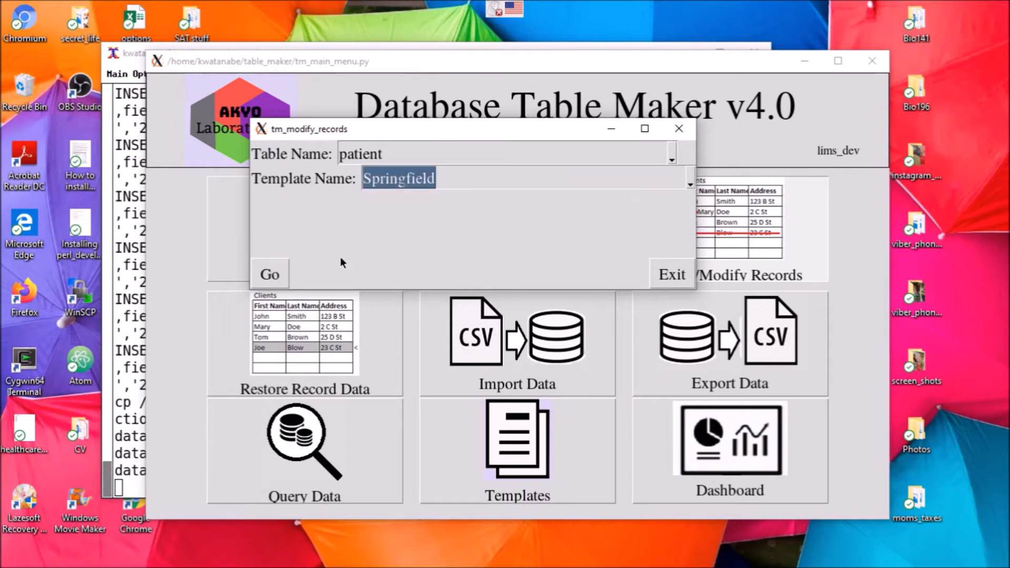
{"action": "left_click", "coordinate": [270, 274]}
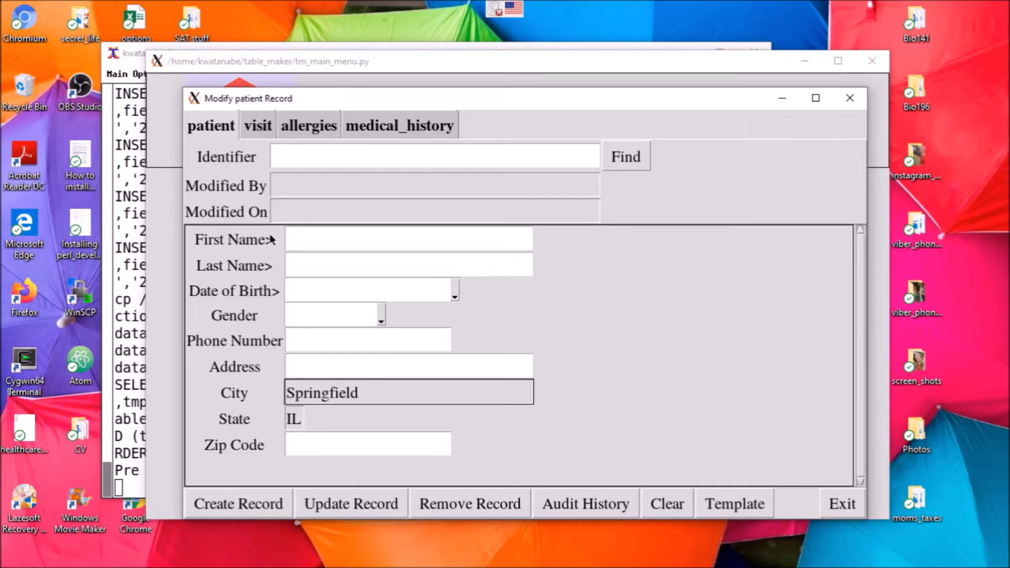
{"action": "left_click", "coordinate": [249, 500]}
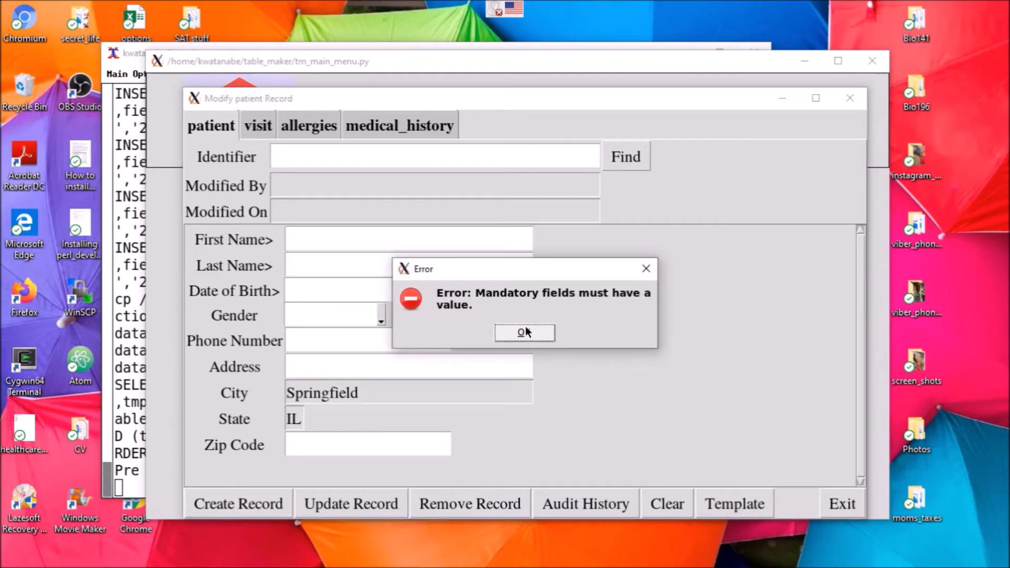
{"action": "left_click", "coordinate": [524, 333]}
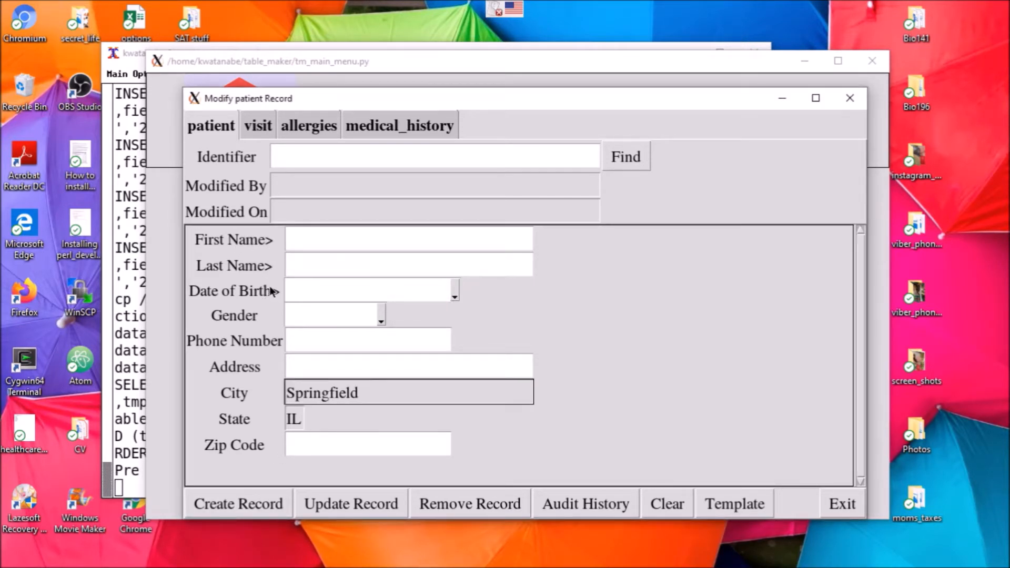
{"action": "left_click", "coordinate": [334, 238]}
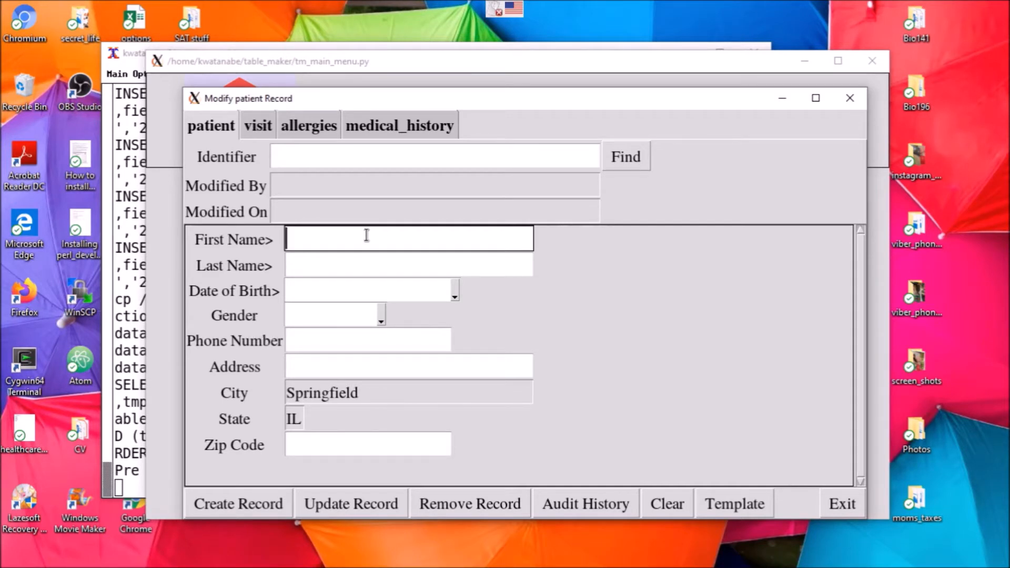
{"action": "type", "text": "Homer"}
{"action": "key", "text": "Tab"}
{"action": "type", "text": "S"}
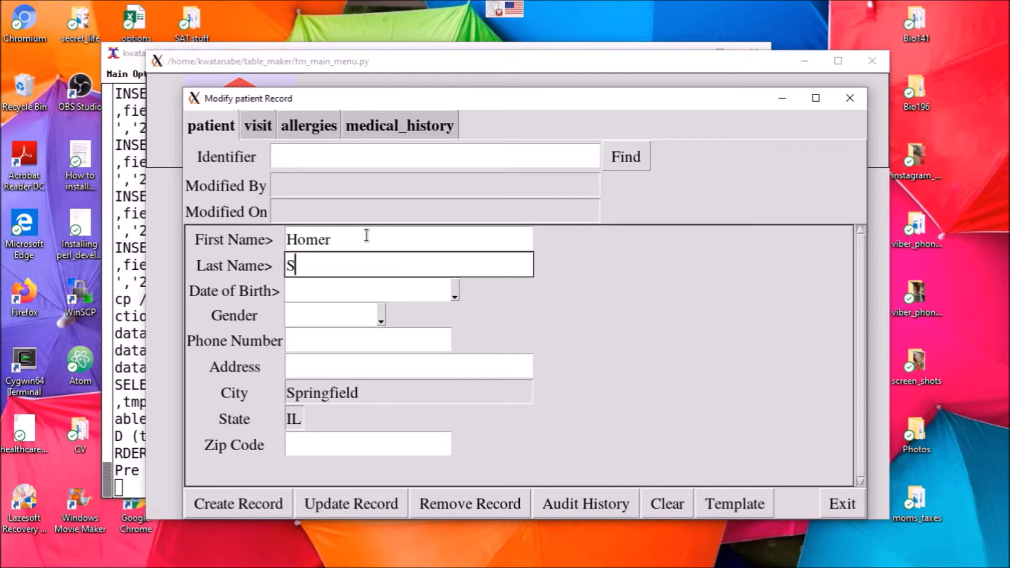
{"action": "type", "text": "impson"}
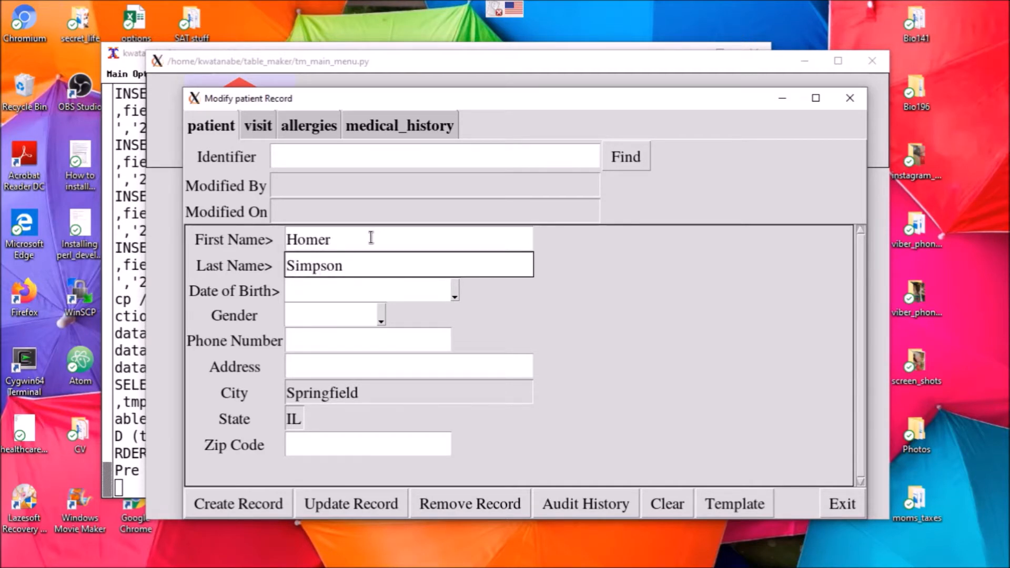
{"action": "left_click", "coordinate": [455, 296]}
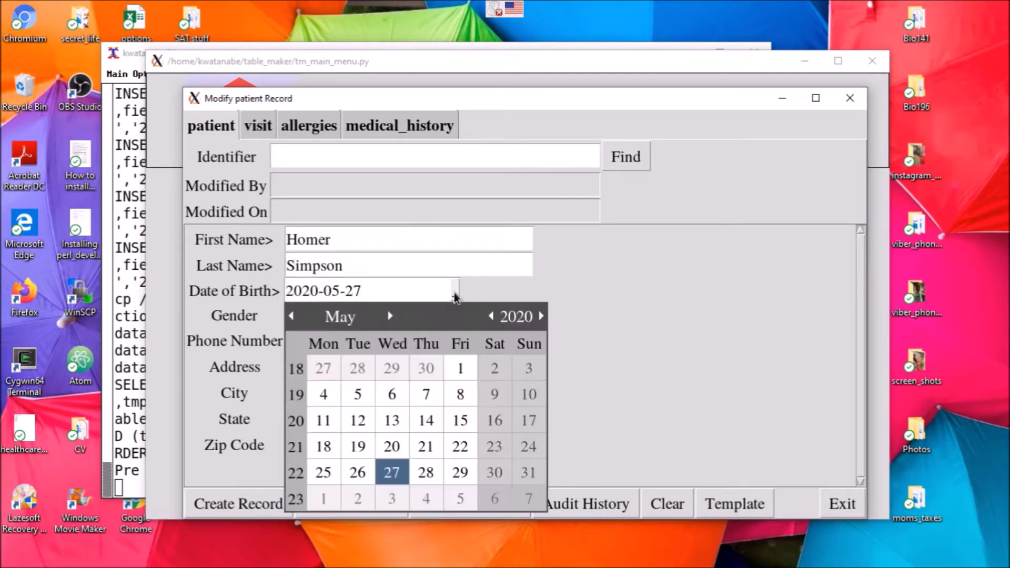
{"action": "left_click", "coordinate": [390, 316]}
{"action": "left_click", "coordinate": [390, 316]}
{"action": "left_click", "coordinate": [390, 316]}
{"action": "left_click", "coordinate": [391, 420]}
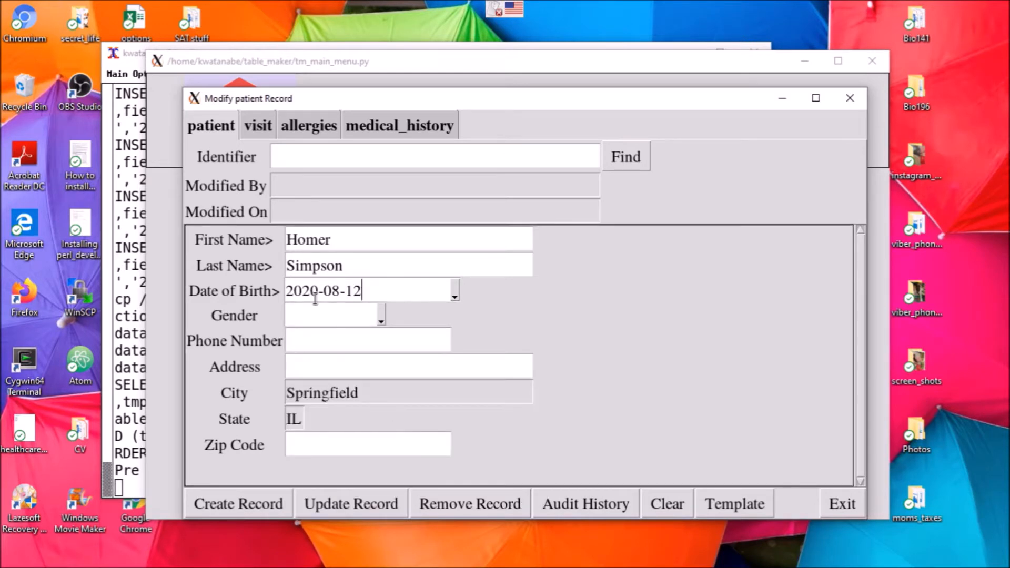
{"action": "double_click", "coordinate": [318, 293]}
{"action": "type", "text": "1985"}
- Set gender to Male and fill in the phone number, street address and zip 12345
{"action": "left_click", "coordinate": [380, 315]}
{"action": "left_click", "coordinate": [293, 333]}
{"action": "left_click", "coordinate": [301, 340]}
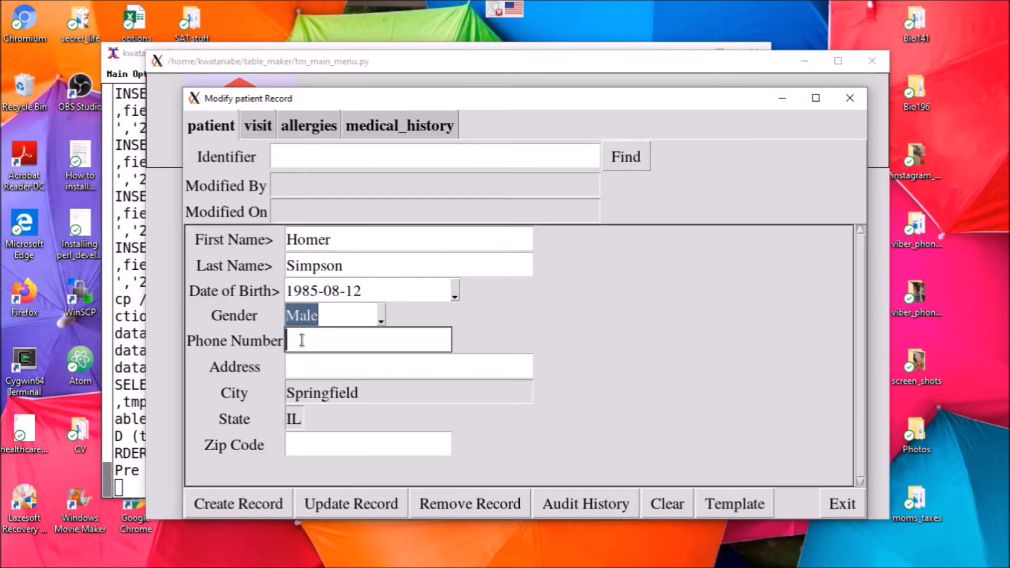
{"action": "type", "text": "123-123-1234"}
{"action": "left_click", "coordinate": [307, 368]}
{"action": "type", "text": "123 A street"}
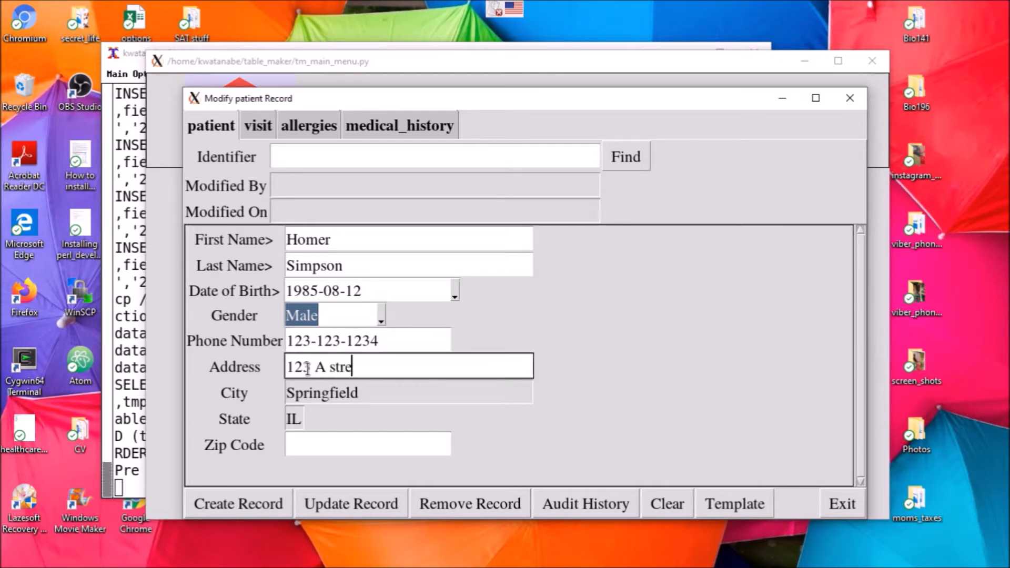
{"action": "left_click", "coordinate": [315, 442]}
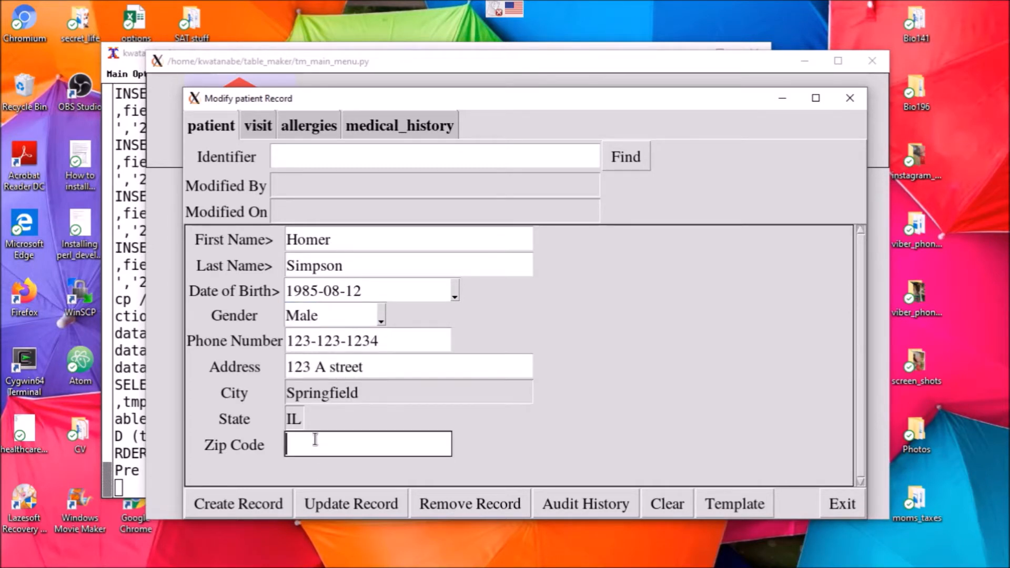
{"action": "type", "text": "12345"}
- Save the patient as record 5 and clear the form for another patient
{"action": "left_click", "coordinate": [254, 500]}
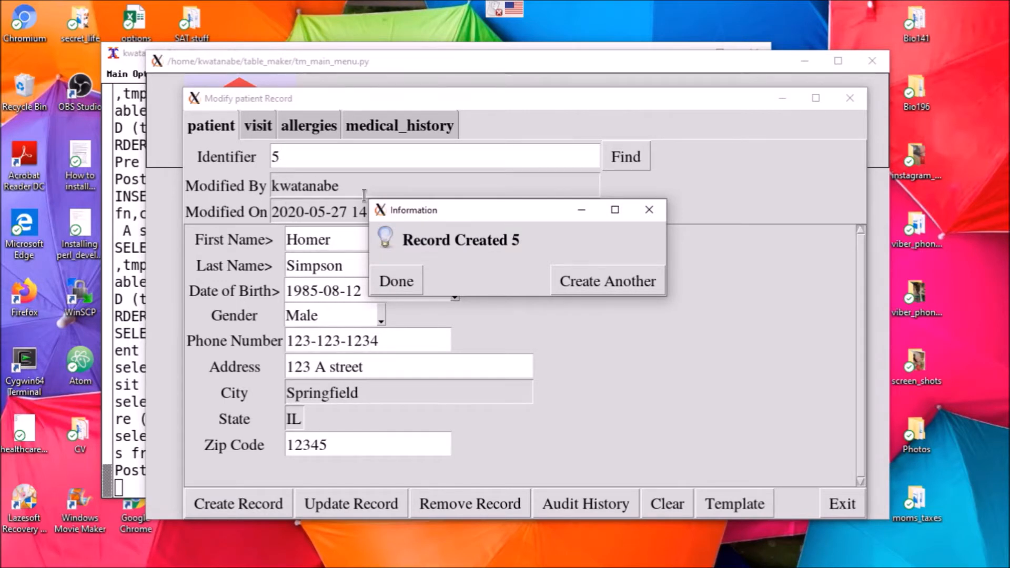
{"action": "left_click_drag", "start_coordinate": [431, 213], "coordinate": [513, 209]}
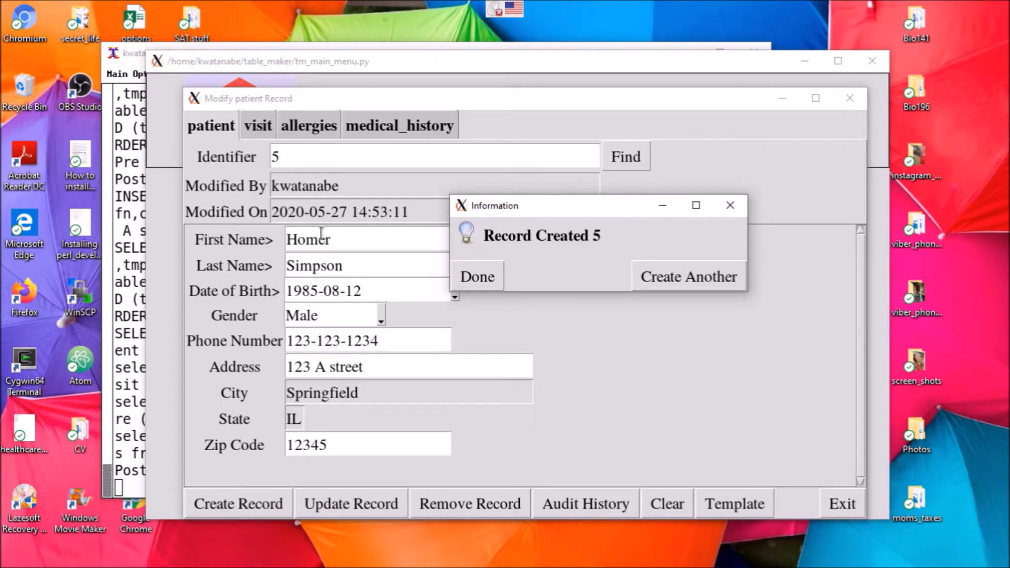
{"action": "left_click", "coordinate": [665, 275]}
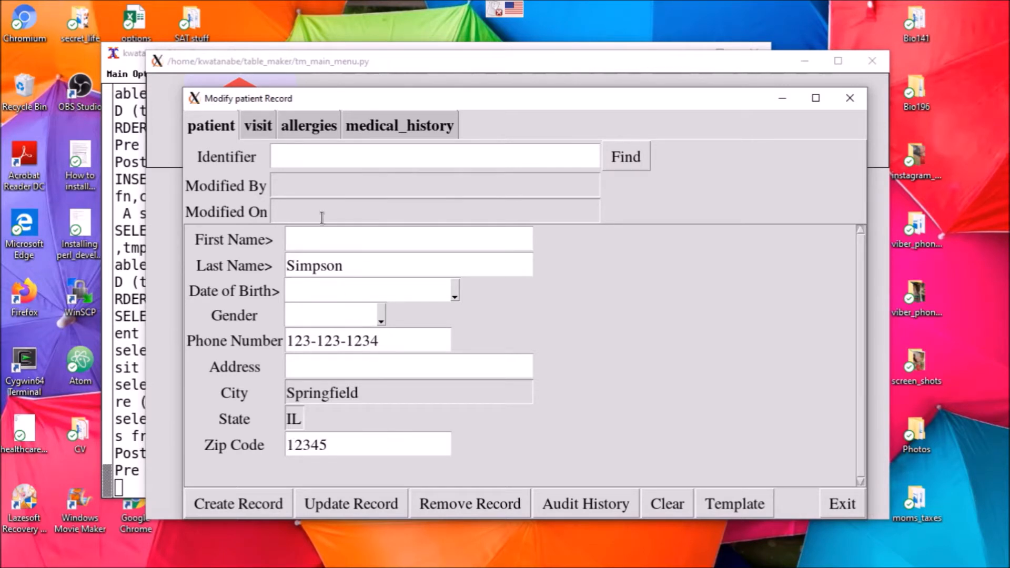
{"action": "left_click", "coordinate": [324, 238]}
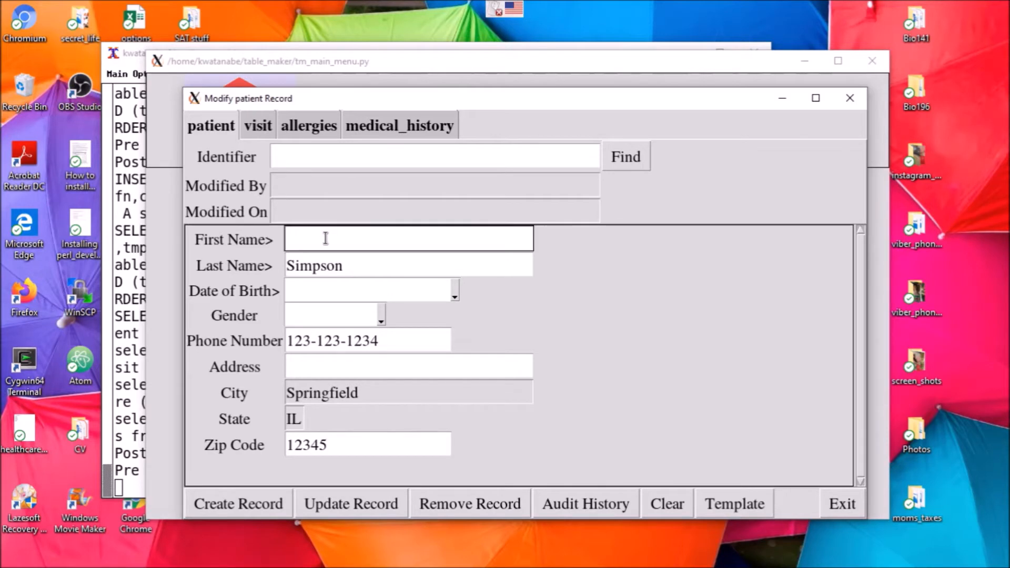
{"action": "type", "text": "Marge"}
{"action": "left_click", "coordinate": [454, 293]}
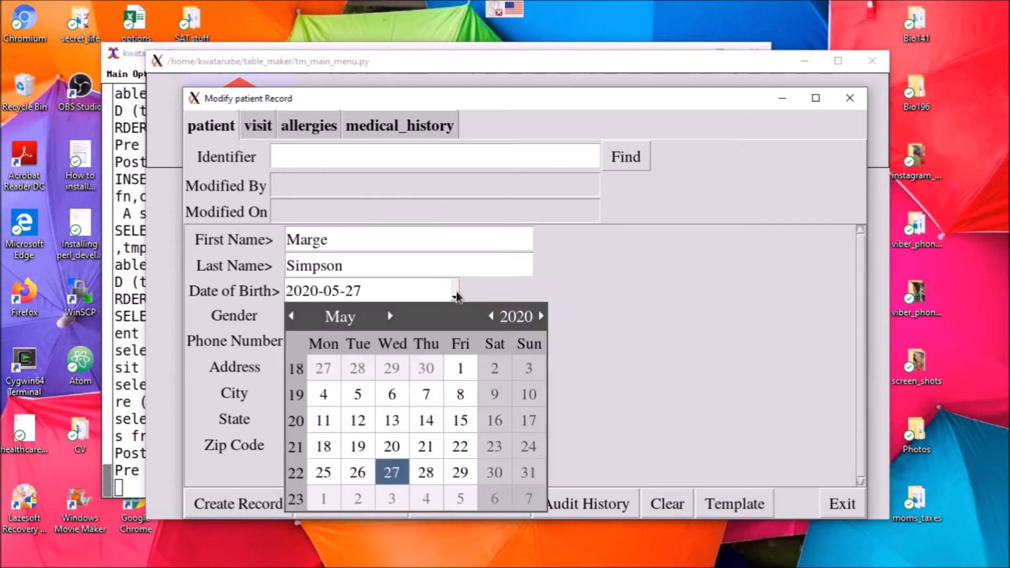
{"action": "left_click", "coordinate": [391, 316]}
{"action": "left_click", "coordinate": [392, 316]}
{"action": "left_click", "coordinate": [392, 315]}
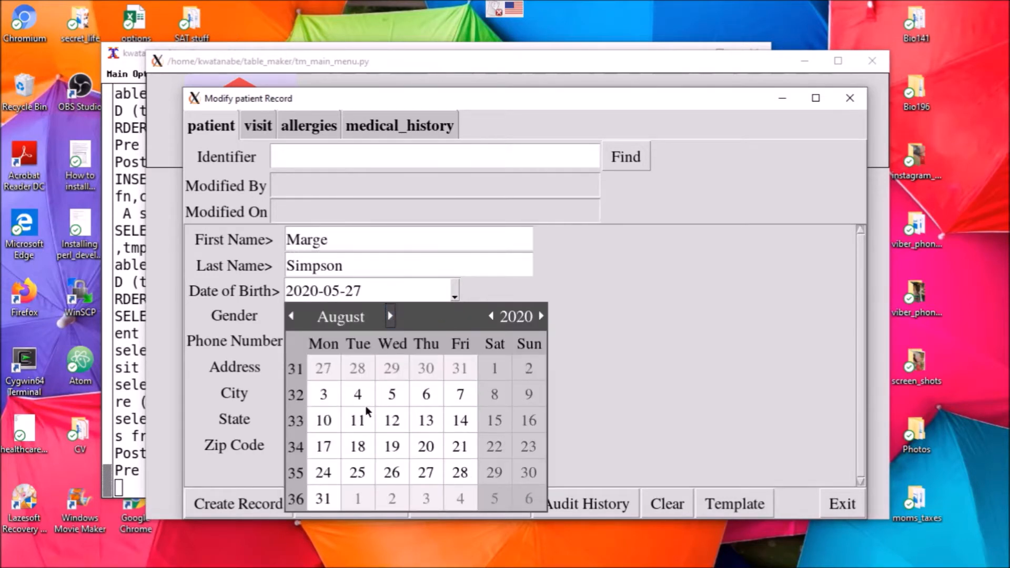
{"action": "left_click", "coordinate": [325, 417]}
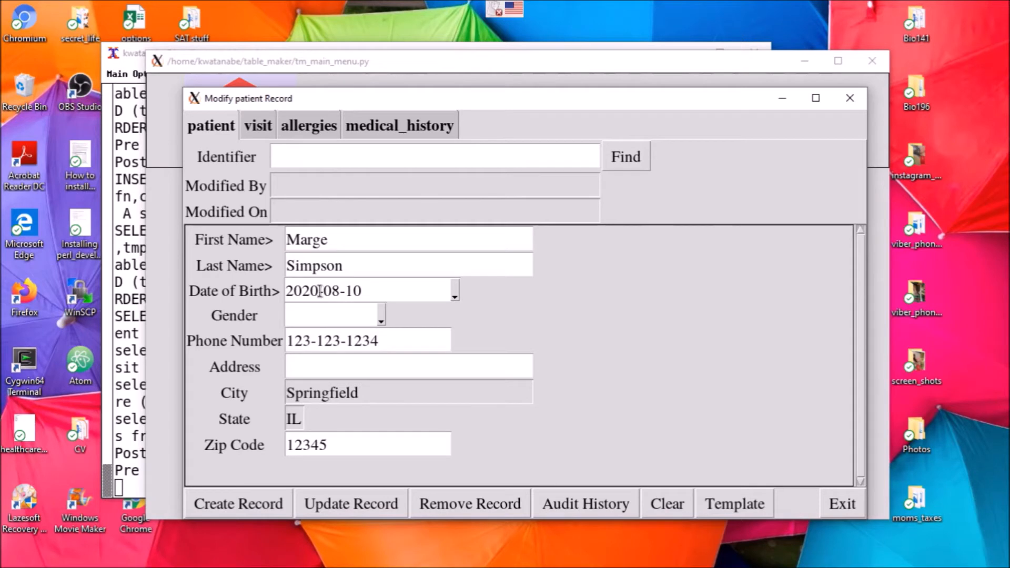
{"action": "left_click_drag", "start_coordinate": [319, 291], "coordinate": [258, 303]}
{"action": "type", "text": "1988"}
- Set gender to Female, enter the street address, and save it as record 6
{"action": "left_click", "coordinate": [381, 315]}
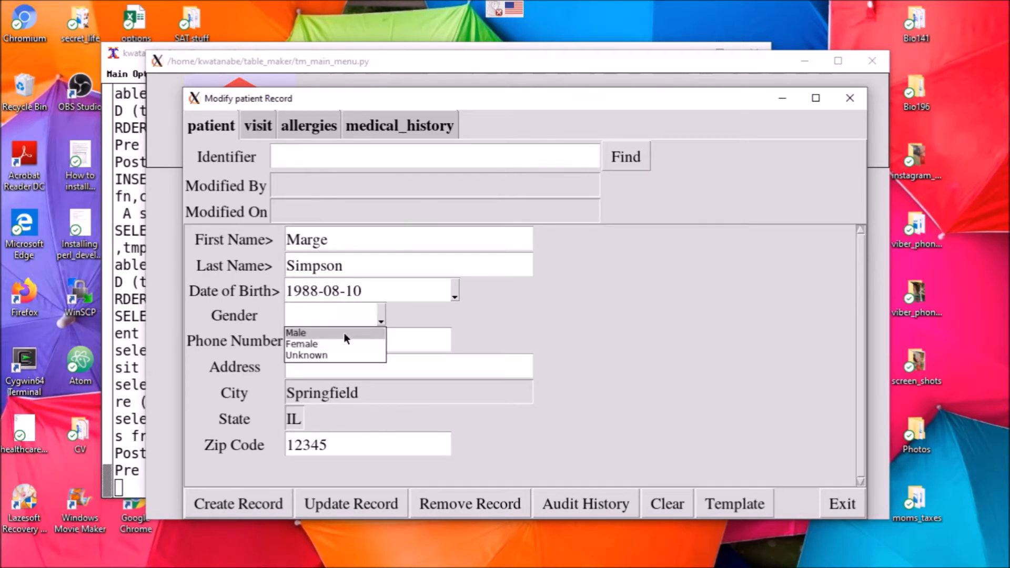
{"action": "left_click", "coordinate": [343, 345]}
{"action": "left_click", "coordinate": [324, 370]}
{"action": "type", "text": "123"}
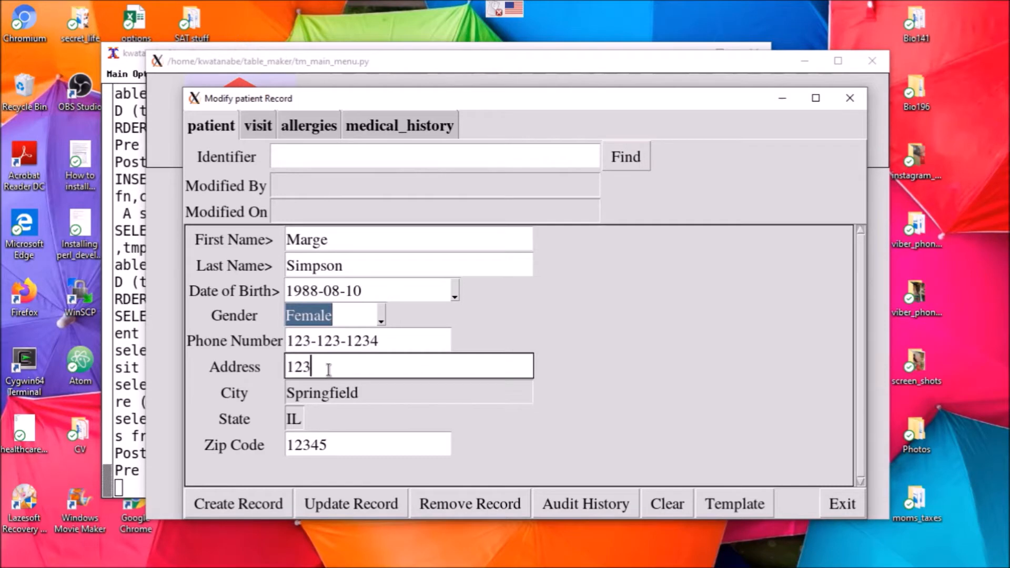
{"action": "type", "text": " A street"}
{"action": "left_click", "coordinate": [222, 504]}
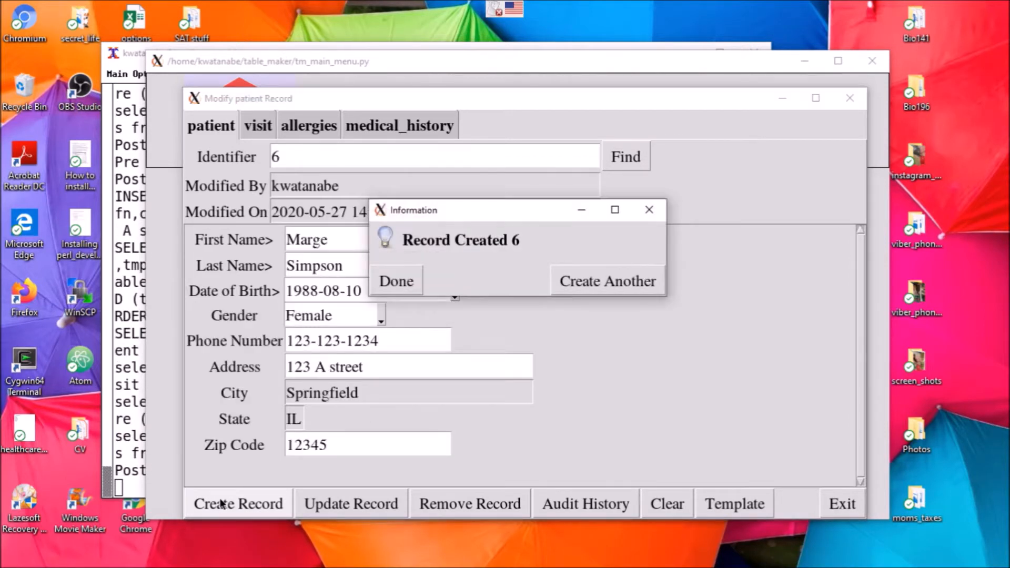
{"action": "left_click", "coordinate": [382, 283]}
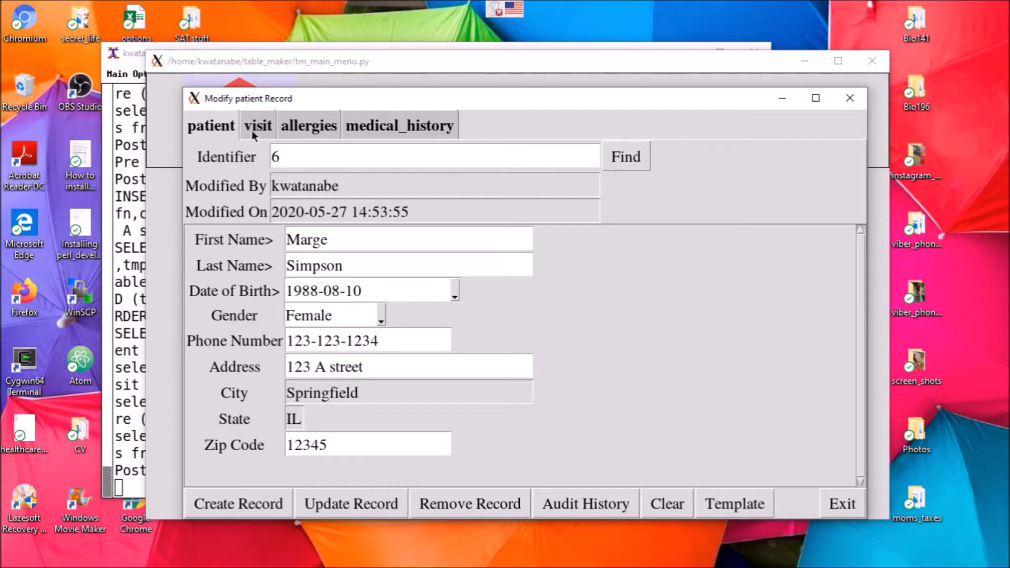
- Load patient 5's record and start a new visit on its visits tab
{"action": "left_click", "coordinate": [650, 504]}
{"action": "left_click", "coordinate": [623, 156]}
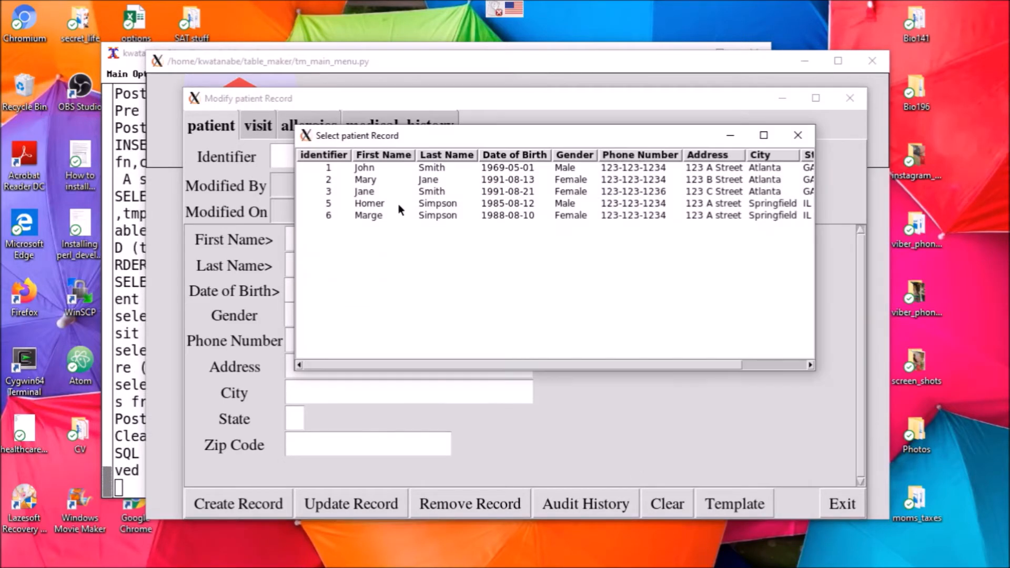
{"action": "double_click", "coordinate": [398, 204]}
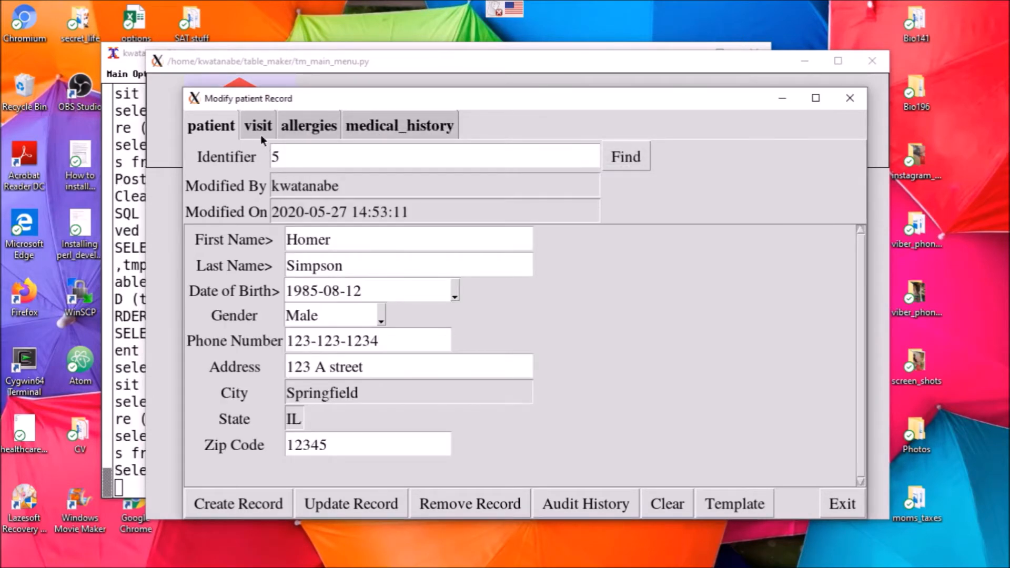
{"action": "left_click", "coordinate": [261, 131]}
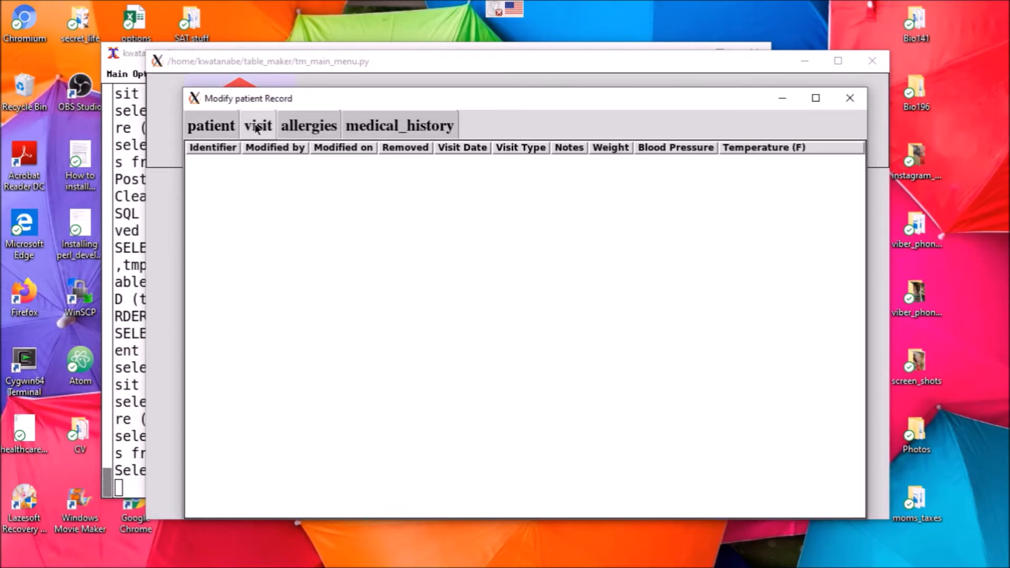
{"action": "double_click", "coordinate": [443, 360]}
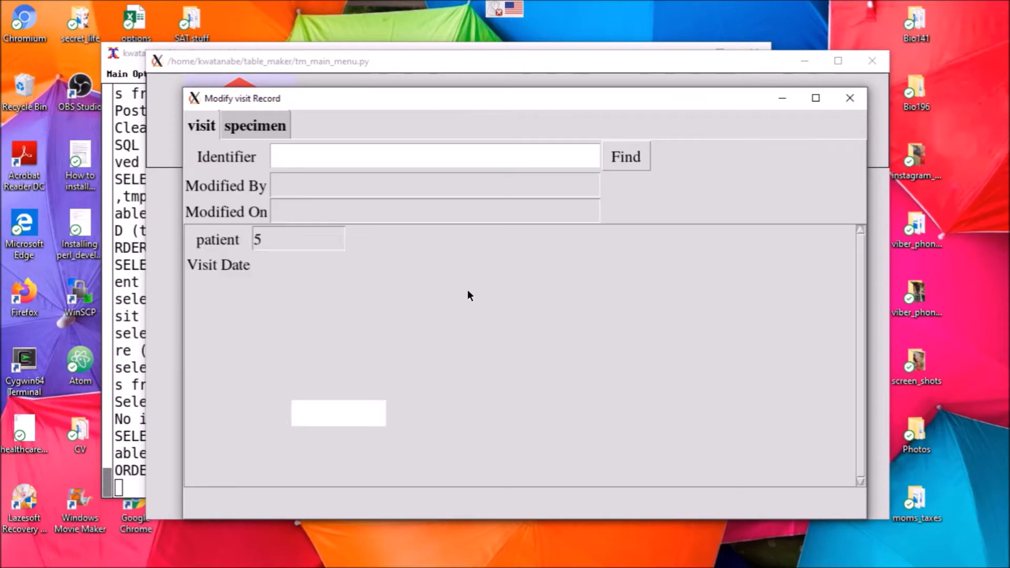
- Date the visit 2020-05-27, type Illness, with notes 'Cough and fever'
{"action": "left_click", "coordinate": [461, 272]}
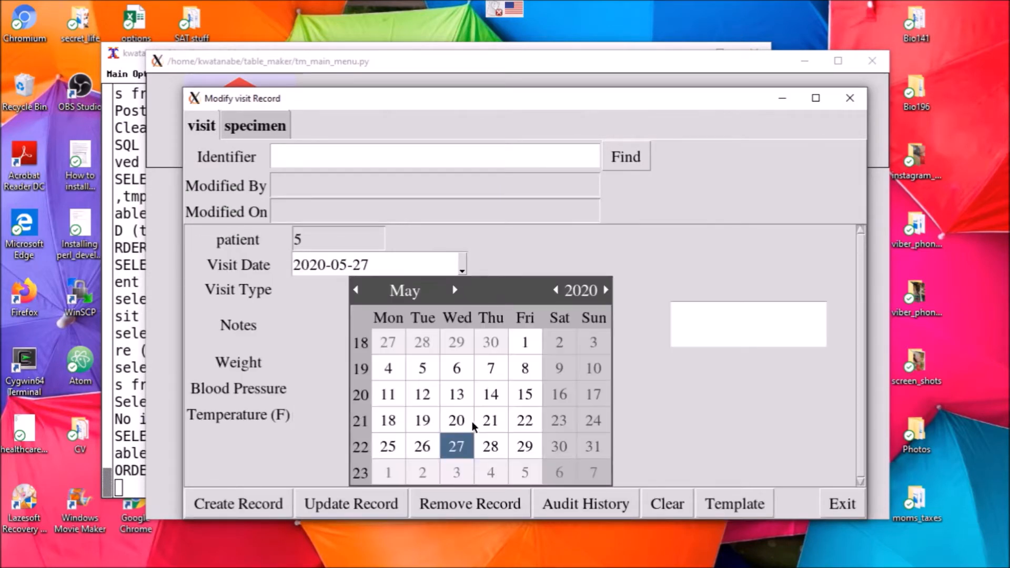
{"action": "left_click", "coordinate": [452, 451]}
{"action": "left_click", "coordinate": [470, 293]}
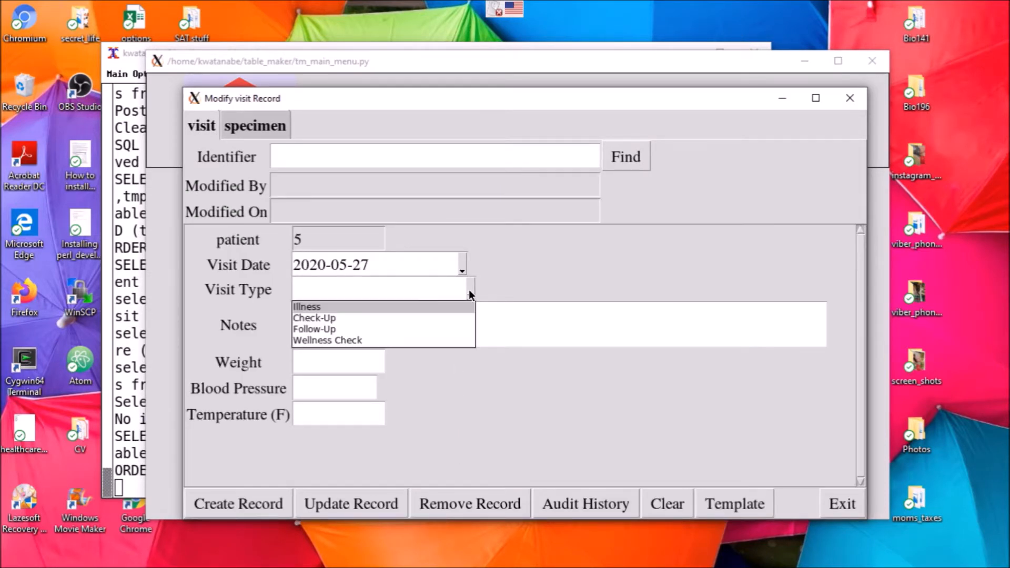
{"action": "left_click", "coordinate": [348, 308]}
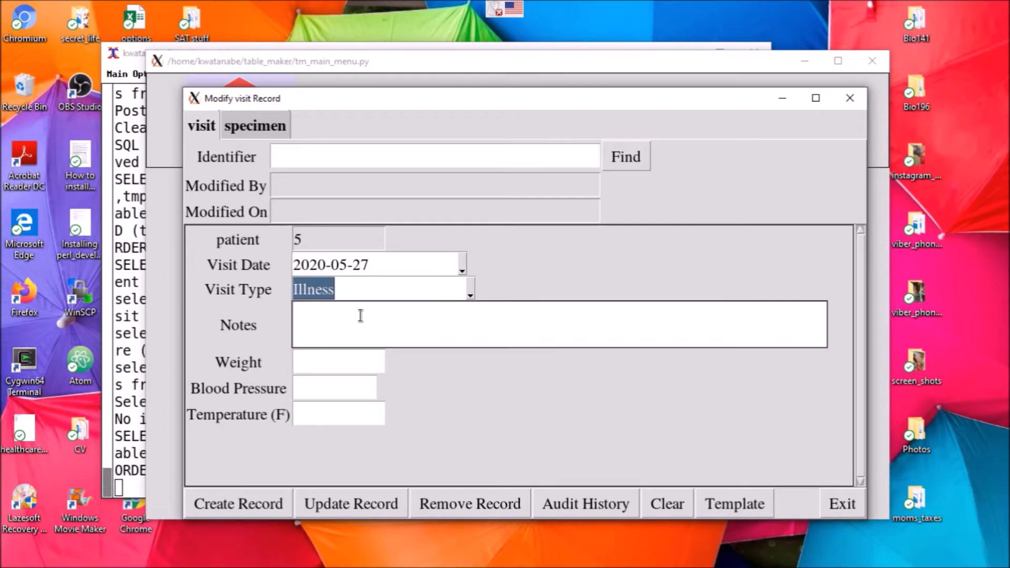
{"action": "type", "text": "Coug"}
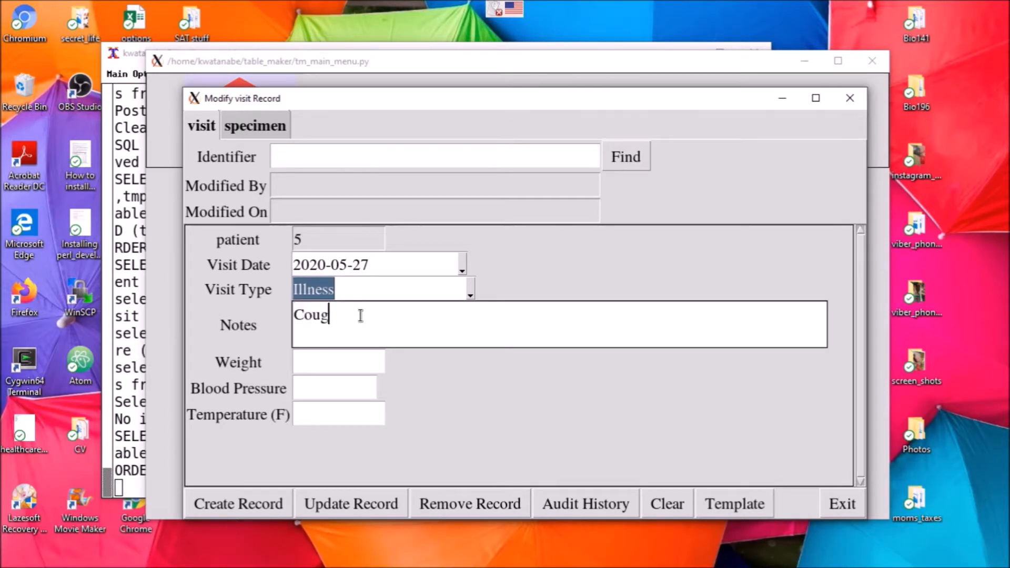
{"action": "type", "text": "h and fever"}
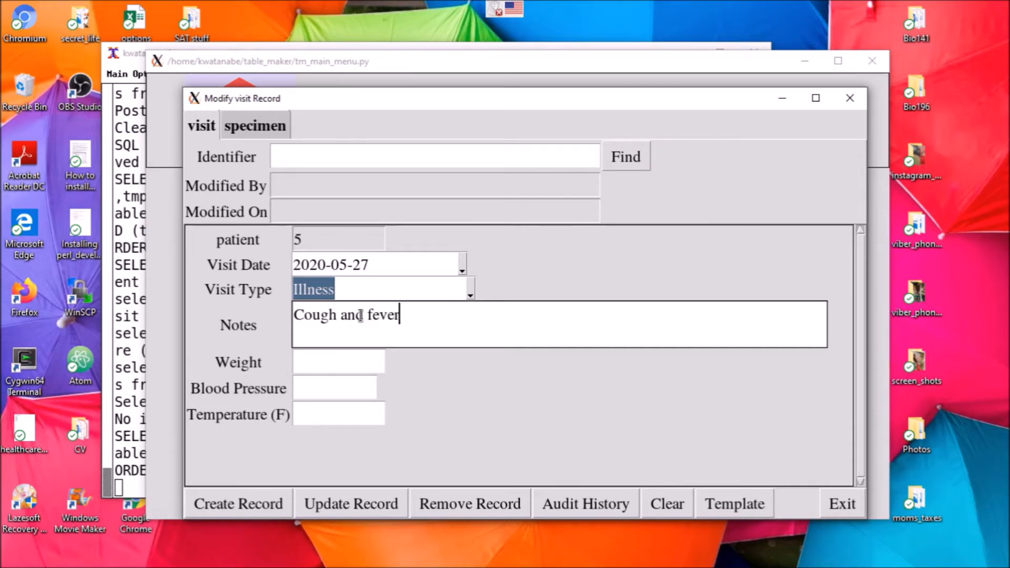
- Enter weight 290, blood pressure 130/85 and temperature 101.1, then save the visit
{"action": "left_click", "coordinate": [325, 363]}
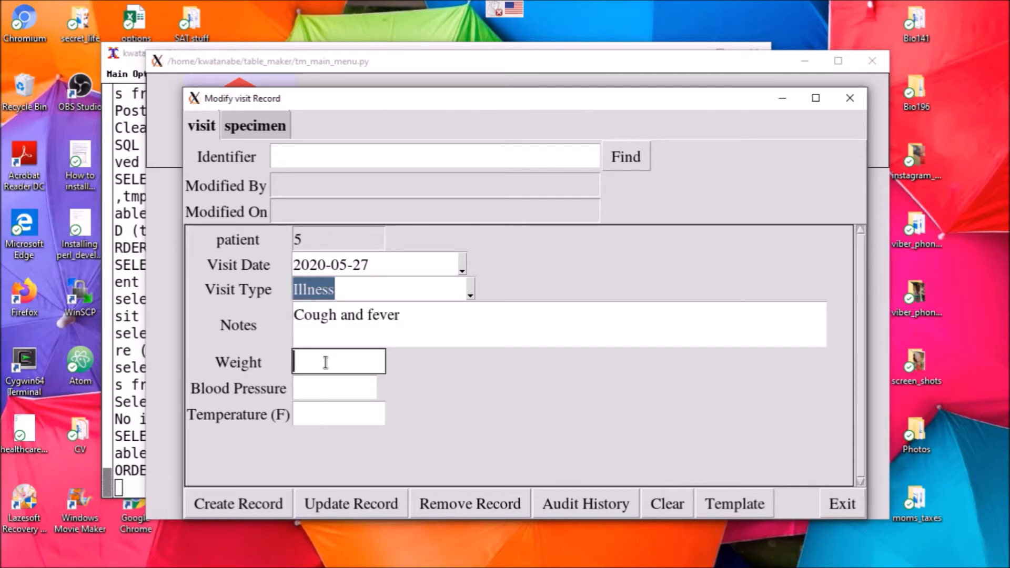
{"action": "type", "text": "290"}
{"action": "key", "text": "Tab"}
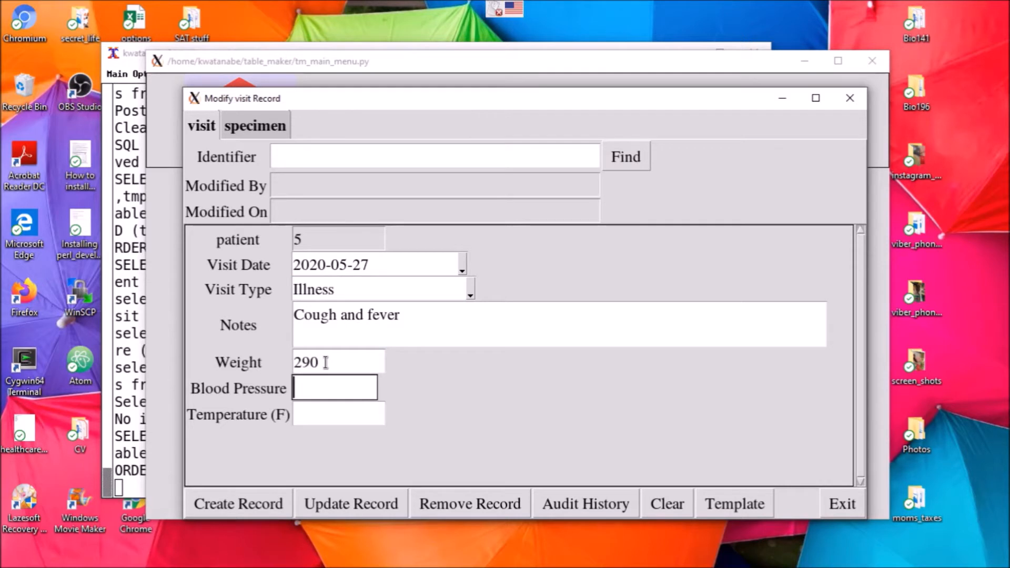
{"action": "type", "text": "130/85"}
{"action": "left_click", "coordinate": [356, 417]}
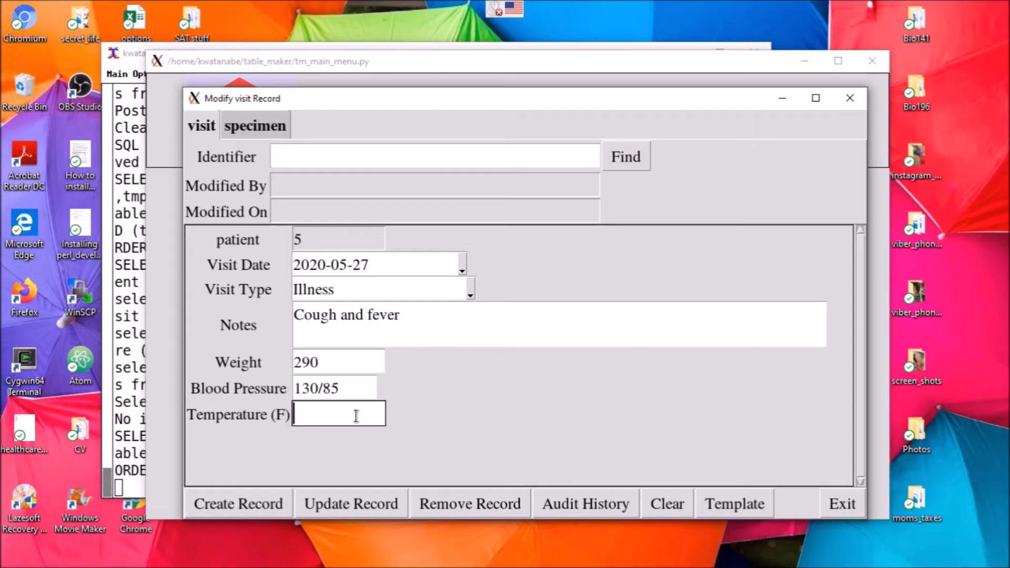
{"action": "type", "text": "101.1"}
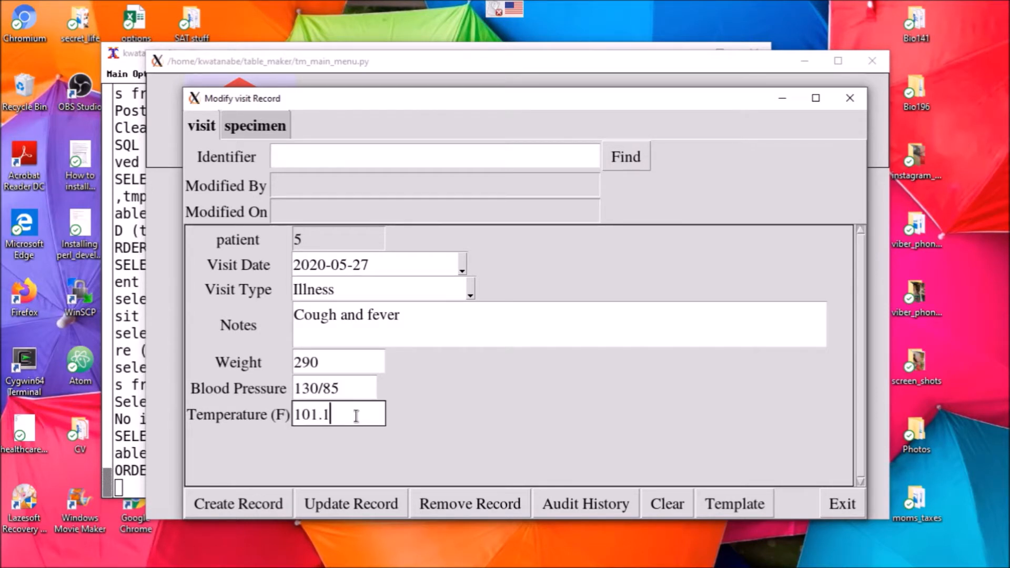
{"action": "left_click", "coordinate": [257, 506]}
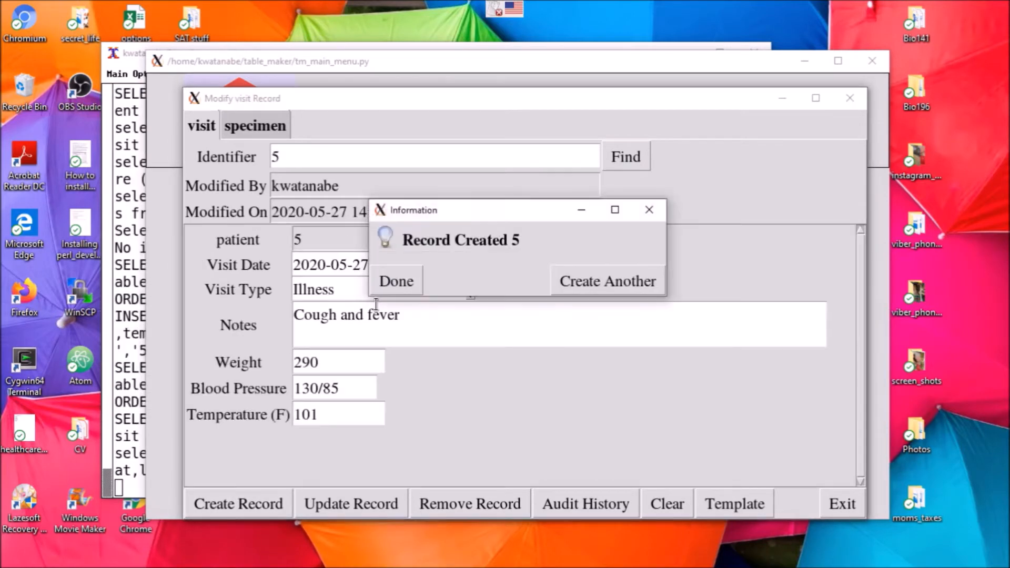
{"action": "left_click", "coordinate": [415, 282]}
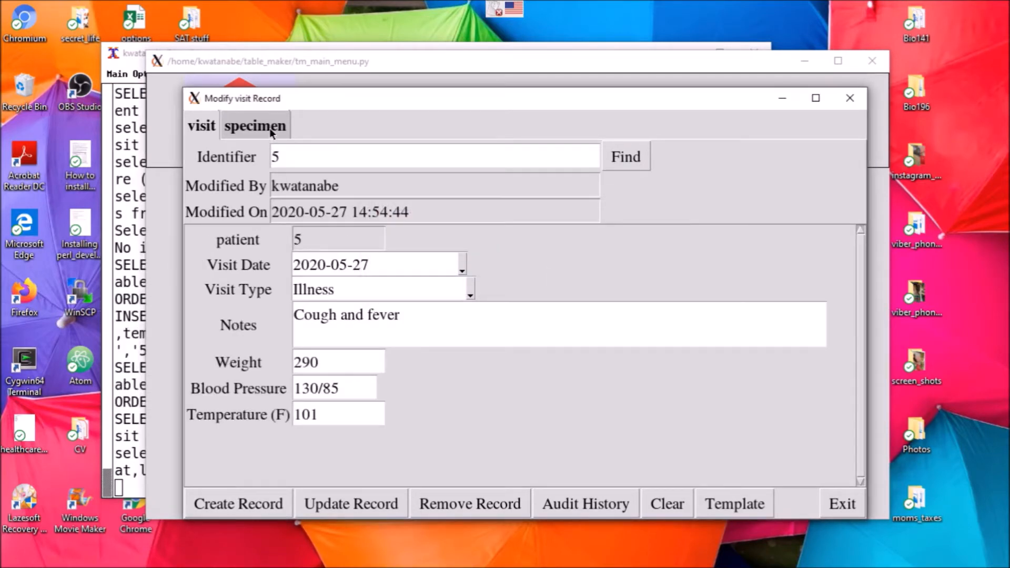
- Show visit 5's specimens and begin a new specimen record at its Text ID
{"action": "left_click", "coordinate": [269, 128]}
{"action": "double_click", "coordinate": [422, 329]}
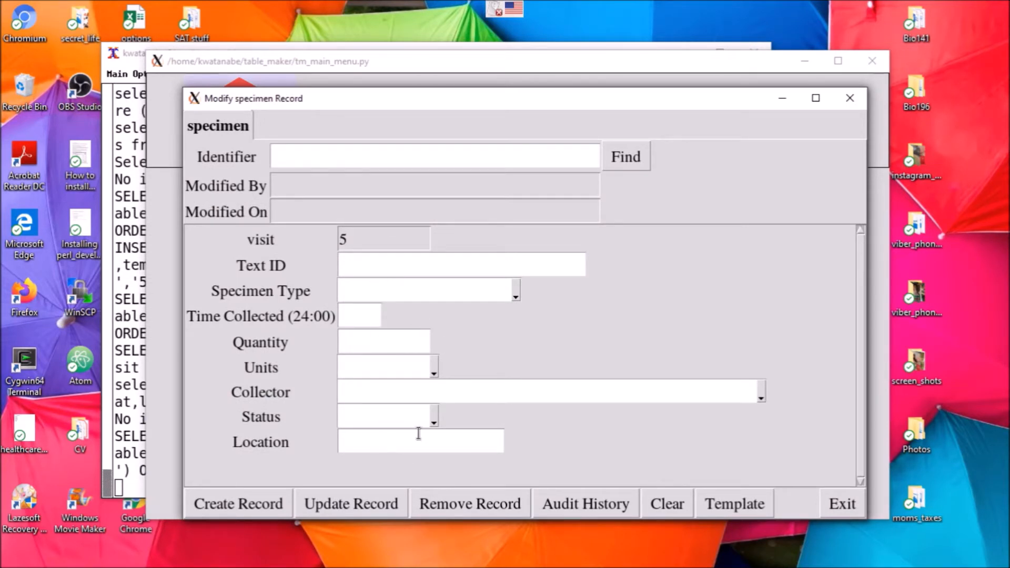
{"action": "left_click", "coordinate": [355, 265]}
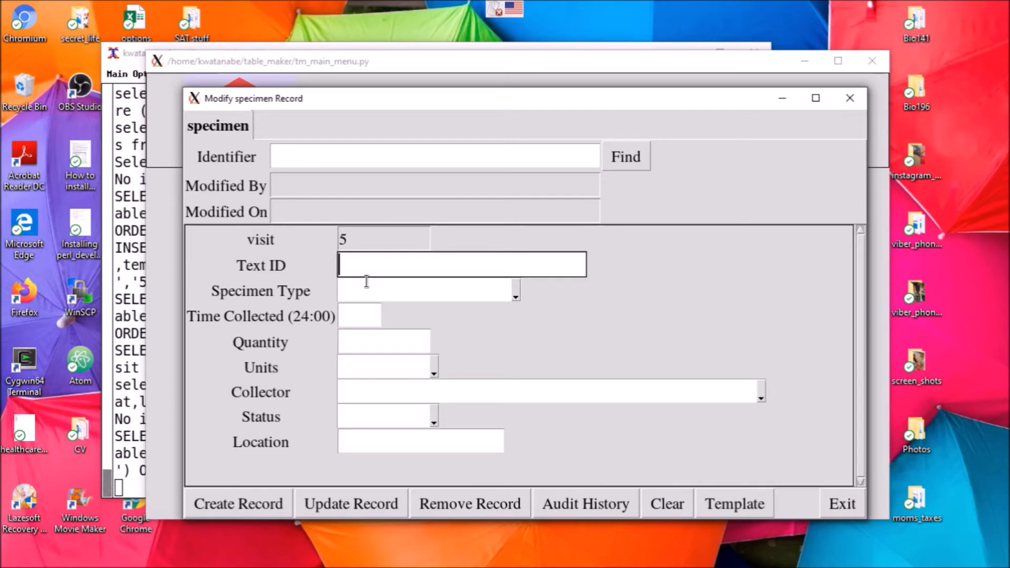
- Close the specimen, visit, patient and record-editing windows
{"action": "left_click", "coordinate": [845, 504]}
{"action": "left_click", "coordinate": [850, 99]}
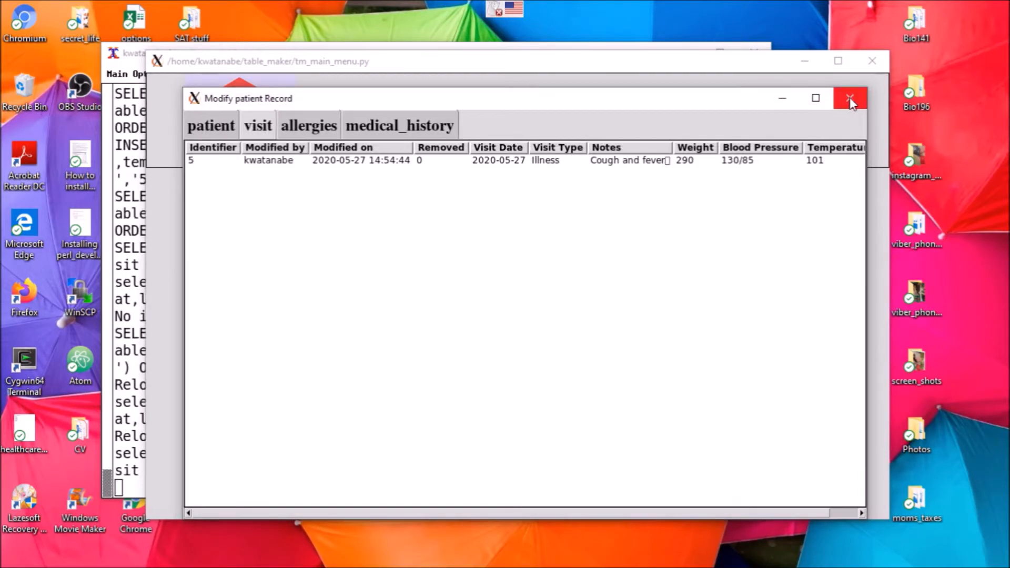
{"action": "left_click", "coordinate": [851, 101]}
{"action": "left_click", "coordinate": [692, 135]}
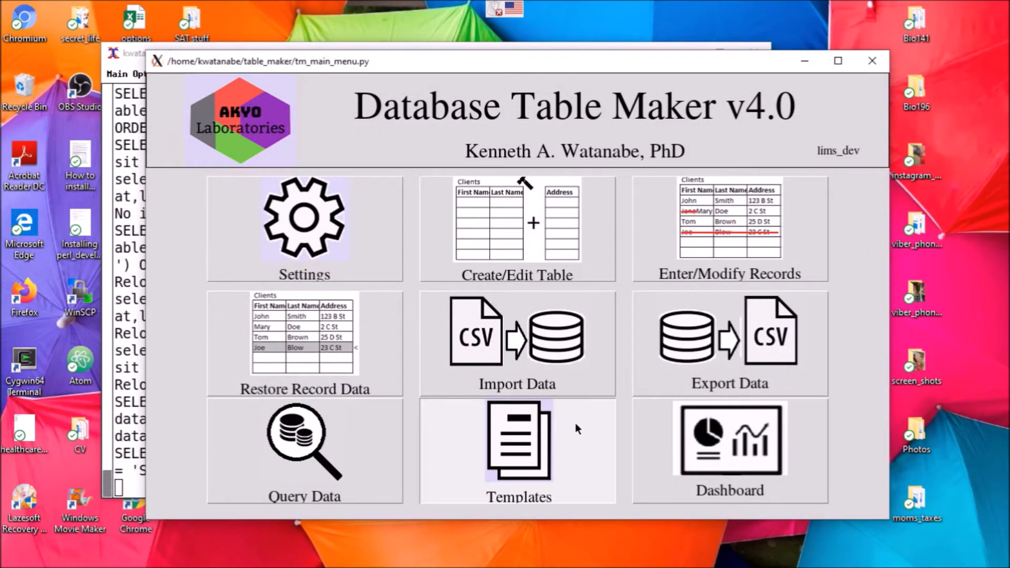
- Create a specimen-table template named 'Blood' and load all its fields
{"action": "left_click", "coordinate": [576, 423]}
{"action": "left_click", "coordinate": [568, 128]}
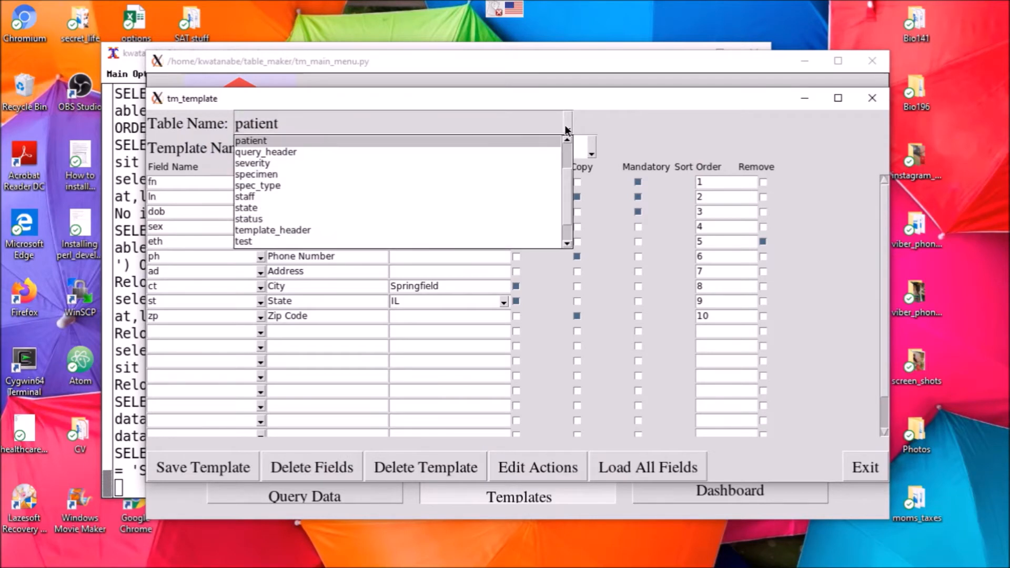
{"action": "left_click", "coordinate": [288, 173]}
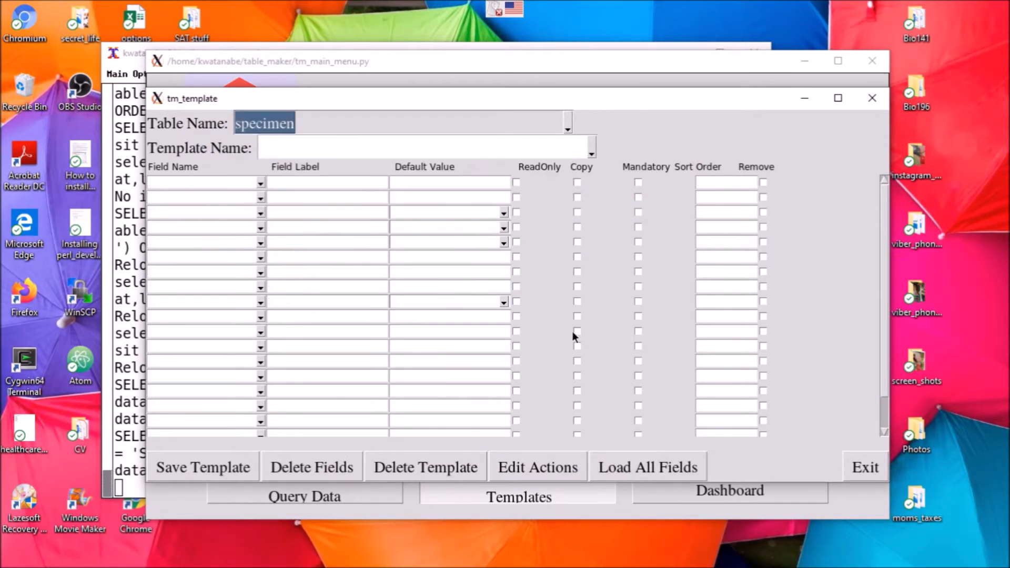
{"action": "left_click", "coordinate": [306, 147]}
{"action": "type", "text": "Blood"}
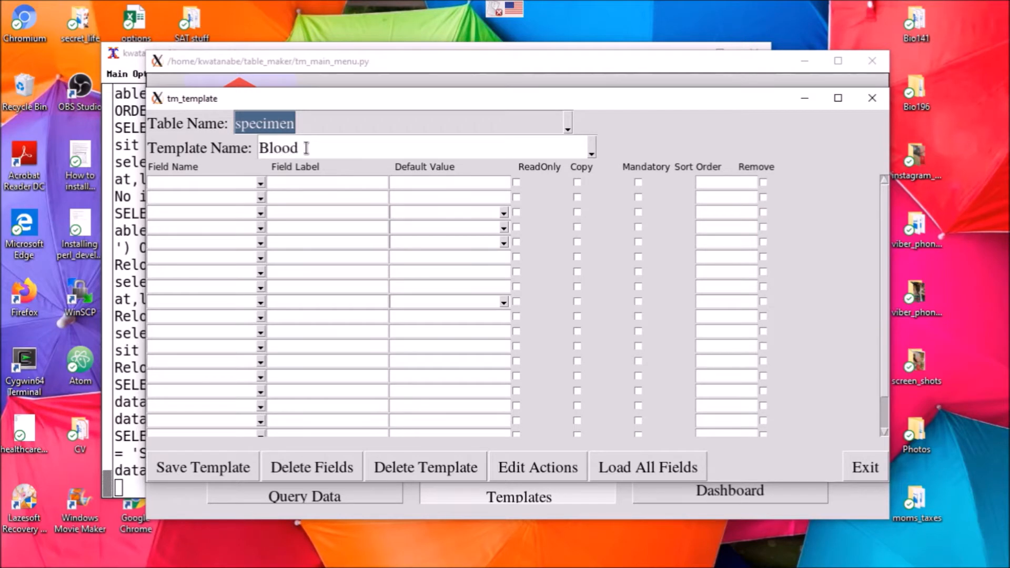
{"action": "left_click", "coordinate": [620, 460]}
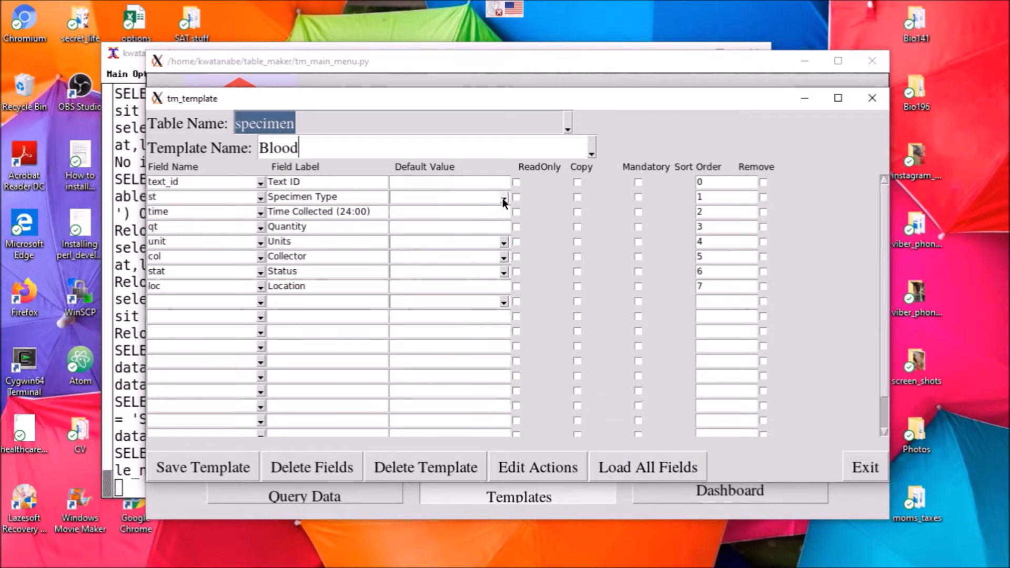
- Default Specimen Type Blood, Quantity 10, Units ml, first collector; make Type and Units read-only
{"action": "left_click", "coordinate": [503, 198]}
{"action": "left_click", "coordinate": [458, 210]}
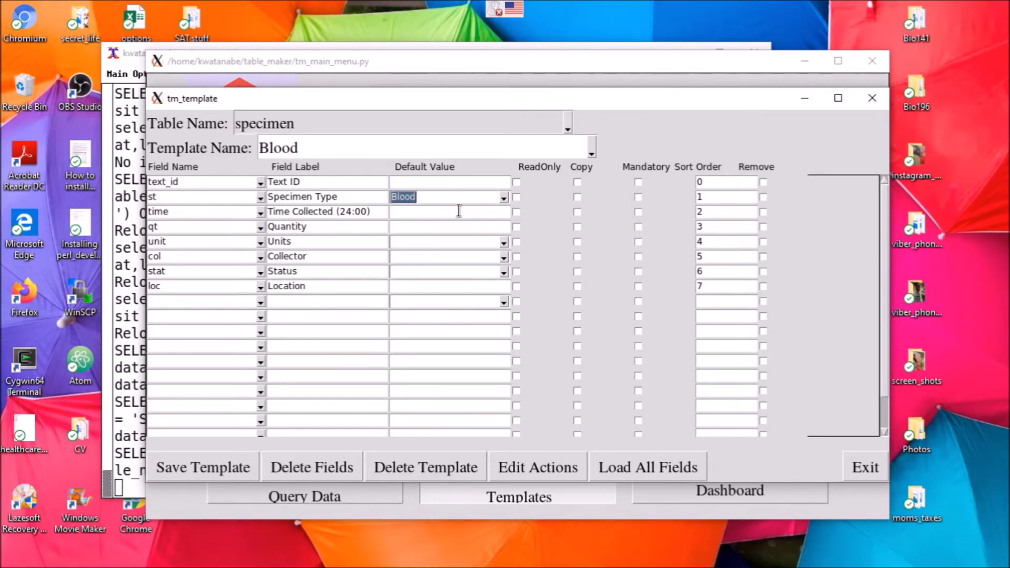
{"action": "left_click", "coordinate": [444, 228]}
{"action": "type", "text": "10"}
{"action": "left_click", "coordinate": [504, 243]}
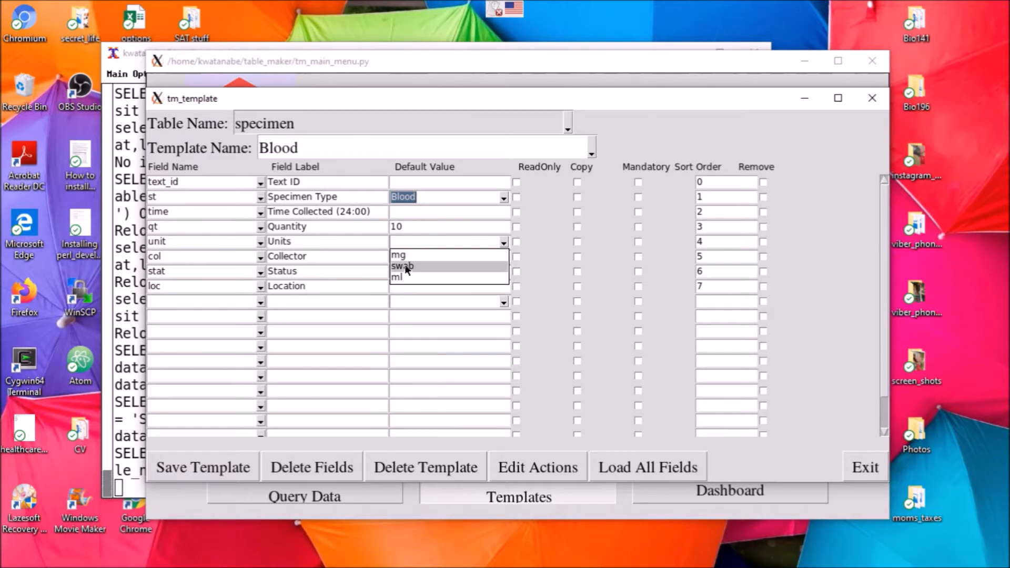
{"action": "left_click", "coordinate": [388, 277]}
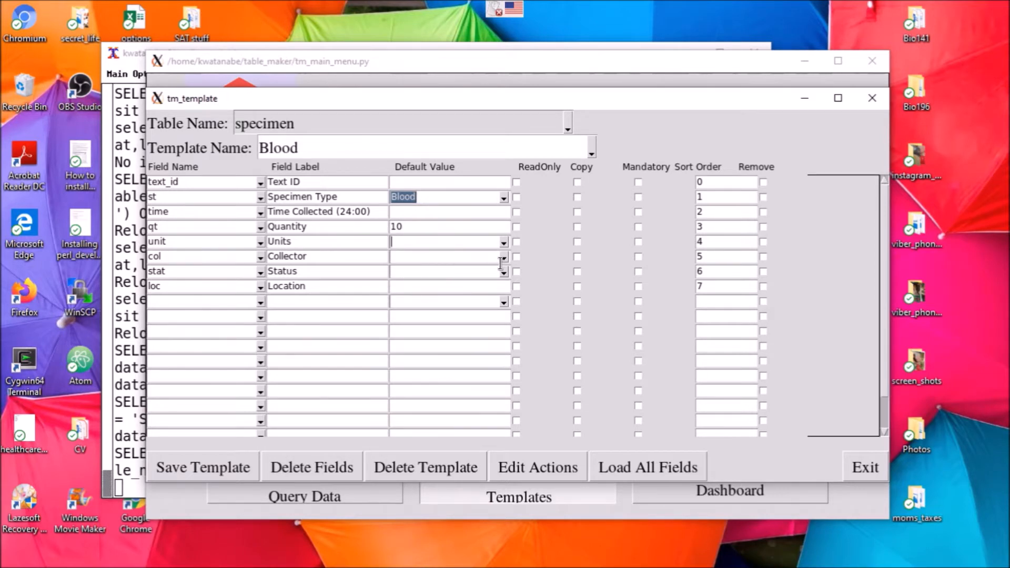
{"action": "left_click", "coordinate": [503, 243]}
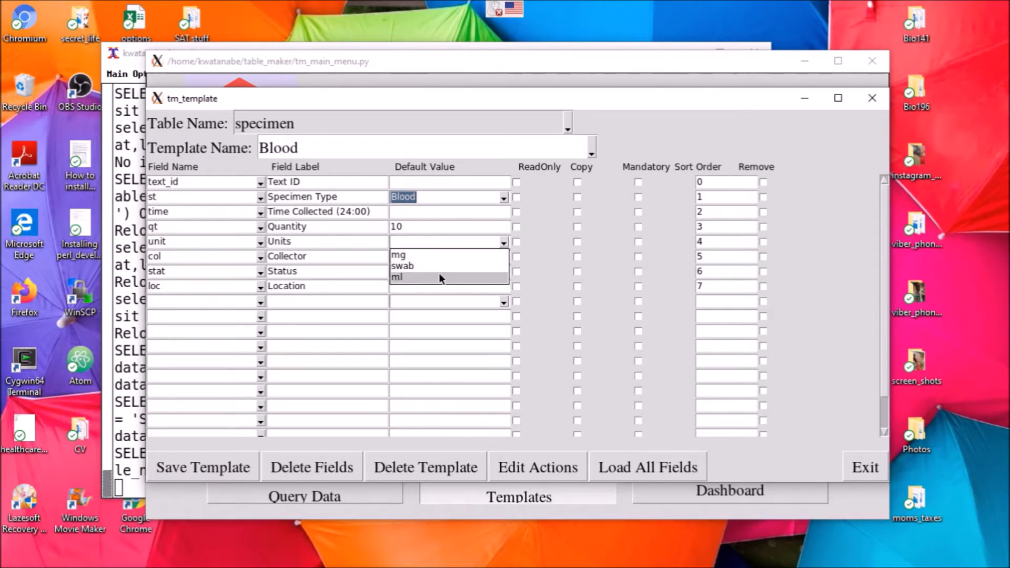
{"action": "left_click", "coordinate": [439, 275]}
{"action": "left_click", "coordinate": [507, 257]}
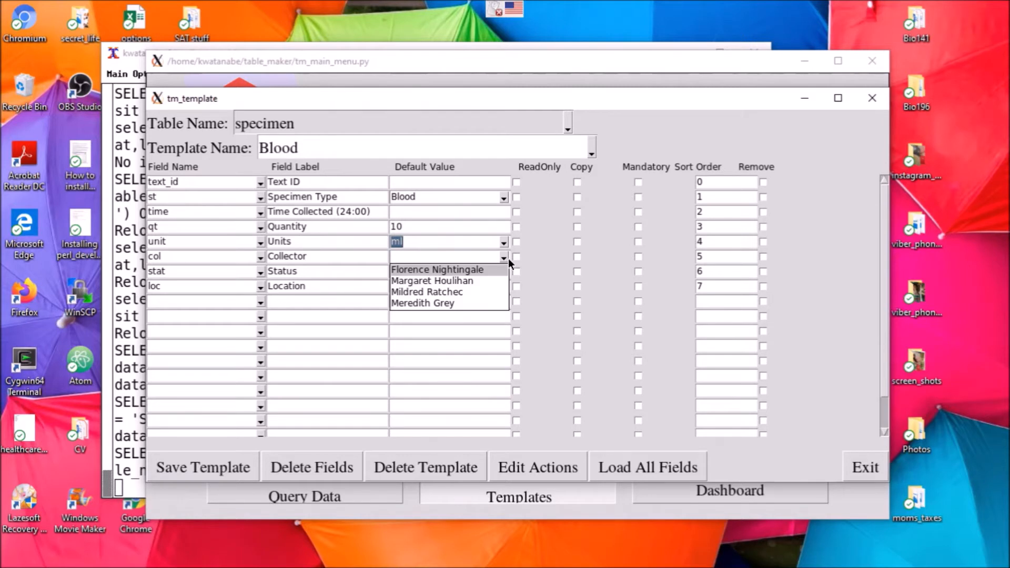
{"action": "left_click", "coordinate": [465, 270]}
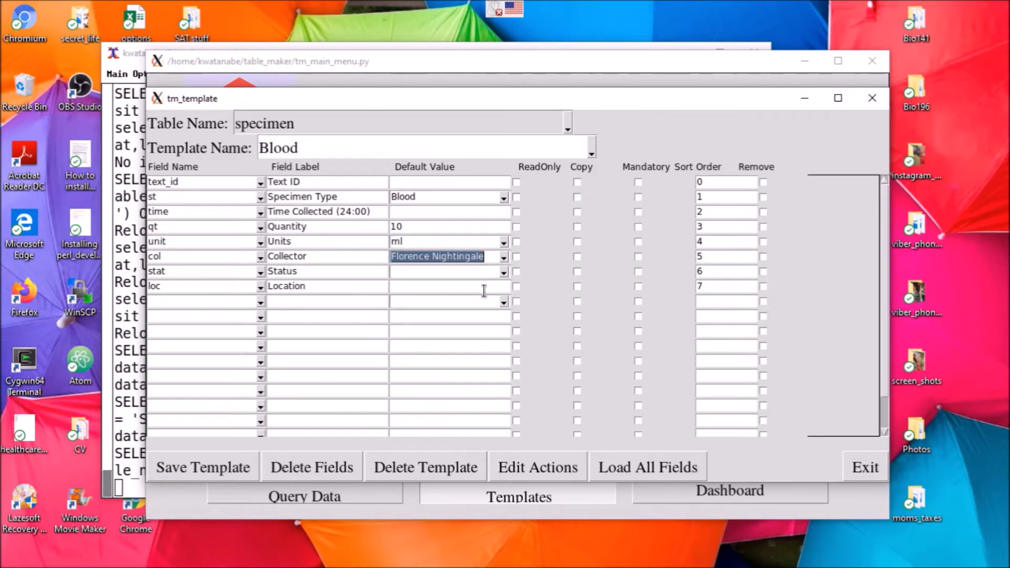
{"action": "left_click", "coordinate": [516, 196]}
{"action": "left_click", "coordinate": [516, 242]}
- Default Status to Collected as read-only, and Location to 'Lab 1'
{"action": "left_click", "coordinate": [505, 272]}
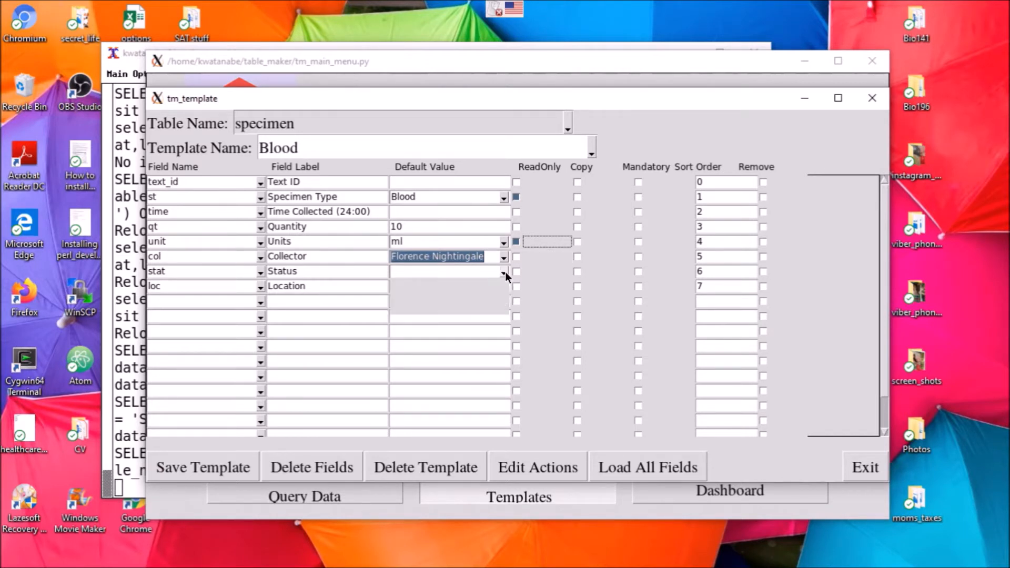
{"action": "left_click", "coordinate": [429, 284]}
{"action": "left_click", "coordinate": [516, 272]}
{"action": "left_click", "coordinate": [456, 287]}
{"action": "type", "text": "Lab 1"}
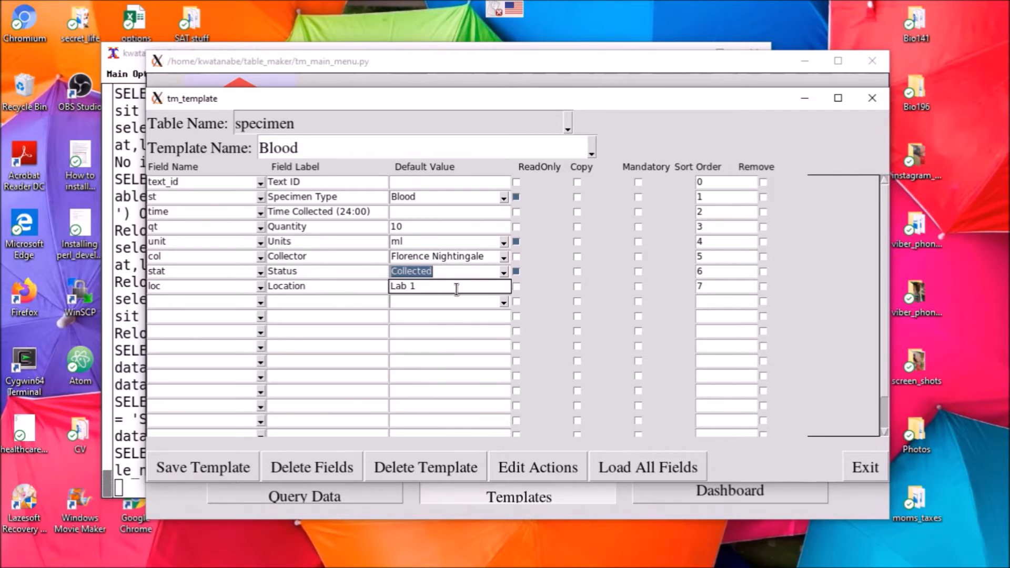
- Save the Blood template, leave Time Collected's default blank, and open the template's action script
{"action": "left_click", "coordinate": [226, 465]}
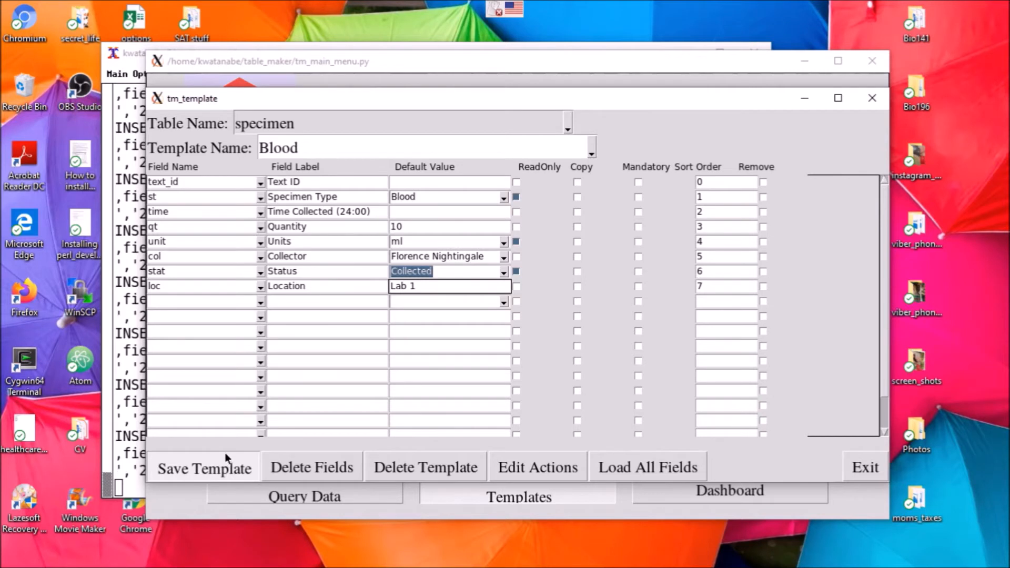
{"action": "left_click", "coordinate": [501, 315]}
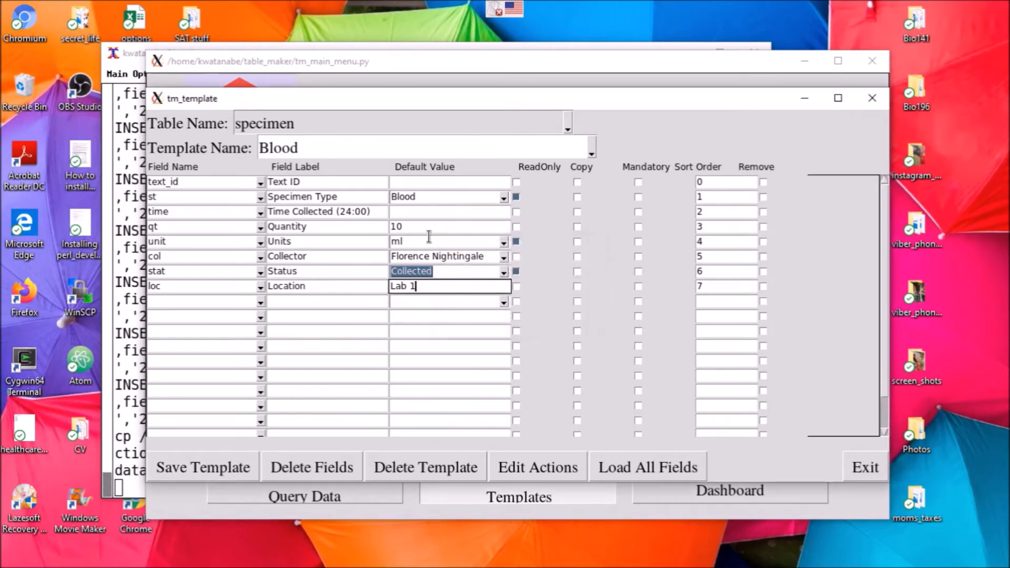
{"action": "left_click", "coordinate": [415, 213]}
{"action": "type", "text": "10"}
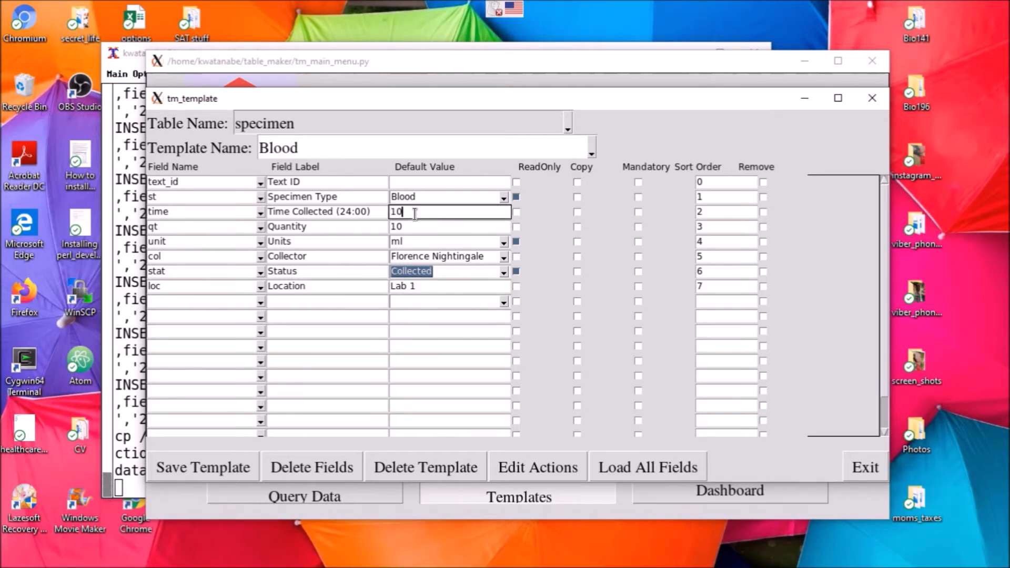
{"action": "type", "text": ":00"}
{"action": "key", "text": "BackSpace"}
{"action": "key", "text": "BackSpace"}
{"action": "key", "text": "BackSpace"}
{"action": "key", "text": "BackSpace"}
{"action": "key", "text": "BackSpace"}
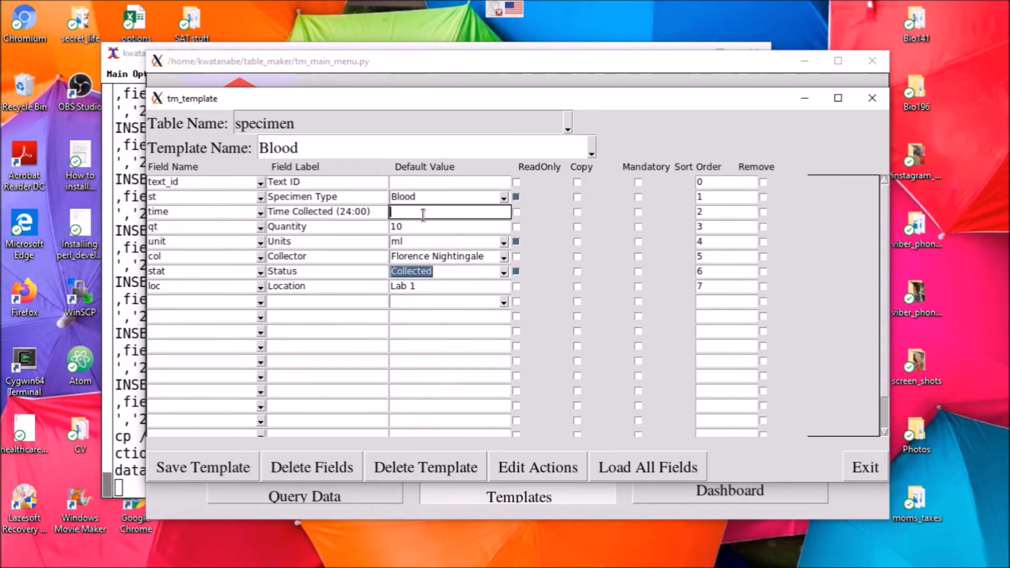
{"action": "left_click", "coordinate": [537, 463]}
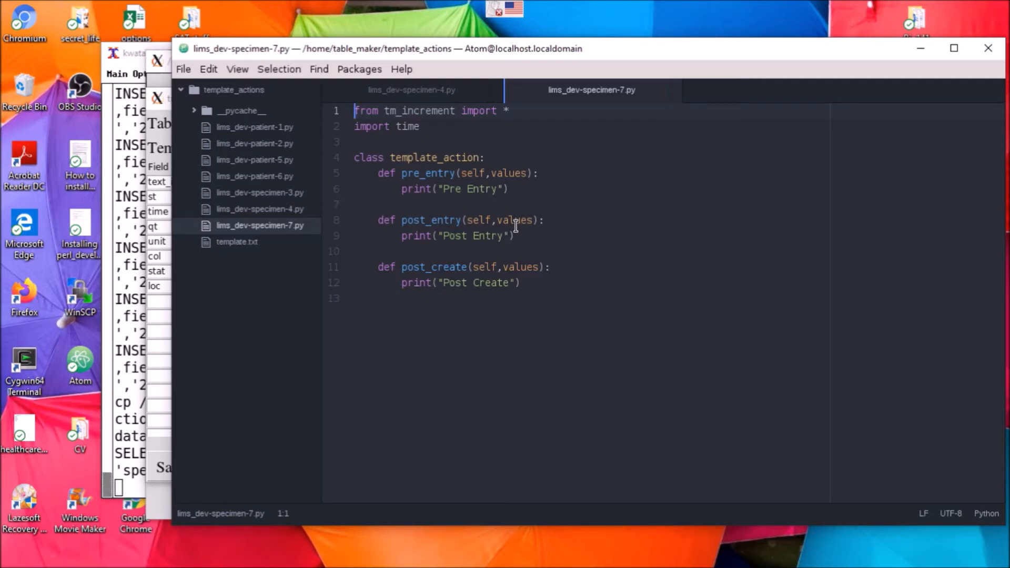
- Add values["time"]=time.strftime("%H:%M") as a new line in pre_entry, then switch to Firefox
{"action": "left_click", "coordinate": [522, 189]}
{"action": "key", "text": "Return"}
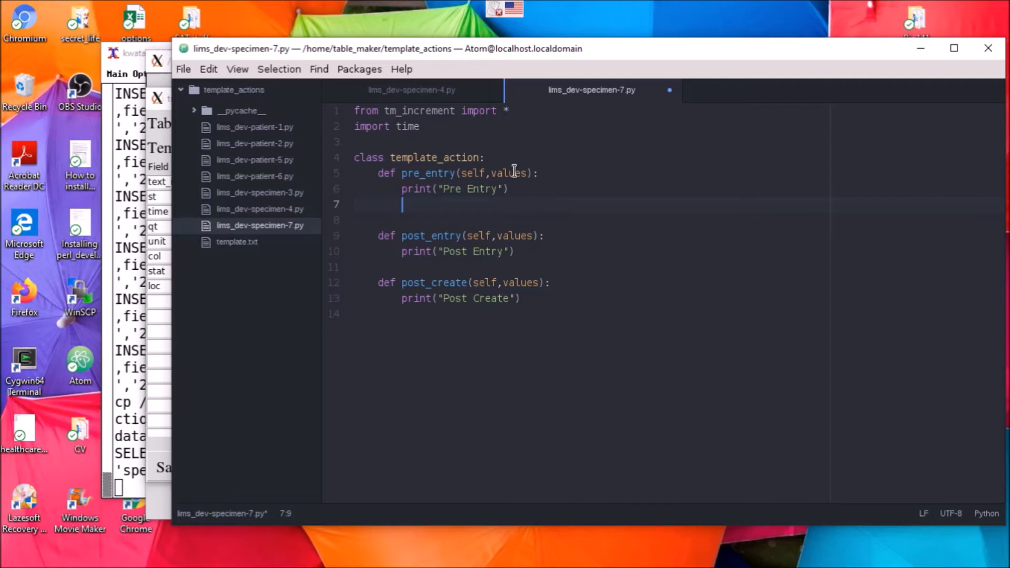
{"action": "type", "text": "values[\""}
{"action": "left_click_drag", "start_coordinate": [457, 48], "coordinate": [608, 41]}
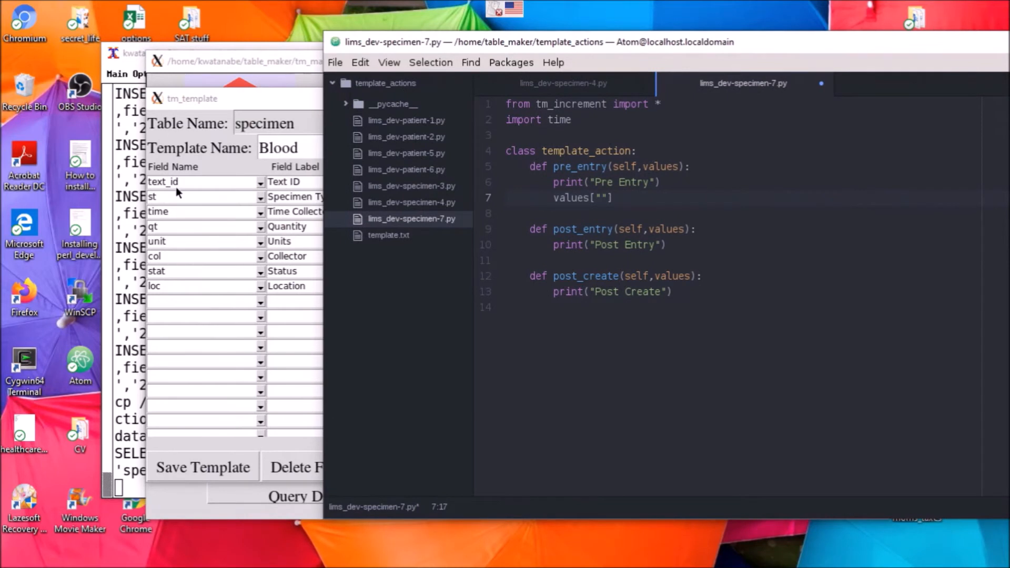
{"action": "type", "text": "time"}
{"action": "key", "text": "End"}
{"action": "key", "text": "Down"}
{"action": "type", "text": "=time."}
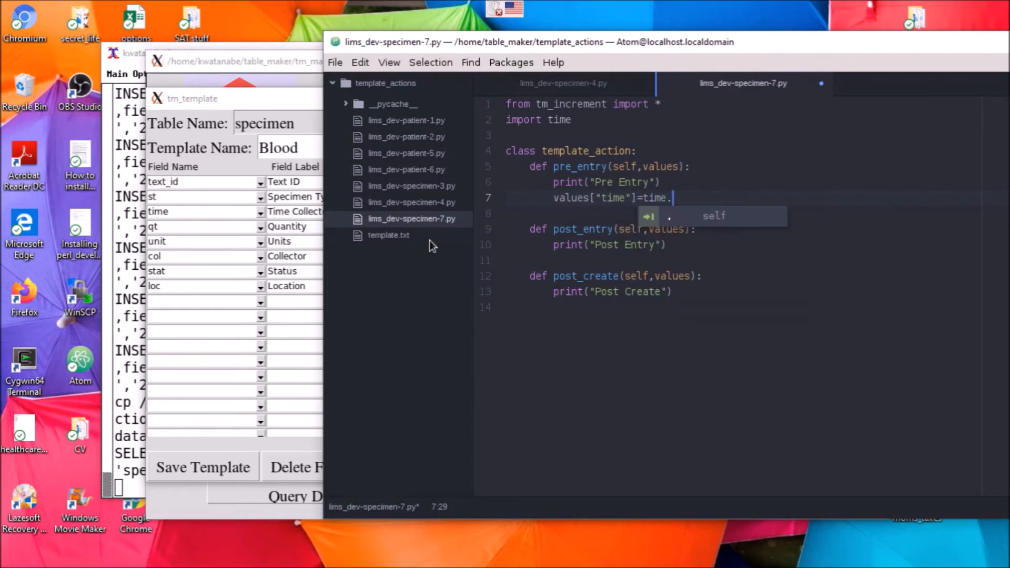
{"action": "type", "text": "strftime"}
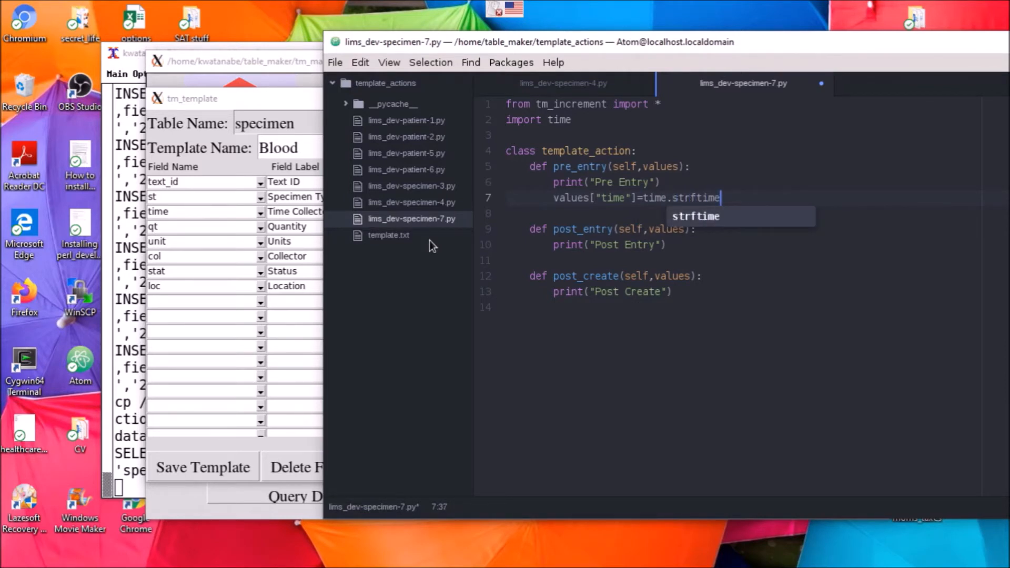
{"action": "type", "text": "(\""}
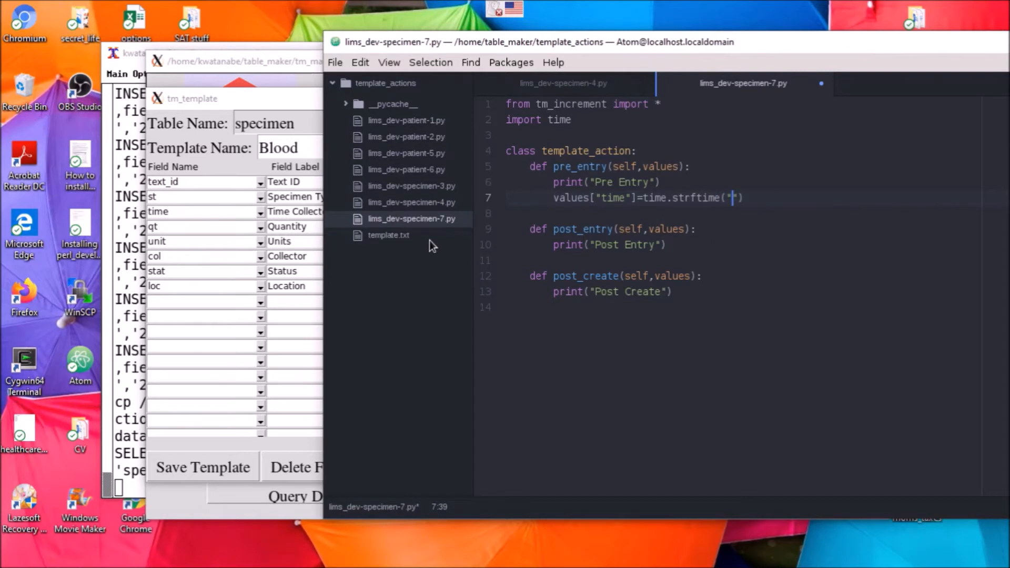
{"action": "type", "text": "%H:%M\")"}
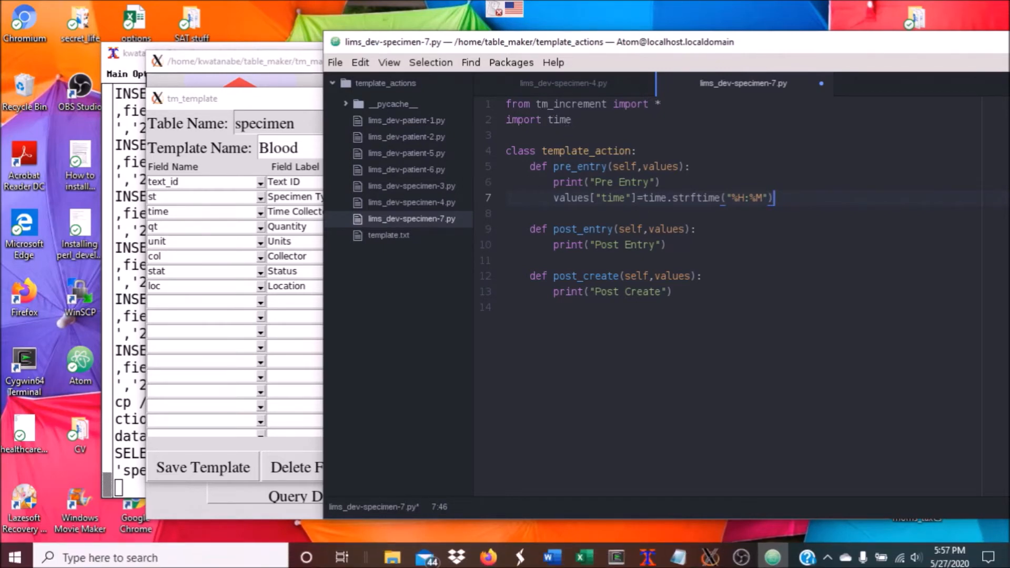
{"action": "left_click", "coordinate": [485, 556]}
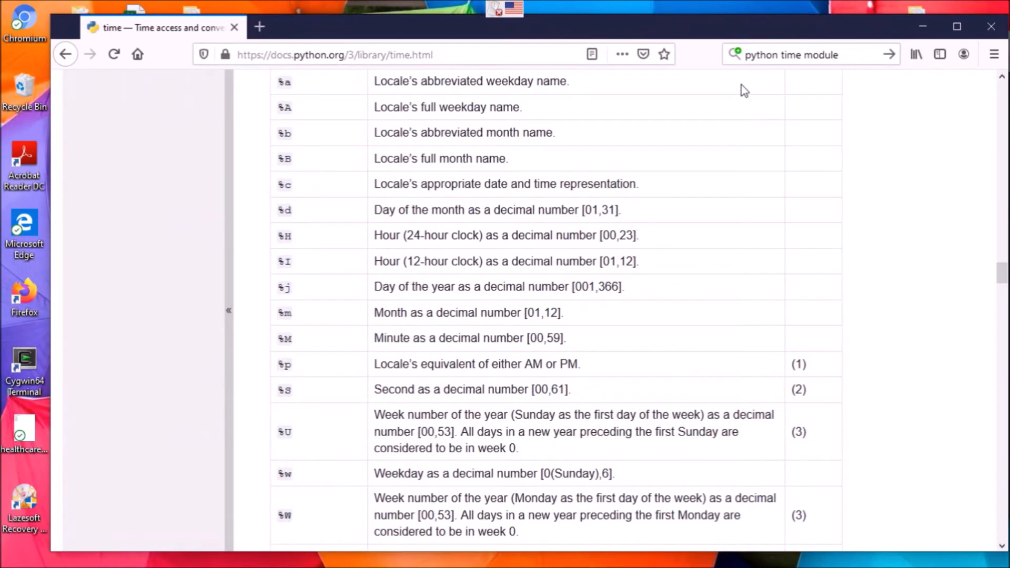
- Search for and open the official Python time module documentation
{"action": "left_click", "coordinate": [889, 54]}
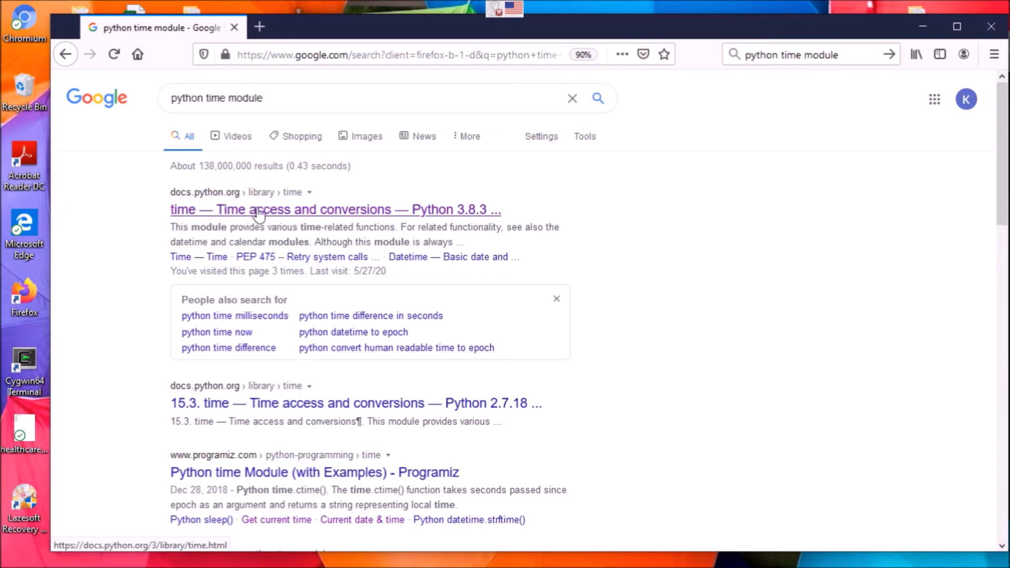
{"action": "left_click", "coordinate": [245, 213]}
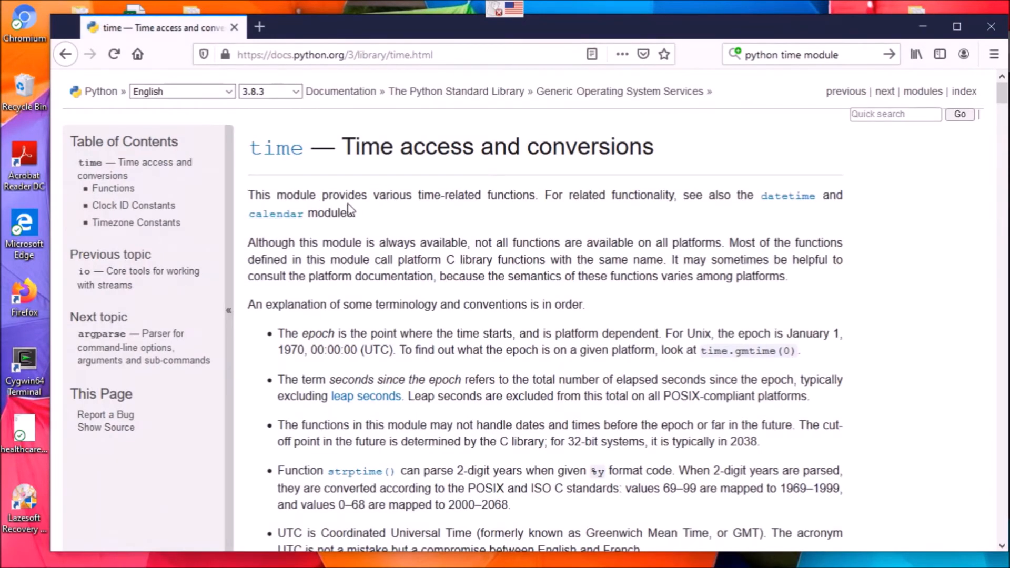
{"action": "scroll", "coordinate": [347, 206], "scroll_direction": "down", "scroll_amount": 20}
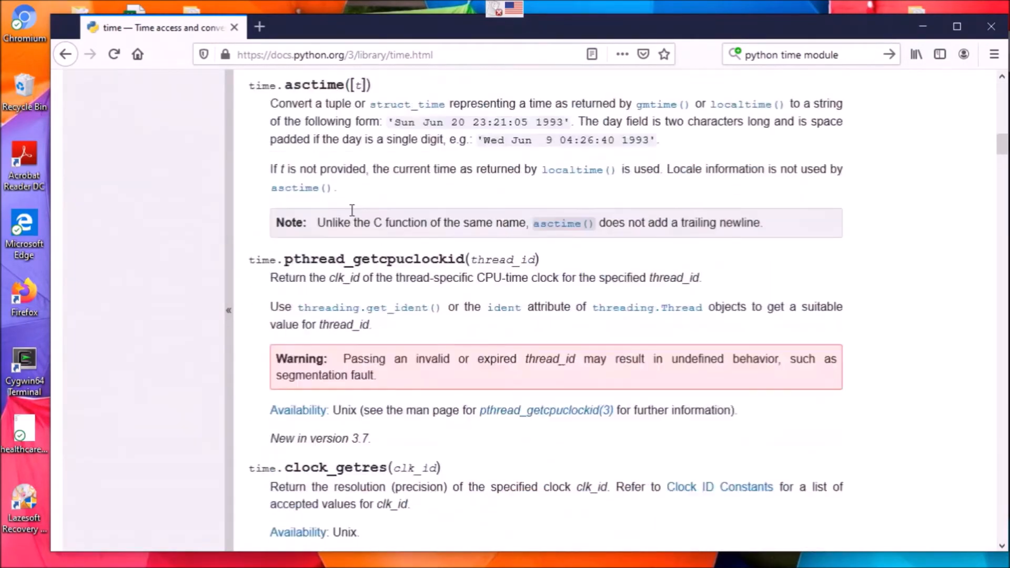
{"action": "scroll", "coordinate": [352, 219], "scroll_direction": "down", "scroll_amount": 20}
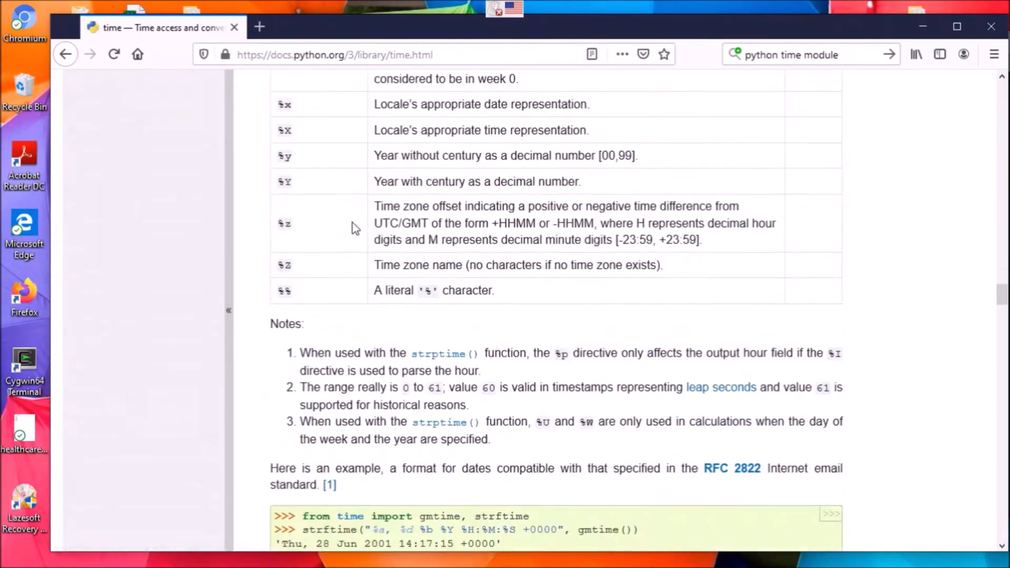
- Scroll through the strftime directive table, then minimize Firefox to return to Atom
{"action": "scroll", "coordinate": [355, 227], "scroll_direction": "up", "scroll_amount": 5}
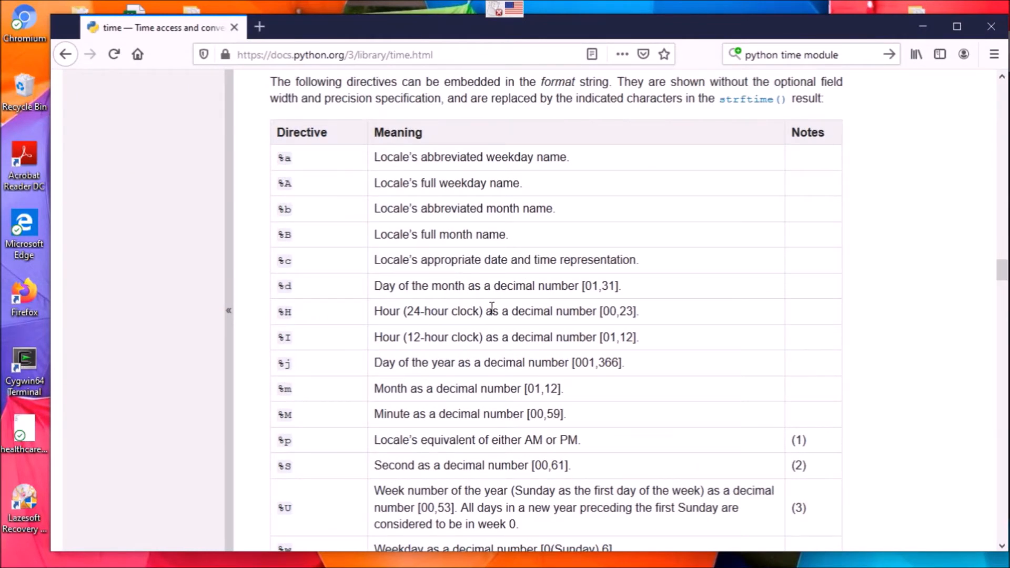
{"action": "scroll", "coordinate": [502, 311], "scroll_direction": "down", "scroll_amount": 1}
{"action": "scroll", "coordinate": [502, 311], "scroll_direction": "down", "scroll_amount": 1}
{"action": "scroll", "coordinate": [443, 312], "scroll_direction": "up", "scroll_amount": 1}
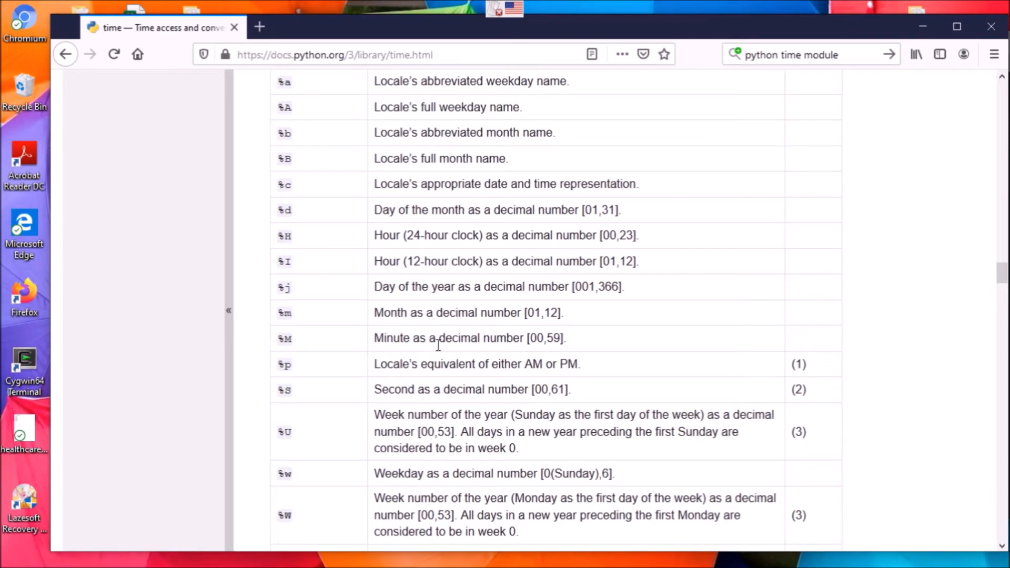
{"action": "scroll", "coordinate": [443, 342], "scroll_direction": "up", "scroll_amount": 1}
{"action": "scroll", "coordinate": [444, 341], "scroll_direction": "down", "scroll_amount": 5}
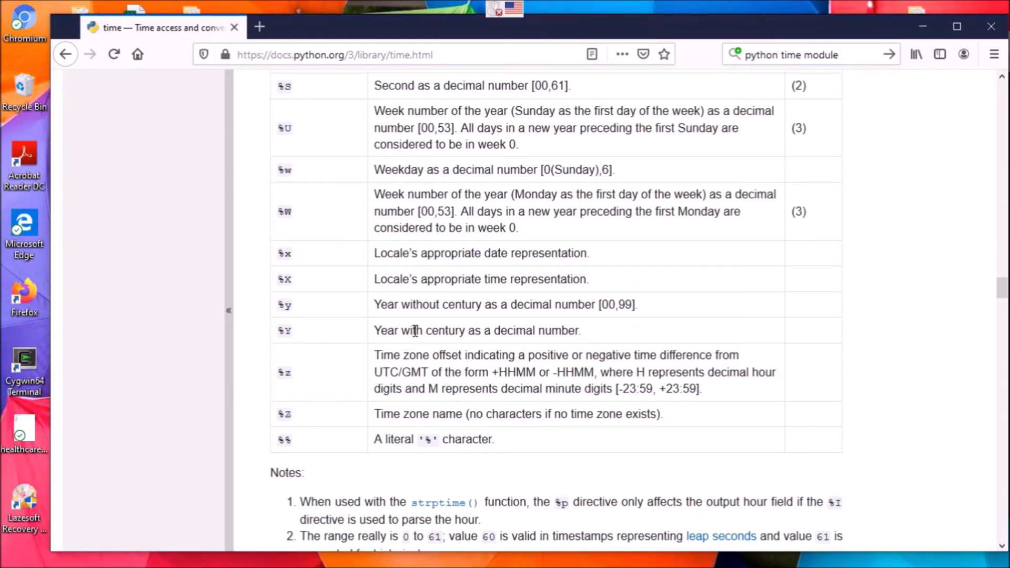
{"action": "scroll", "coordinate": [416, 336], "scroll_direction": "up", "scroll_amount": 1}
{"action": "scroll", "coordinate": [415, 337], "scroll_direction": "up", "scroll_amount": 10}
{"action": "scroll", "coordinate": [413, 331], "scroll_direction": "down", "scroll_amount": 4}
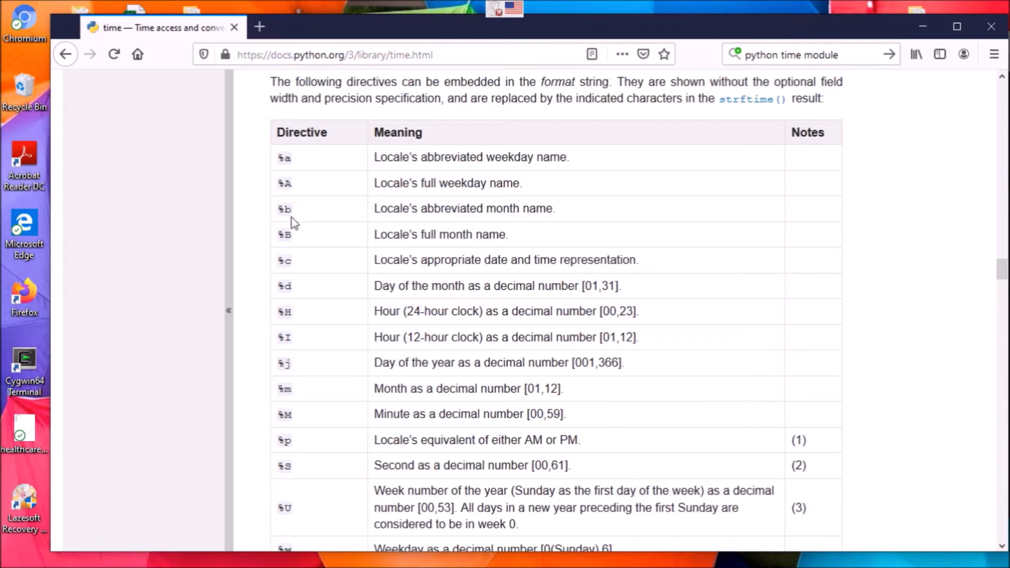
{"action": "left_click", "coordinate": [912, 25]}
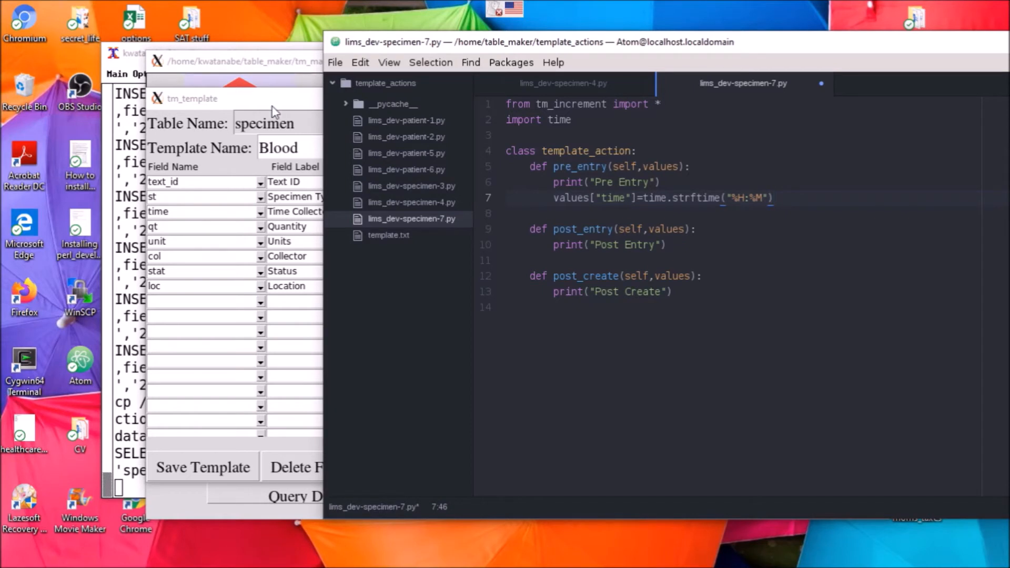
- Tick ReadOnly on the text_id row of the Blood template, then go back to Atom
{"action": "left_click_drag", "start_coordinate": [272, 103], "coordinate": [209, 103]}
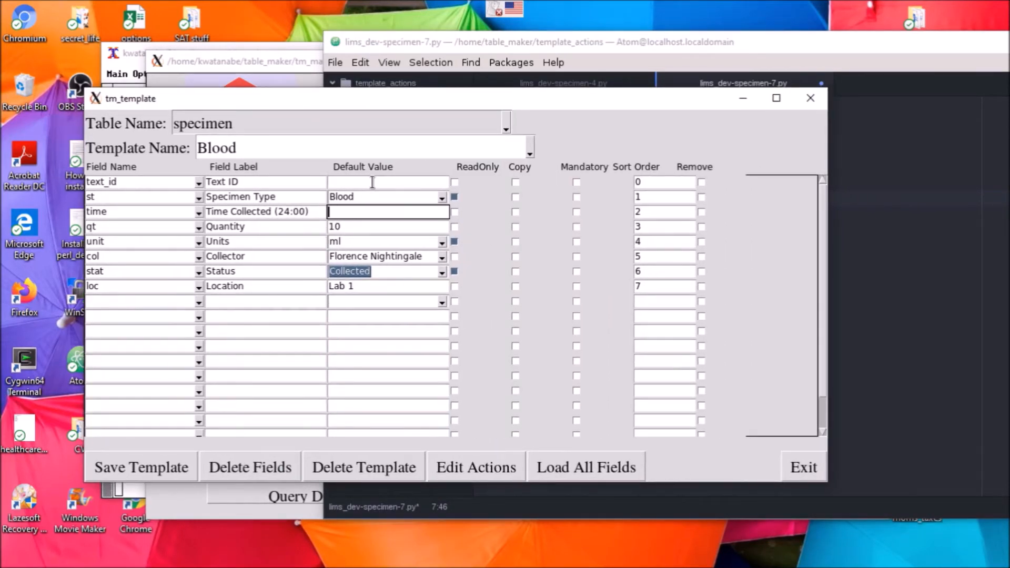
{"action": "left_click", "coordinate": [454, 182]}
{"action": "left_click", "coordinate": [454, 182]}
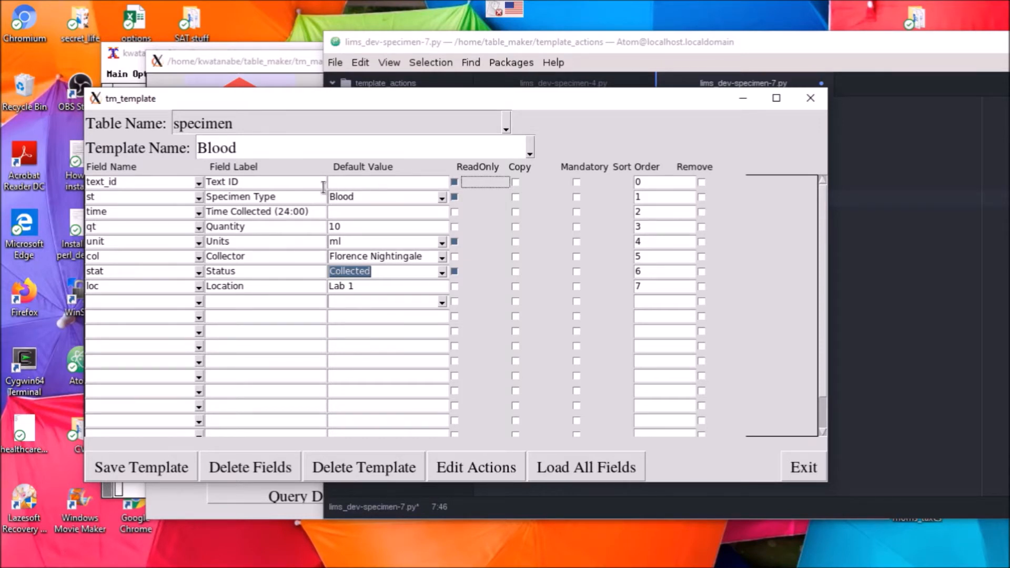
{"action": "left_click", "coordinate": [875, 243]}
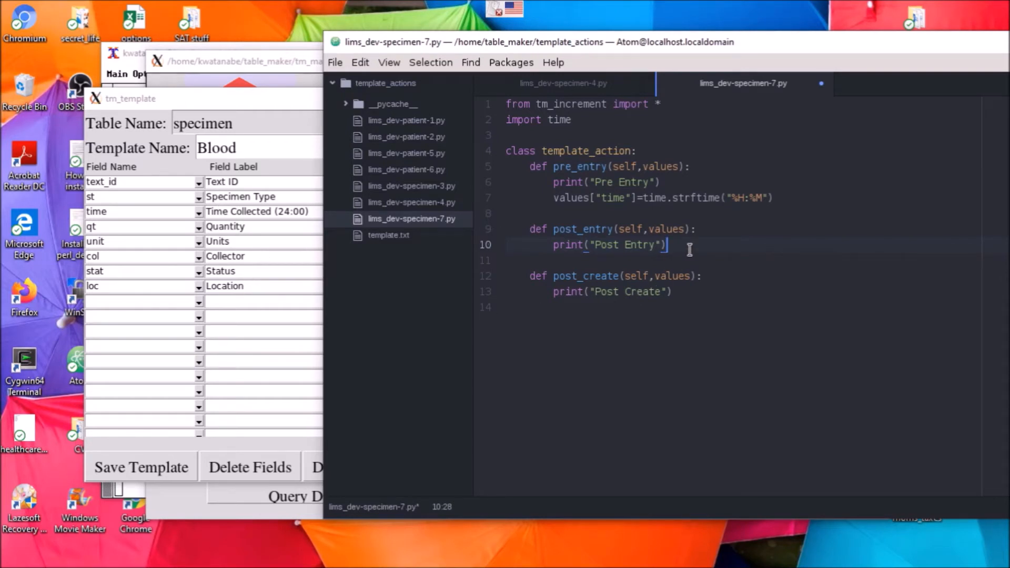
- In post_entry, add values["text_id"]="BL-"+time.strftime("%Y")+"-"+values["visit"]+"."+increment()
{"action": "key", "text": "Return"}
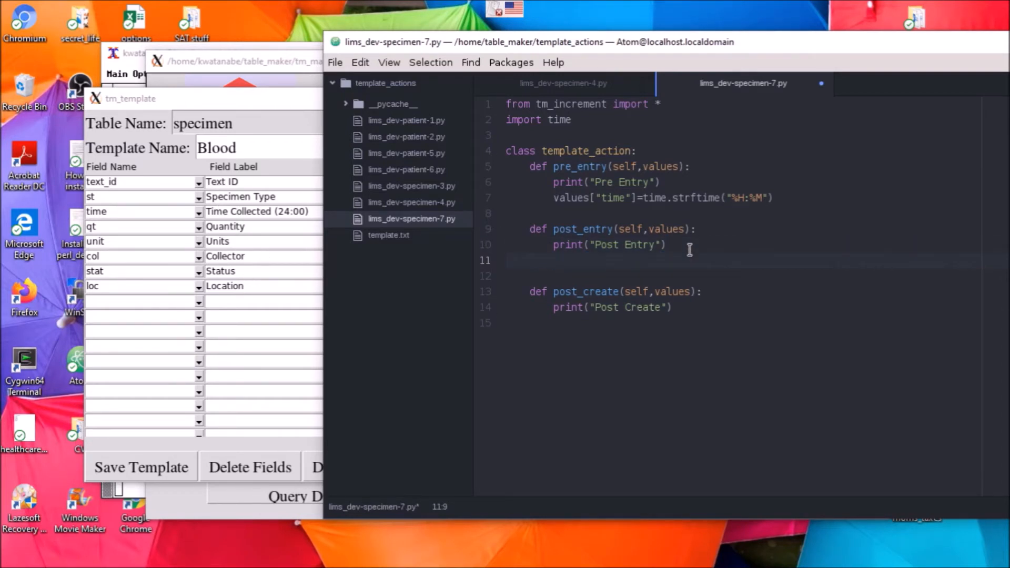
{"action": "type", "text": "values[\"text_id\"]"}
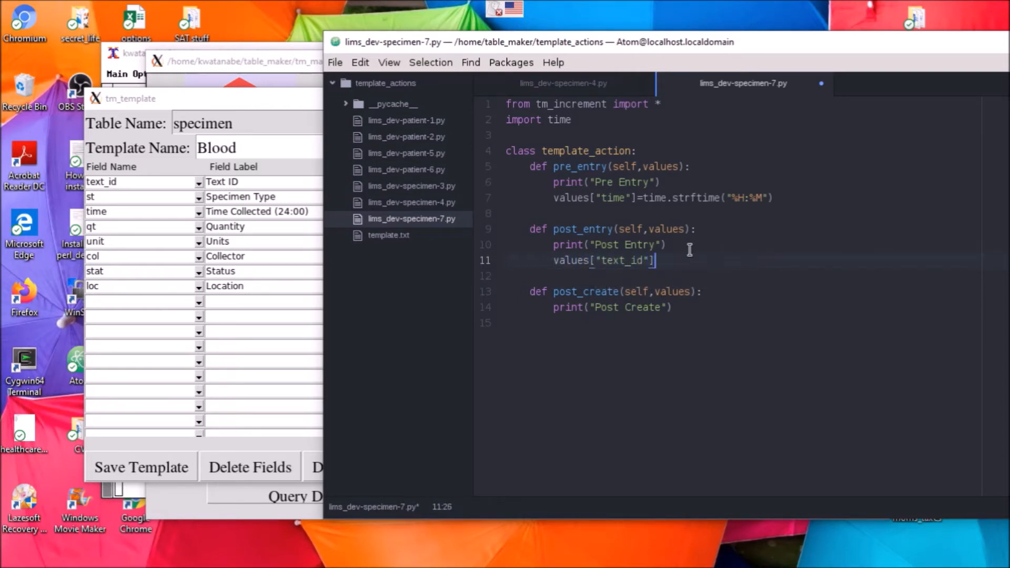
{"action": "type", "text": "=\"BL-\"+time"}
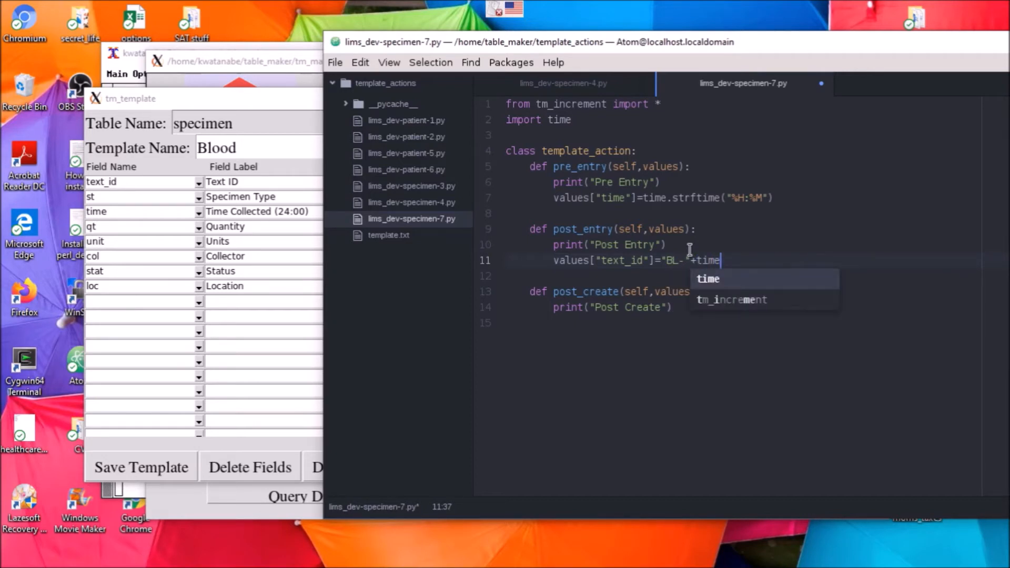
{"action": "type", "text": ".strftime"}
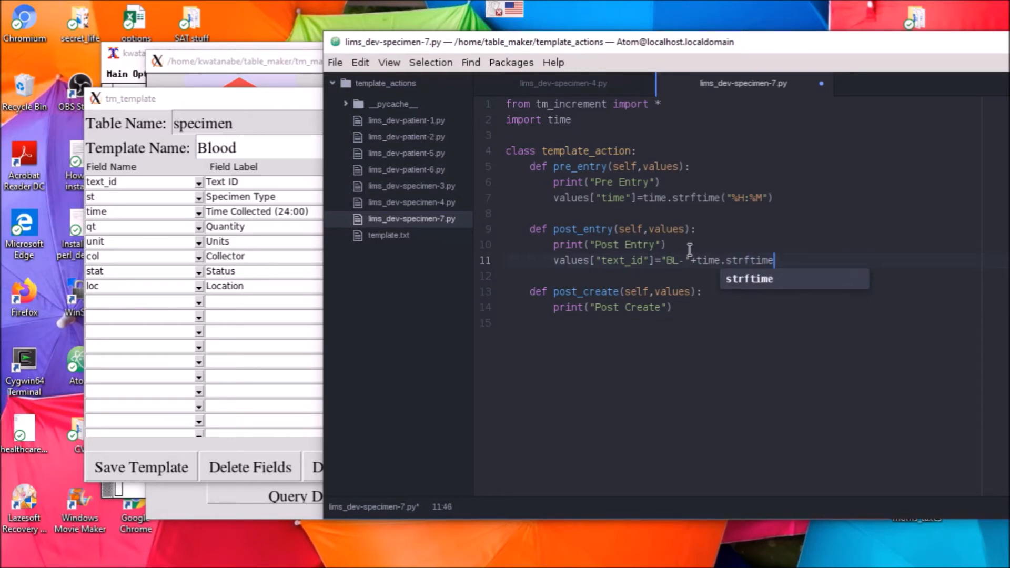
{"action": "type", "text": "(\""}
{"action": "type", "text": "%Y"}
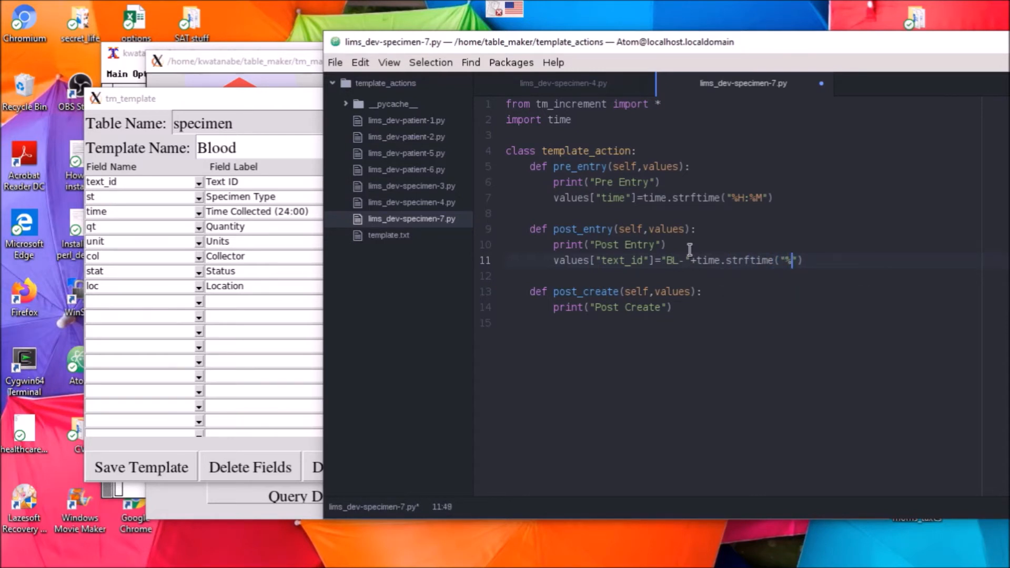
{"action": "type", "text": "\""}
{"action": "type", "text": "+"}
{"action": "type", "text": "\"-\"+valu"}
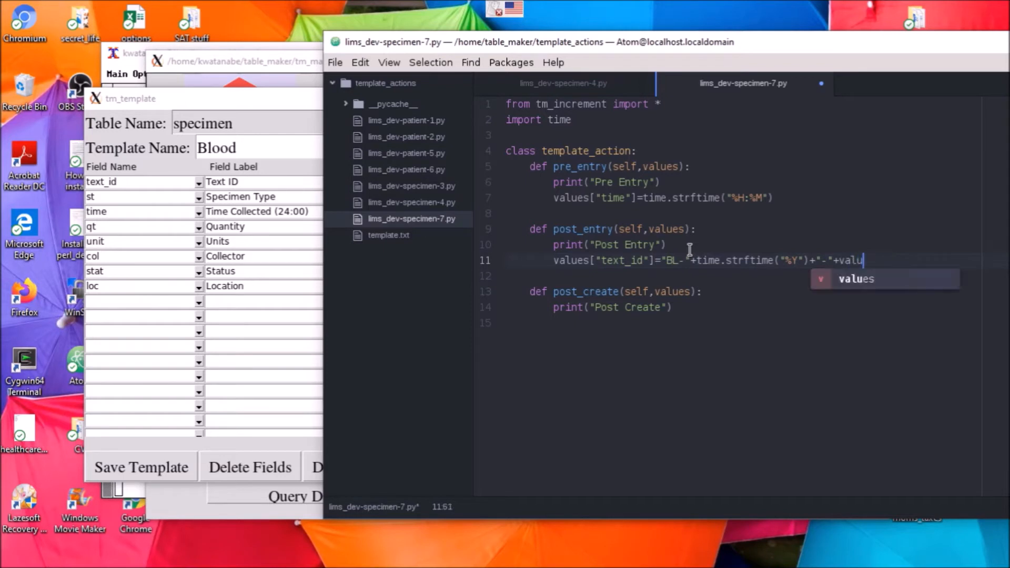
{"action": "type", "text": "es"}
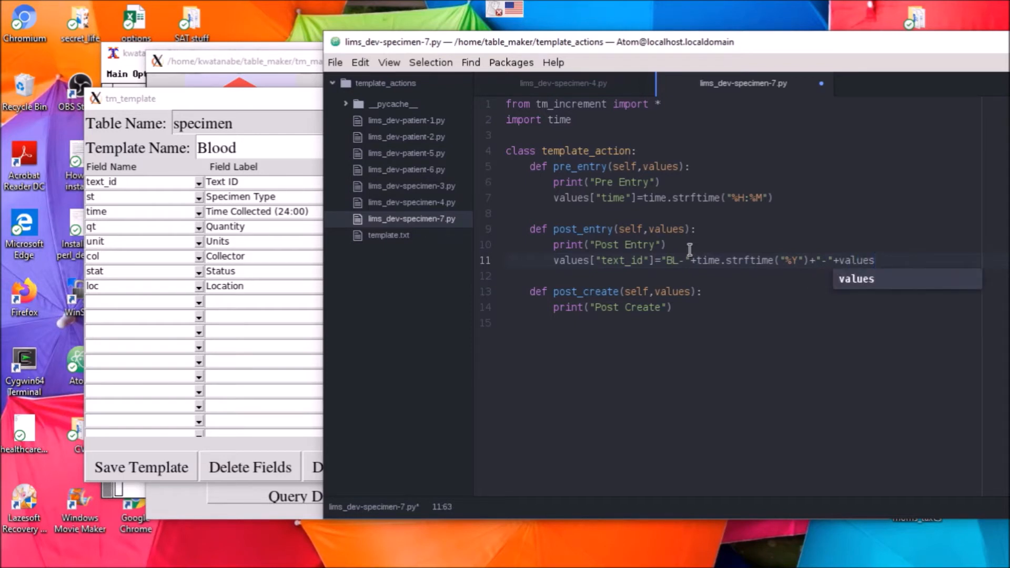
{"action": "type", "text": "[\"visit\""}
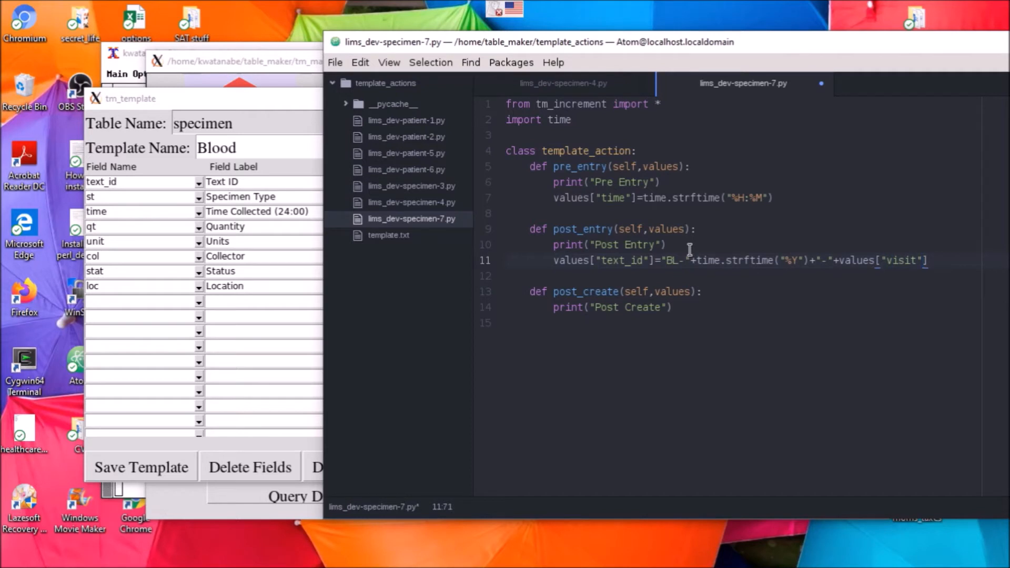
{"action": "type", "text": "]+\".\"+i"}
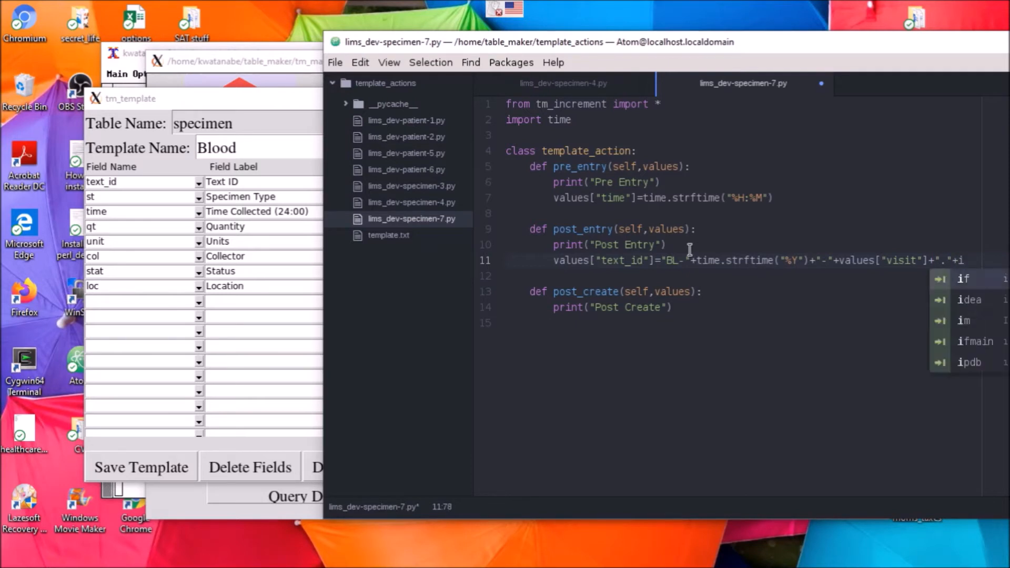
{"action": "type", "text": "ncremen"}
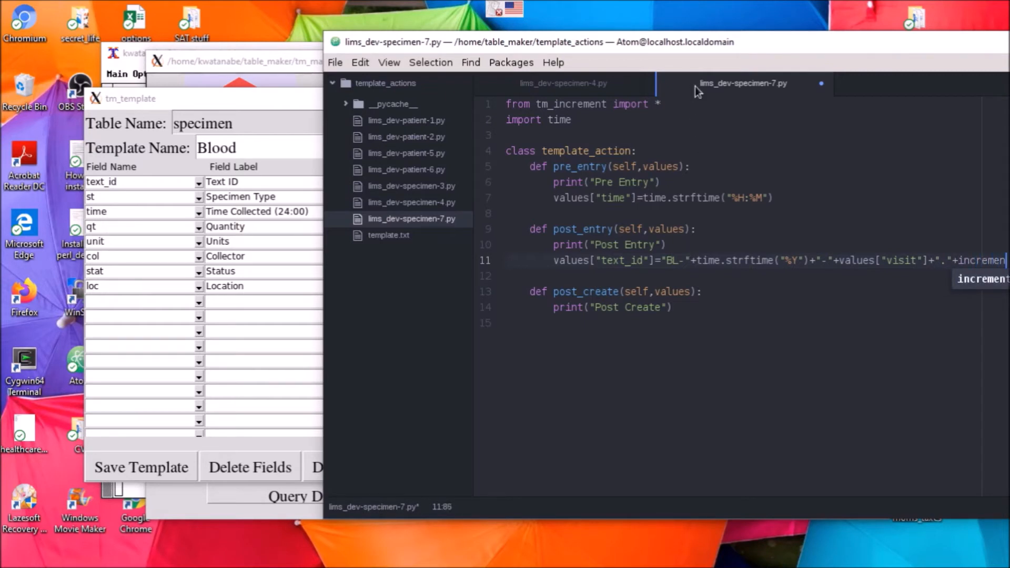
{"action": "left_click_drag", "start_coordinate": [725, 46], "coordinate": [565, 54]}
{"action": "type", "text": "t("}
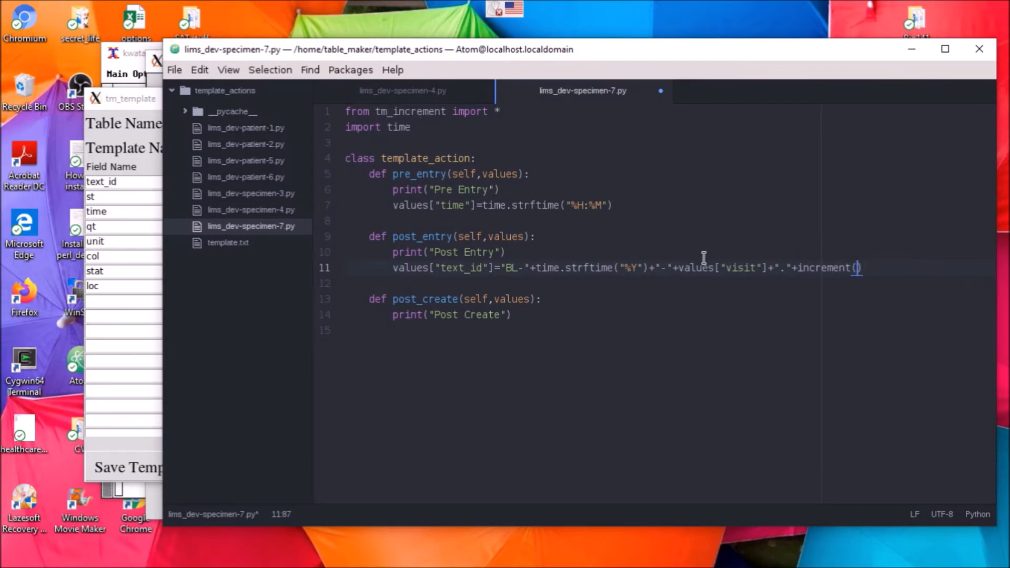
- Pass "visit.identifier" and values["visit"] as the increment() arguments on line 11
{"action": "type", "text": "\"visit.identifier\""}
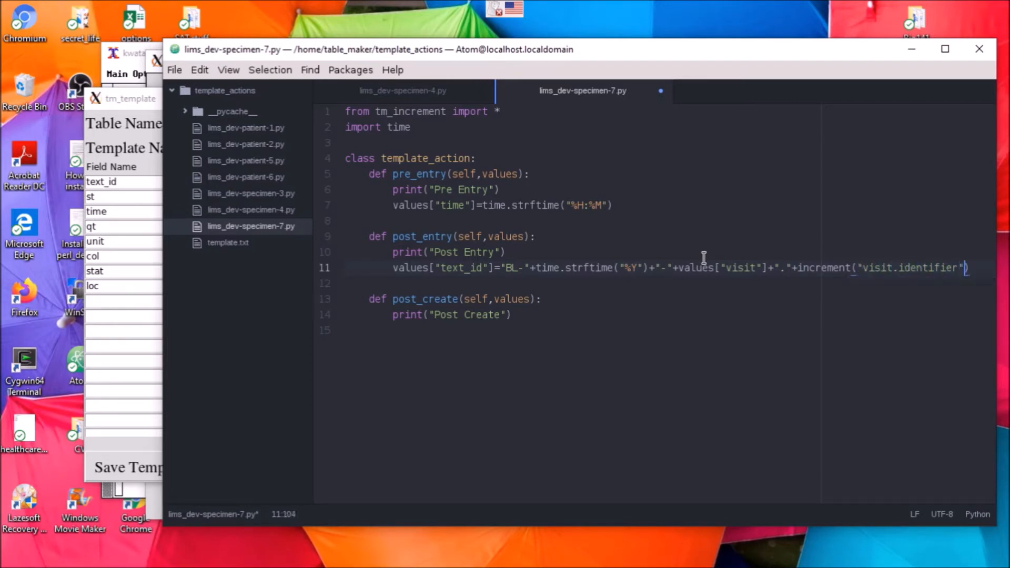
{"action": "type", "text": ","}
{"action": "left_click_drag", "start_coordinate": [679, 268], "coordinate": [767, 268]}
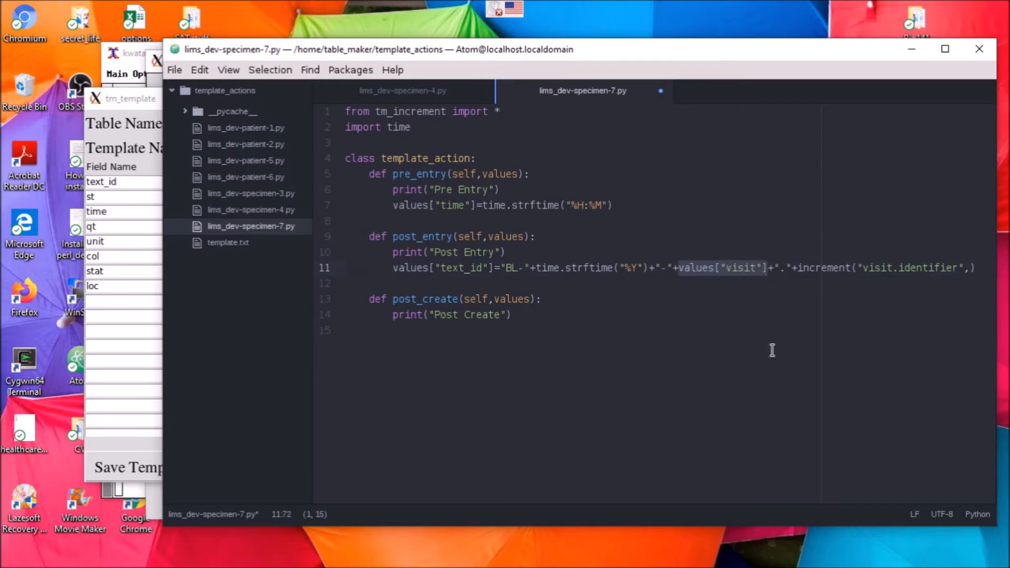
{"action": "key", "text": "ctrl+x"}
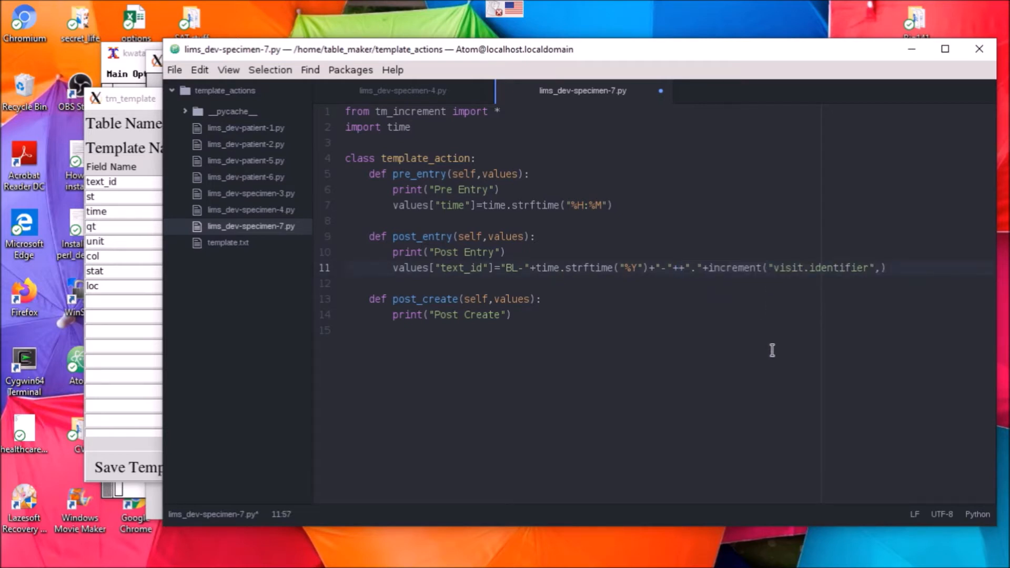
{"action": "key", "text": "ctrl+z"}
{"action": "key", "text": "Right"}
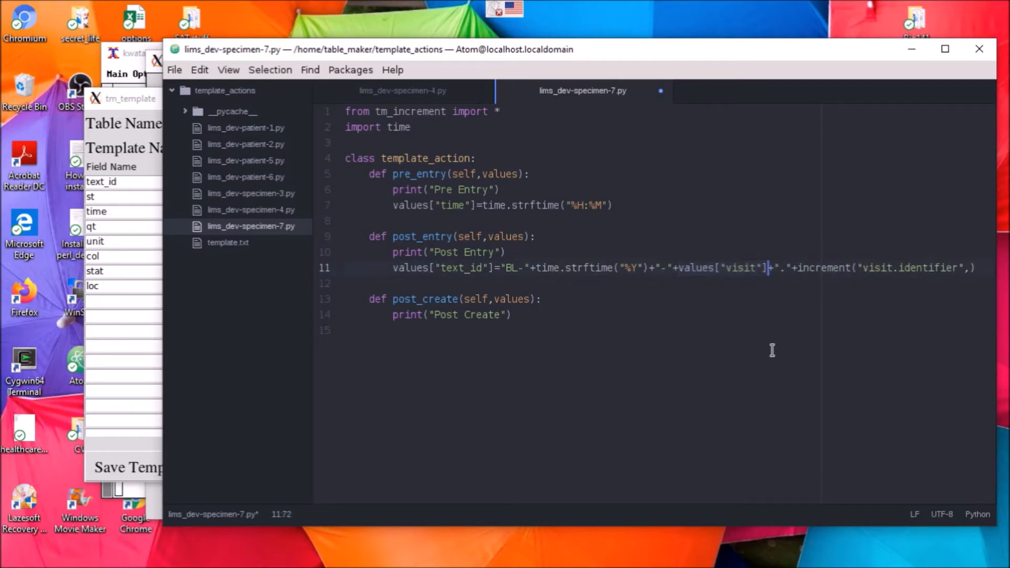
{"action": "key", "text": "Right"}
{"action": "key", "text": "Right"}
{"action": "key", "text": "Right"}
{"action": "key", "text": "Right"}
{"action": "key", "text": "Right"}
{"action": "key", "text": "Right"}
{"action": "key", "text": "Right"}
{"action": "key", "text": "Right"}
{"action": "key", "text": "Right"}
{"action": "key", "text": "Right"}
{"action": "key", "text": "ctrl+v"}
{"action": "key", "text": "Home"}
{"action": "key", "text": "Home"}
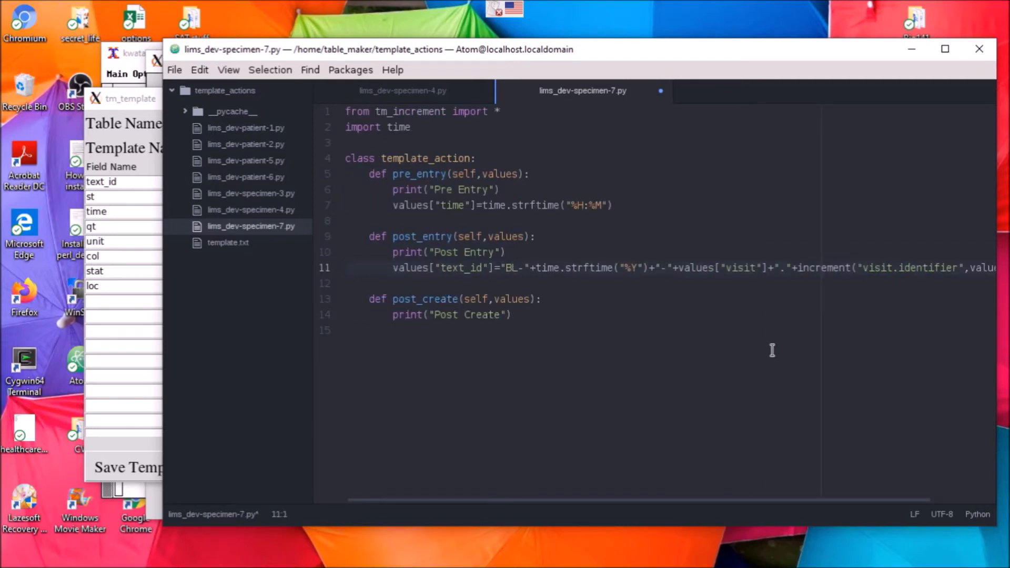
- Delete the unfinished values["identifer code from line 15 and save the script
{"action": "left_click", "coordinate": [433, 335]}
{"action": "type", "text": "valu"}
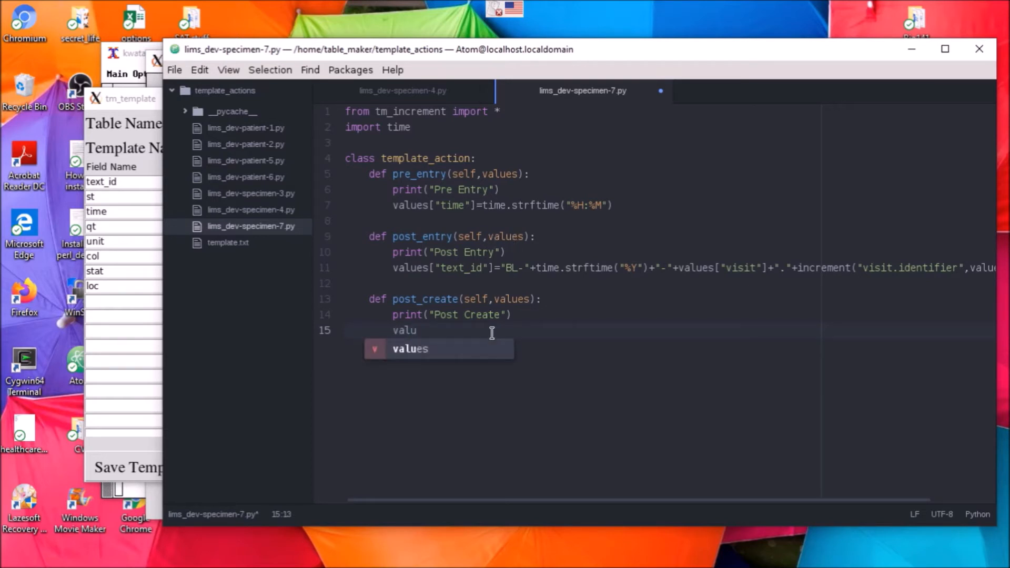
{"action": "type", "text": "es"}
{"action": "key", "text": "Escape"}
{"action": "type", "text": "[\"identifer"}
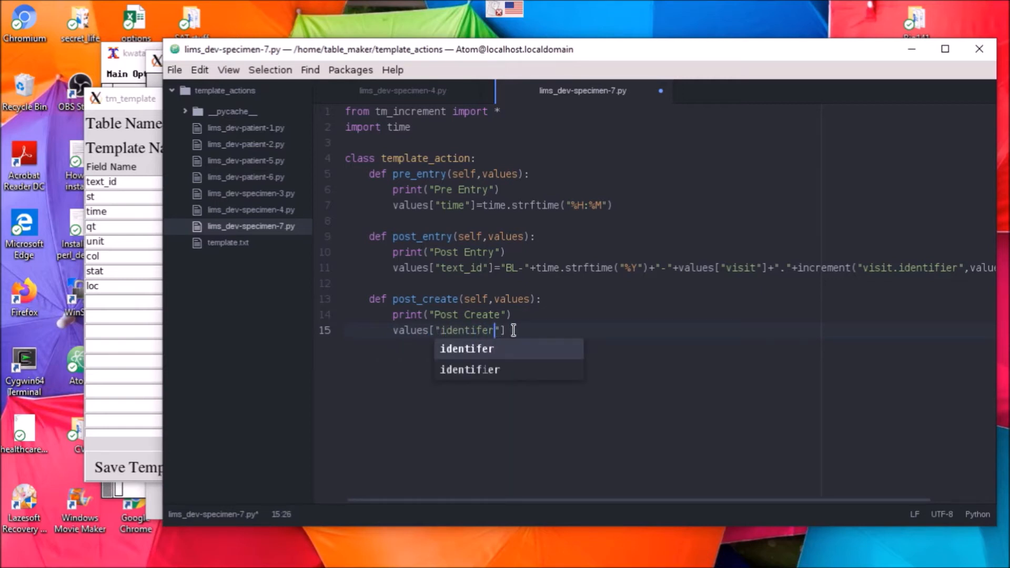
{"action": "left_click", "coordinate": [516, 329]}
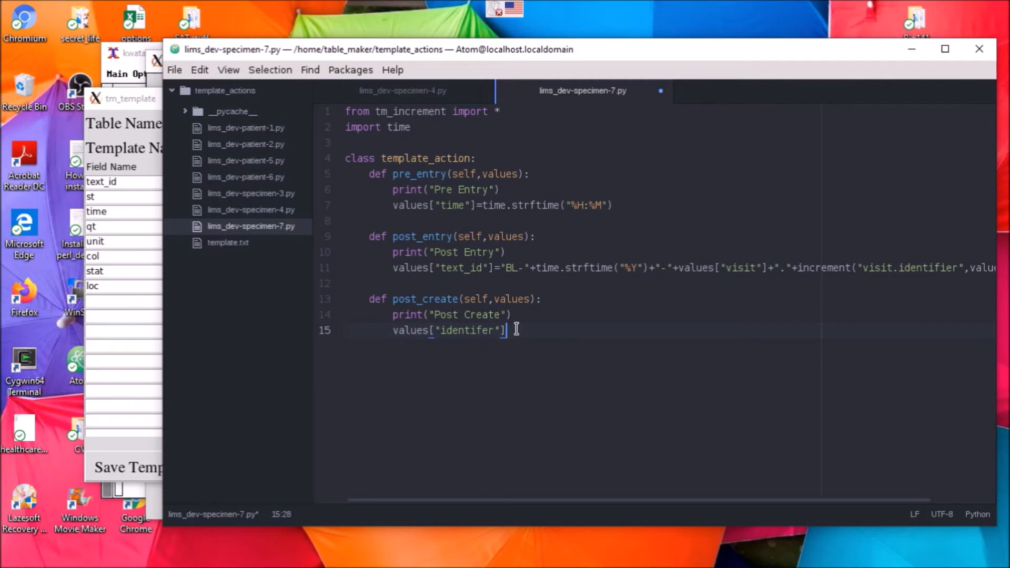
{"action": "left_click_drag", "start_coordinate": [516, 330], "coordinate": [313, 338]}
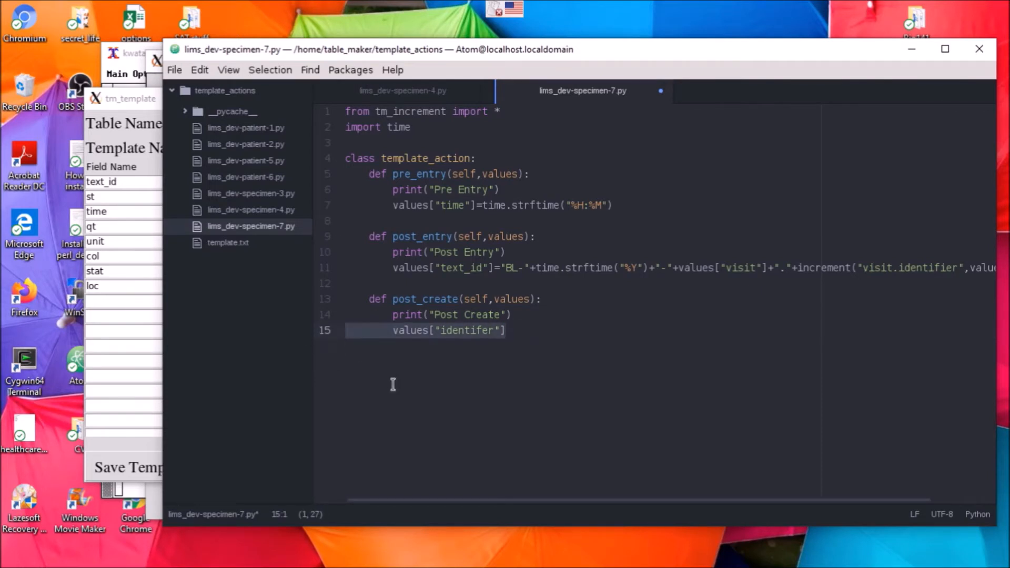
{"action": "key", "text": "BackSpace"}
{"action": "key", "text": "ctrl+s"}
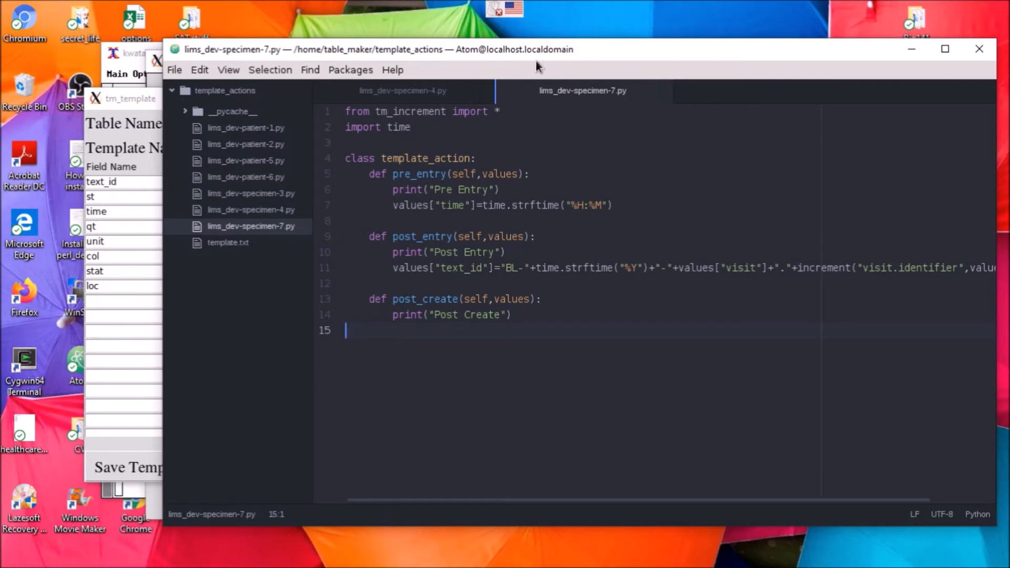
- Close the editor and template window, find the first patient, and open their visit record
{"action": "left_click", "coordinate": [983, 47]}
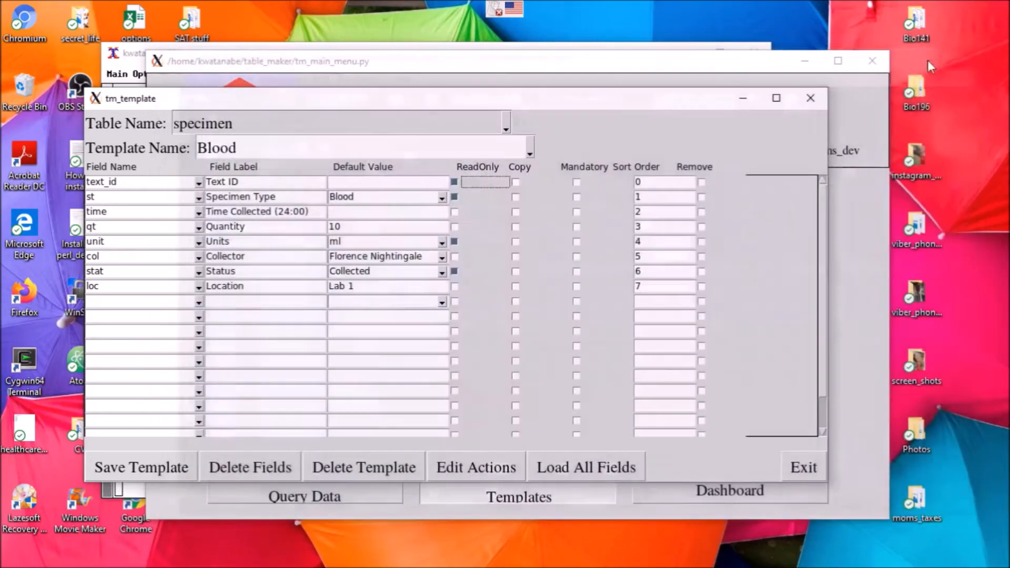
{"action": "left_click", "coordinate": [808, 98]}
{"action": "left_click", "coordinate": [793, 212]}
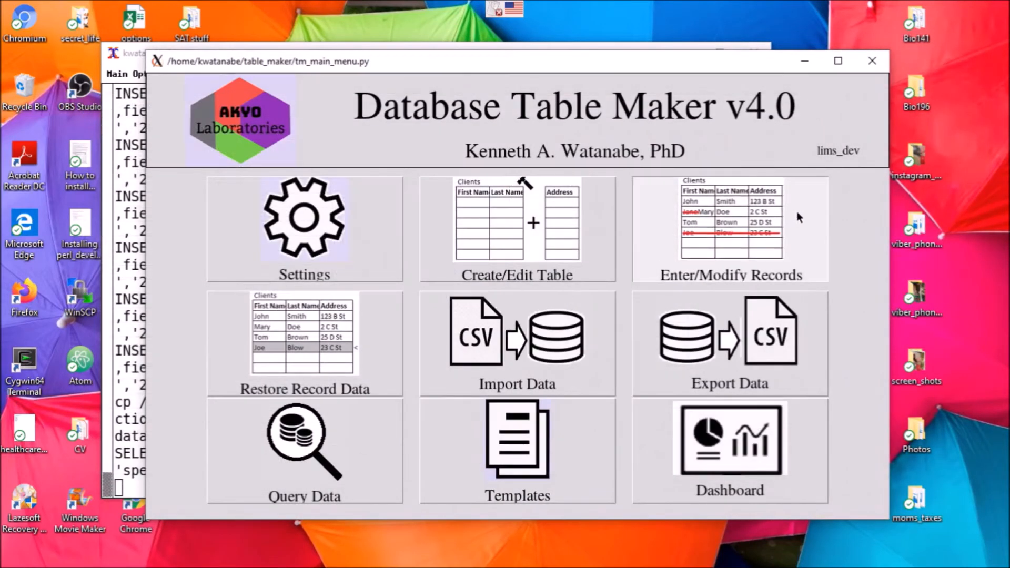
{"action": "left_click", "coordinate": [308, 275]}
{"action": "left_click", "coordinate": [637, 158]}
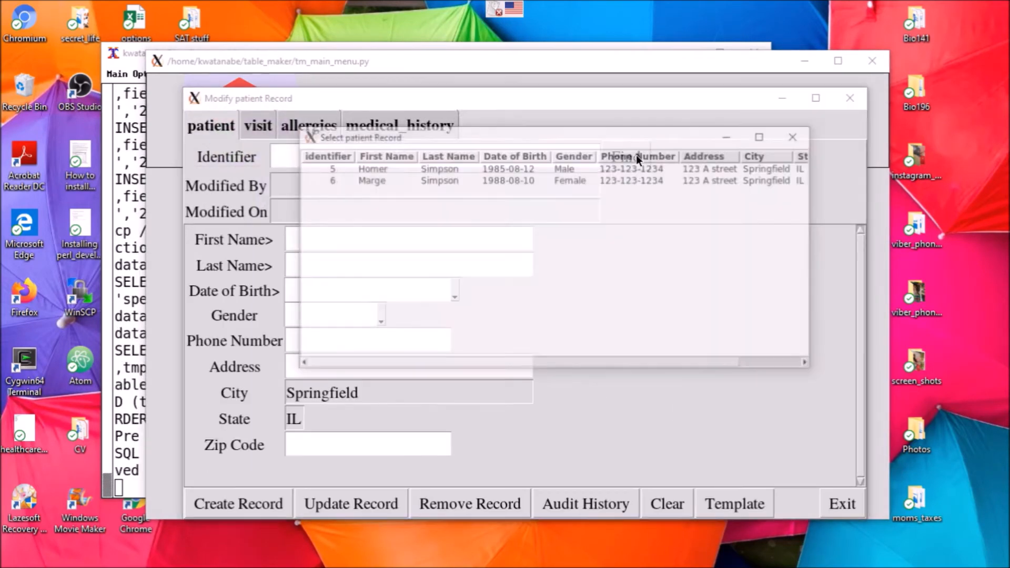
{"action": "double_click", "coordinate": [541, 167]}
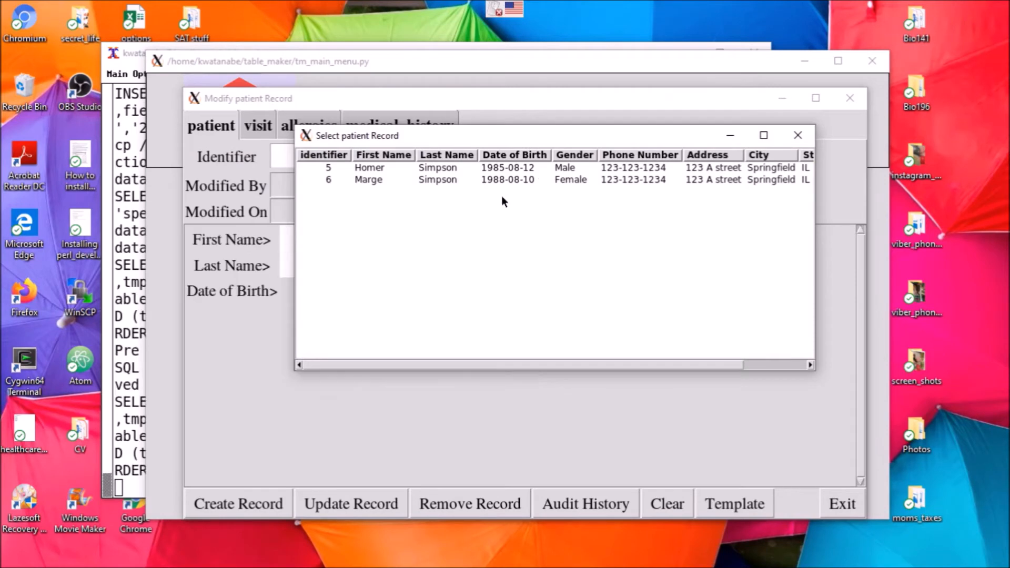
{"action": "left_click", "coordinate": [257, 127]}
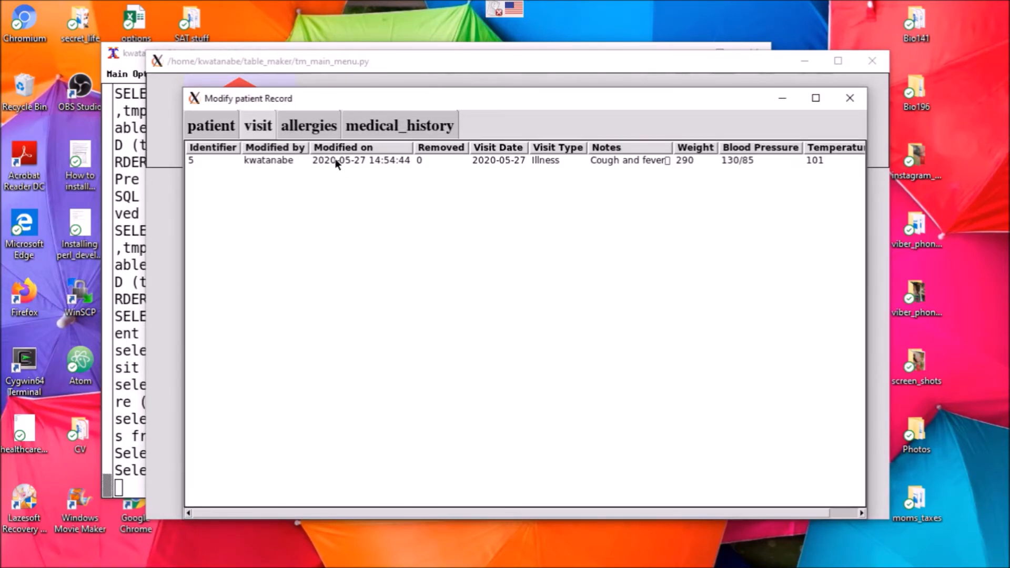
{"action": "double_click", "coordinate": [338, 161]}
- Start a new specimen on the visit's specimen tab and apply the Blood template
{"action": "left_click", "coordinate": [265, 131]}
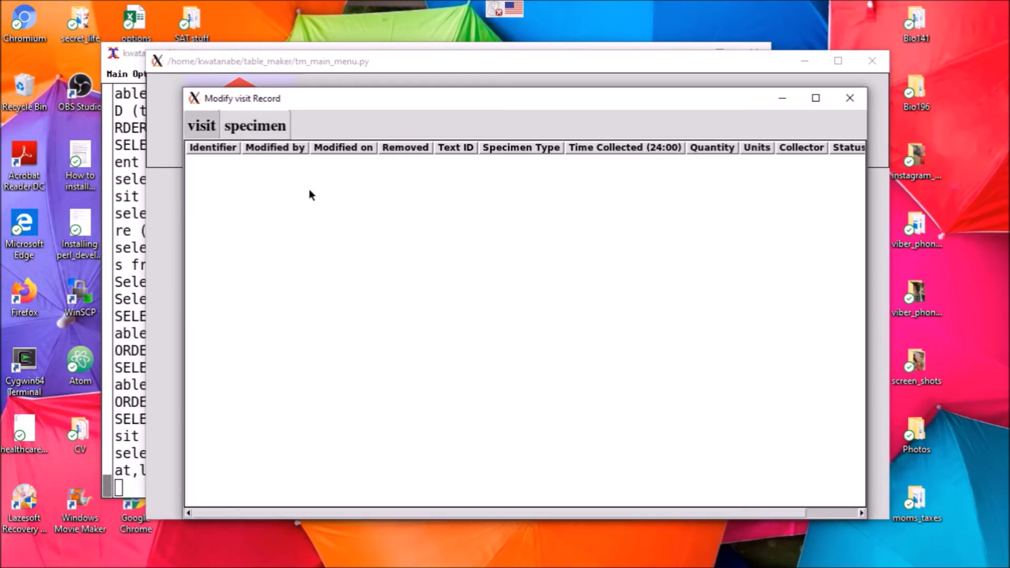
{"action": "double_click", "coordinate": [390, 280]}
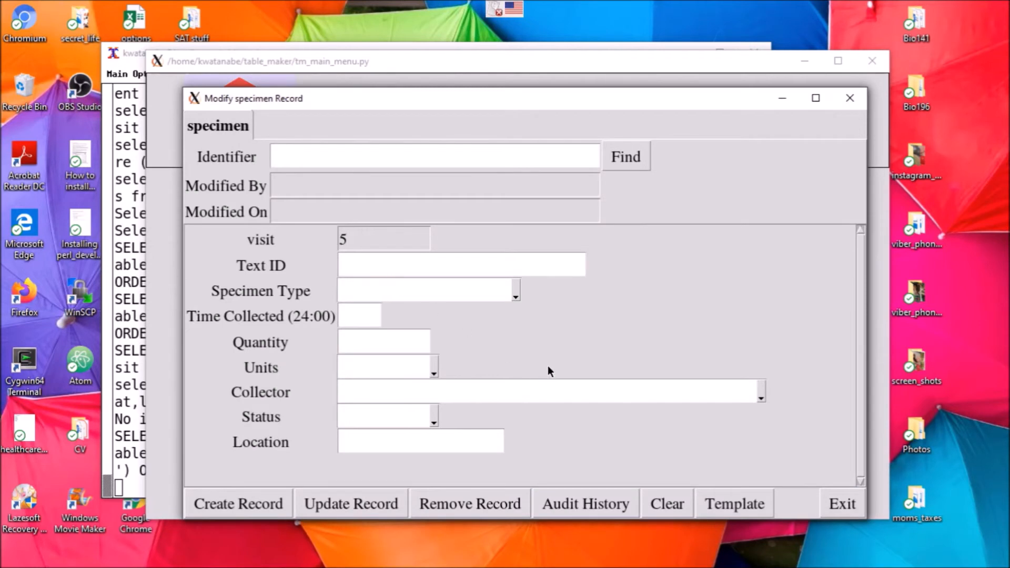
{"action": "left_click", "coordinate": [724, 505]}
{"action": "left_click", "coordinate": [678, 200]}
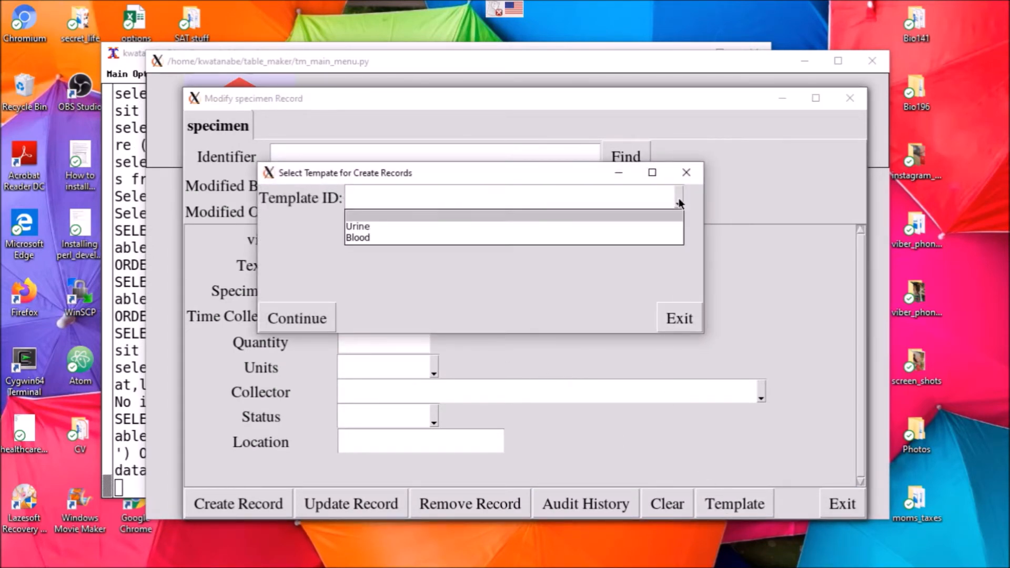
{"action": "left_click", "coordinate": [425, 237]}
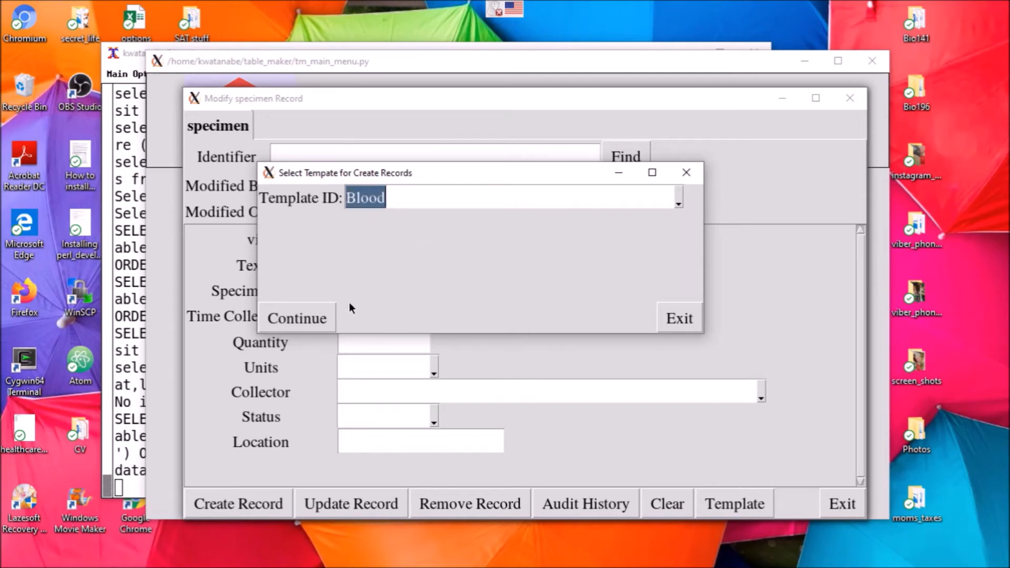
{"action": "left_click", "coordinate": [297, 318]}
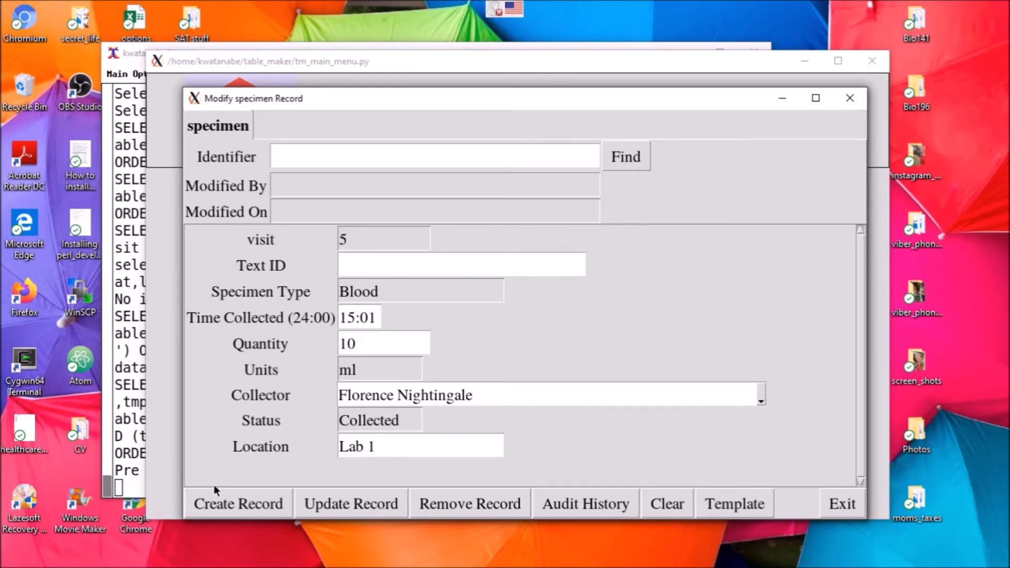
- Create Blood specimens BL-2020-5.1, 5.2 and 5.3 (records 13–15), then exit to visit 5
{"action": "left_click", "coordinate": [239, 501]}
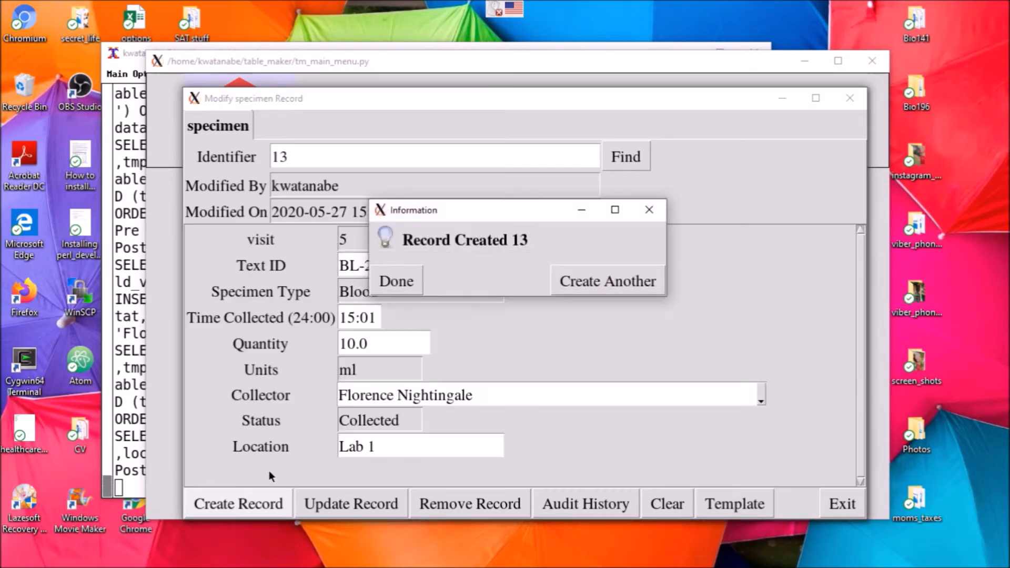
{"action": "left_click_drag", "start_coordinate": [445, 211], "coordinate": [583, 205]}
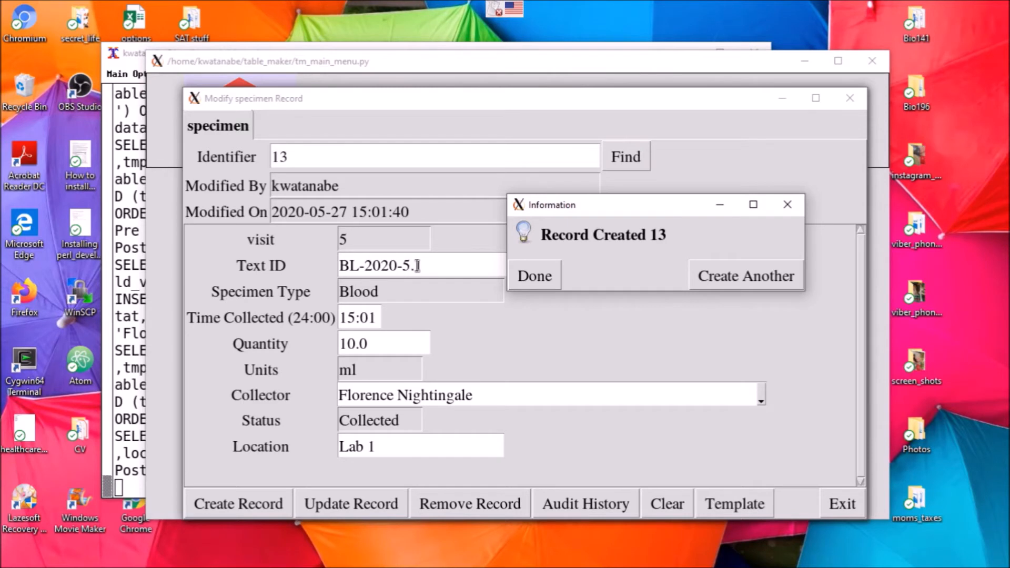
{"action": "left_click", "coordinate": [720, 283]}
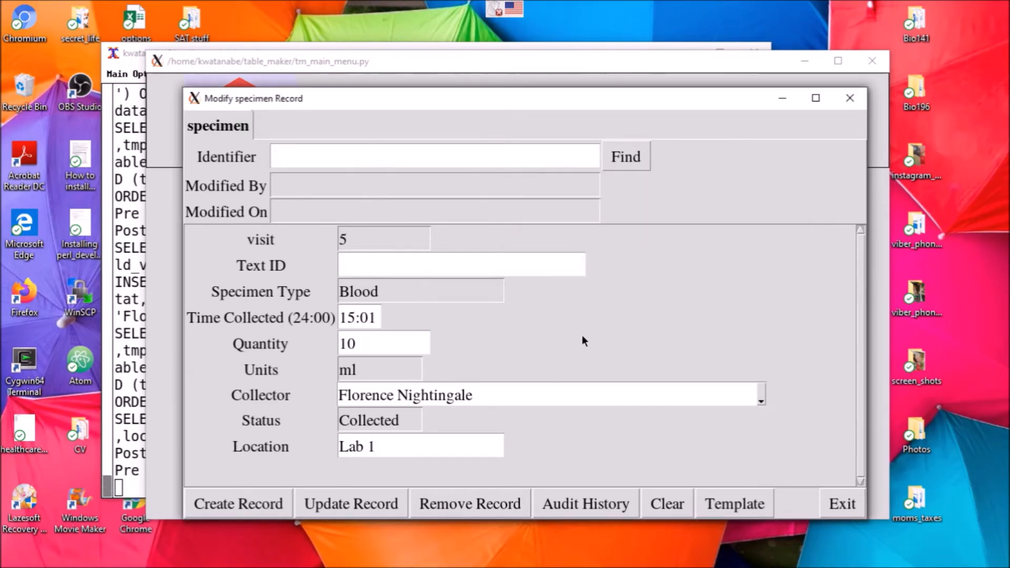
{"action": "left_click", "coordinate": [258, 503]}
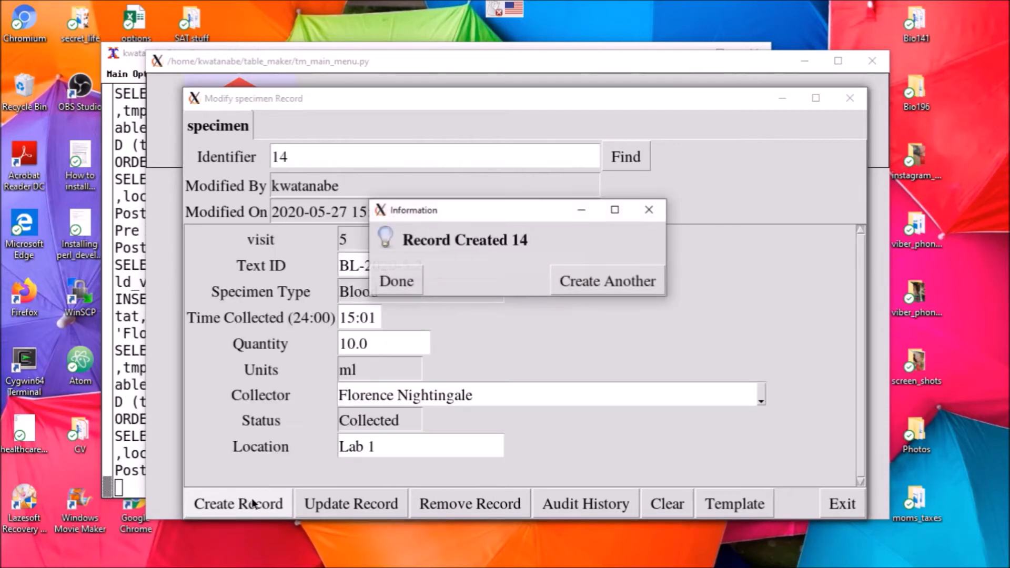
{"action": "left_click", "coordinate": [587, 275]}
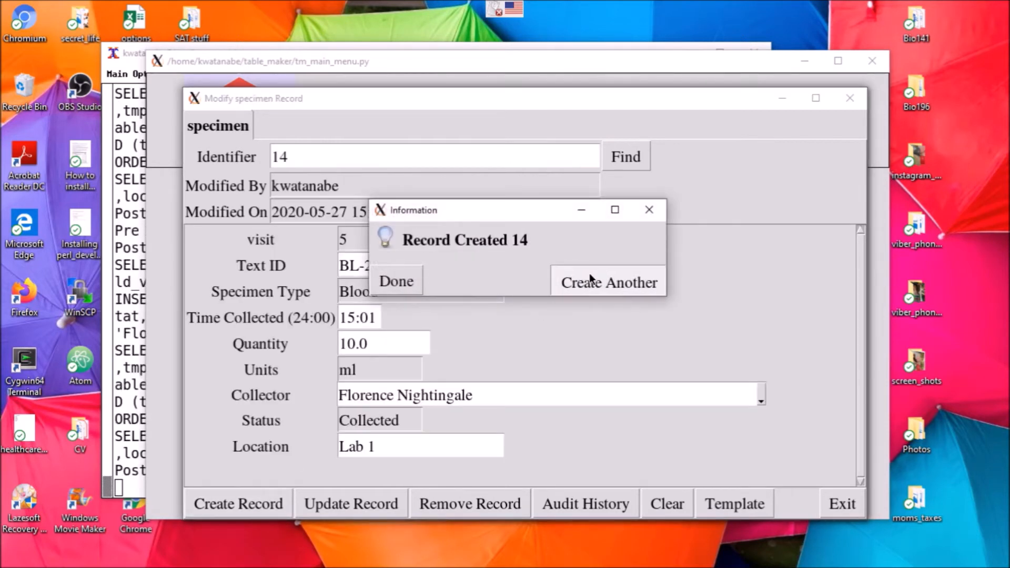
{"action": "left_click", "coordinate": [268, 505]}
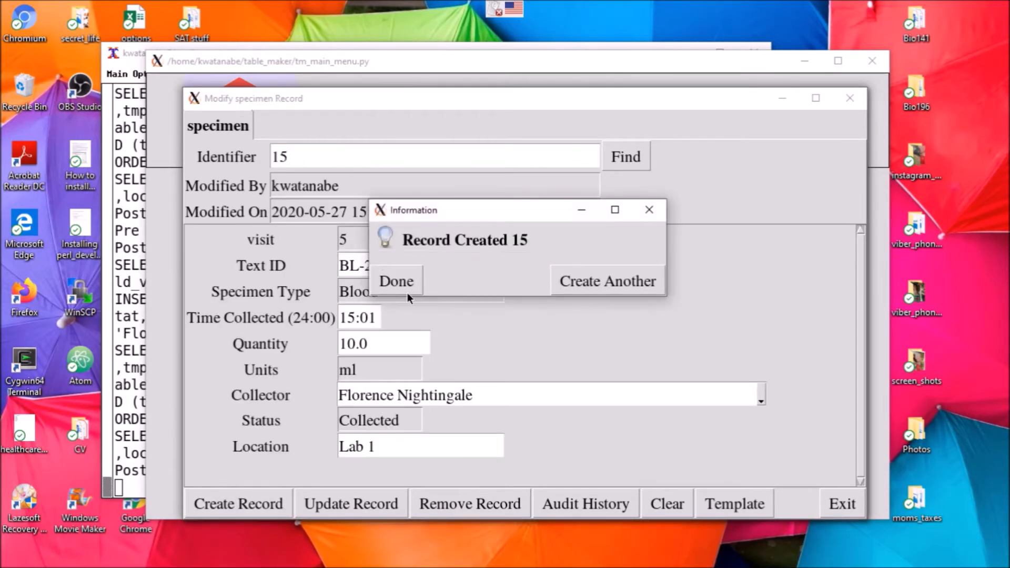
{"action": "left_click", "coordinate": [405, 282]}
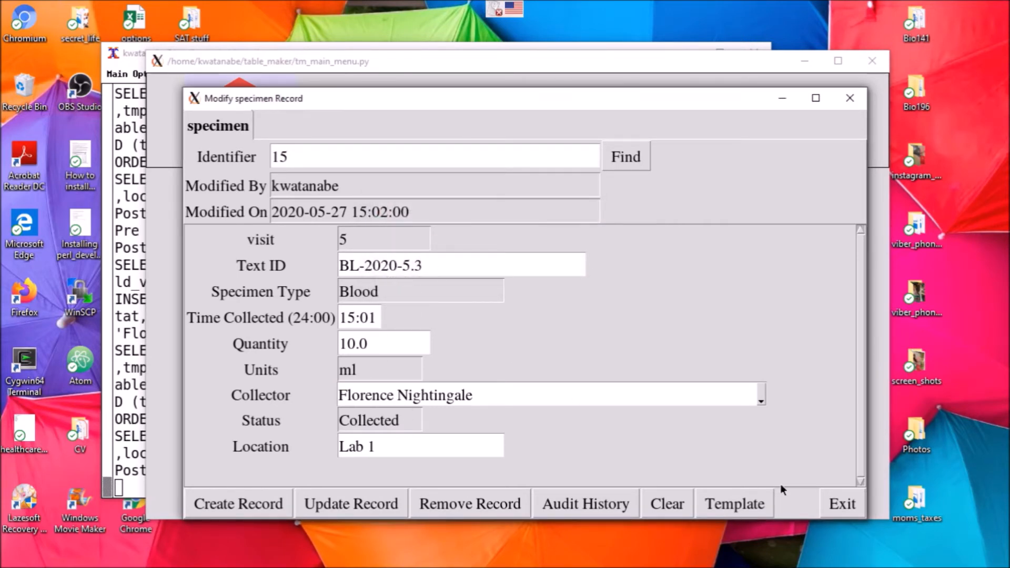
{"action": "left_click", "coordinate": [838, 506]}
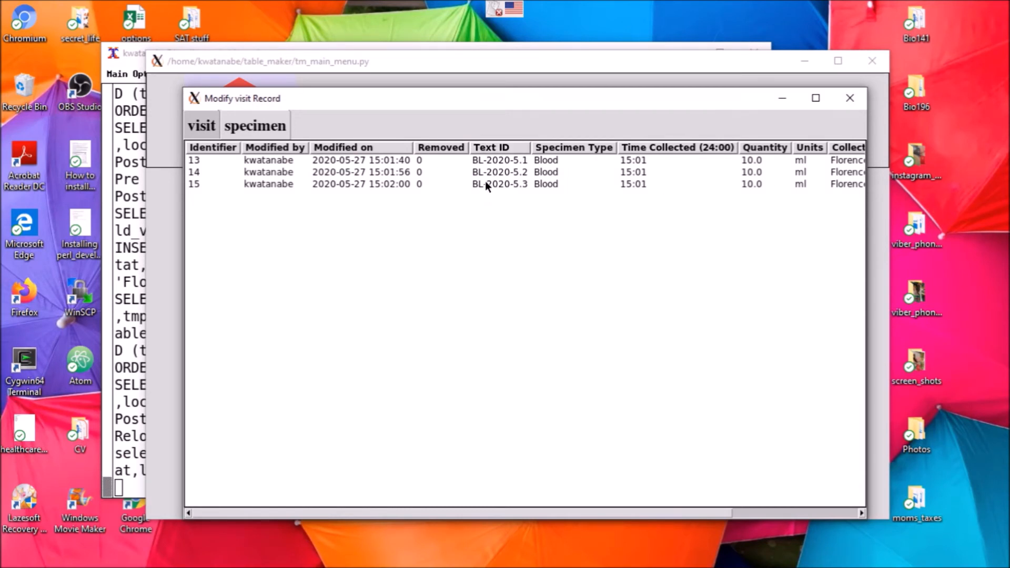
- Close the visit and patient record windows and the table and template chooser
{"action": "left_click", "coordinate": [850, 98]}
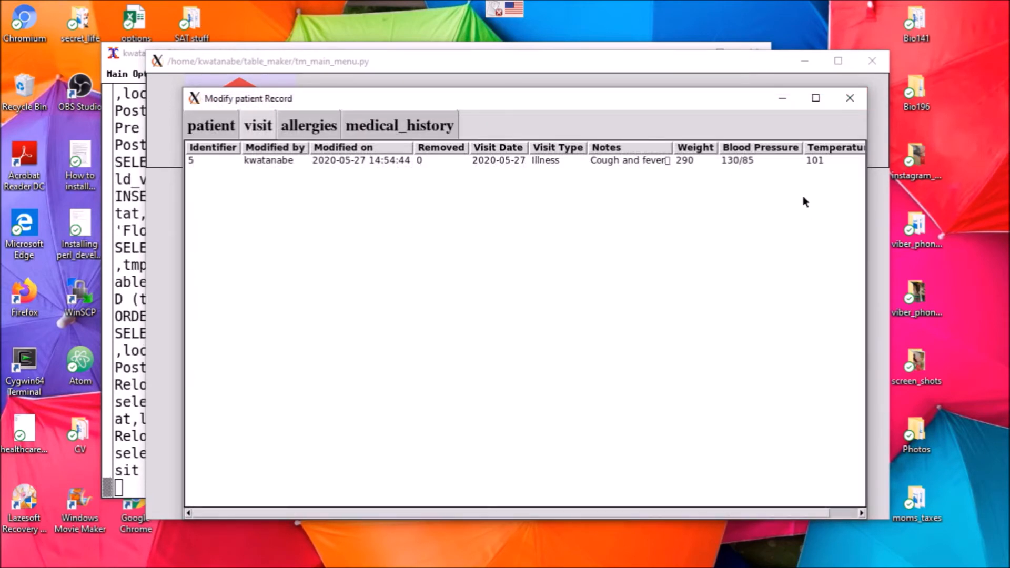
{"action": "left_click", "coordinate": [853, 105]}
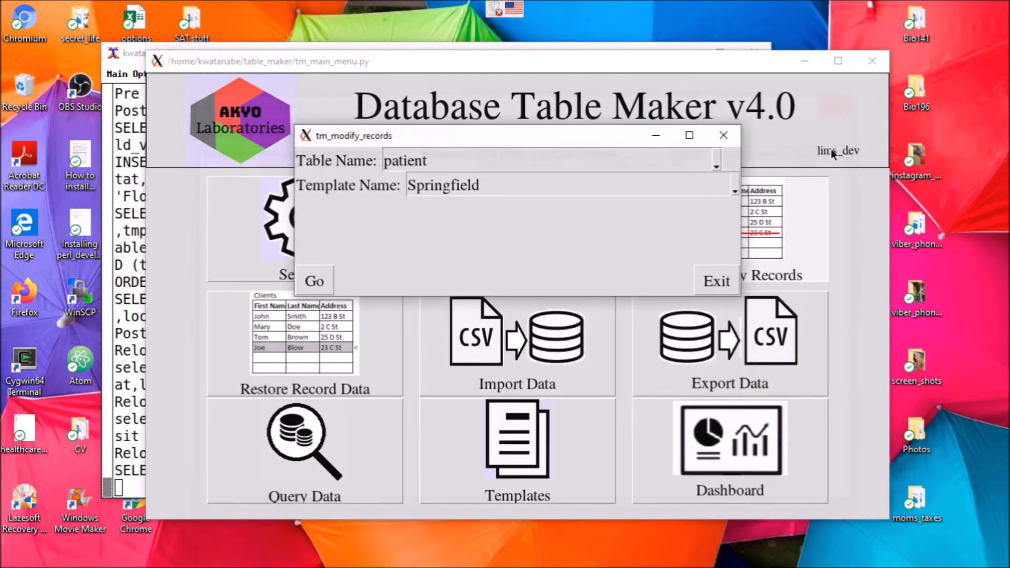
{"action": "left_click", "coordinate": [717, 282]}
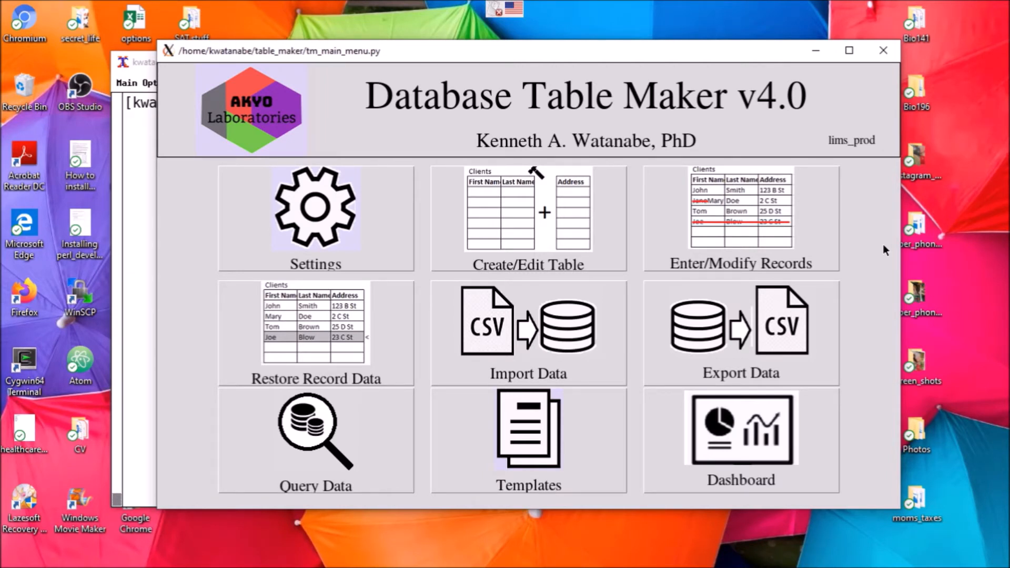
- Start a specimen-table query, load saved query dob_1990, and trim its name to dob_19
{"action": "left_click", "coordinate": [367, 421]}
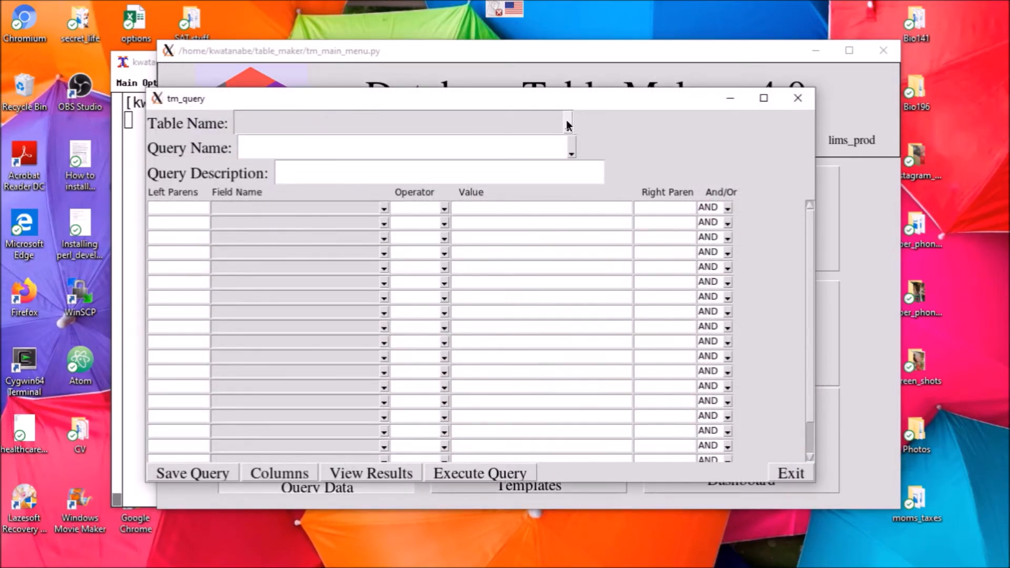
{"action": "left_click", "coordinate": [567, 125]}
{"action": "scroll", "coordinate": [270, 212], "scroll_direction": "down", "scroll_amount": 1}
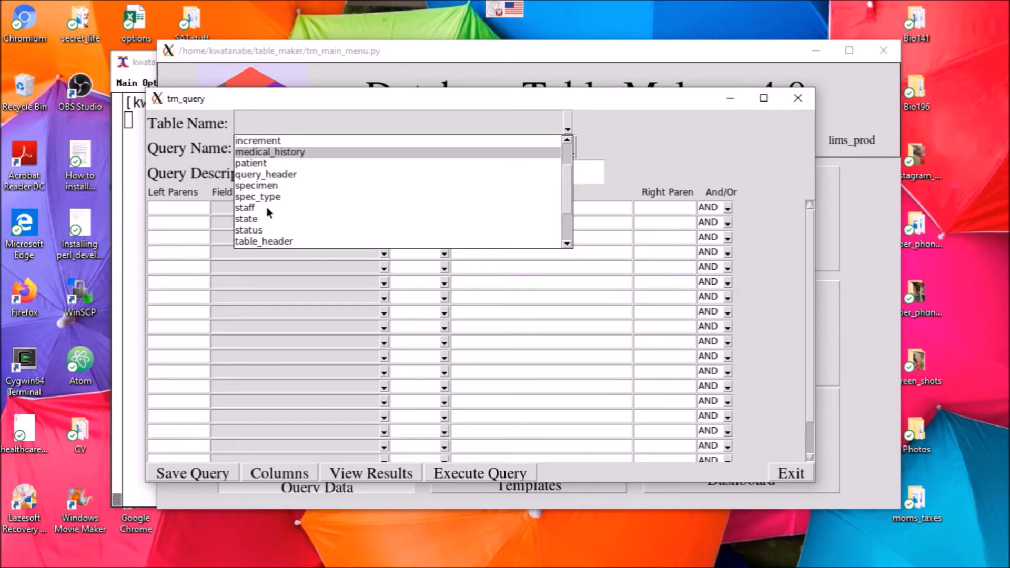
{"action": "left_click", "coordinate": [261, 187]}
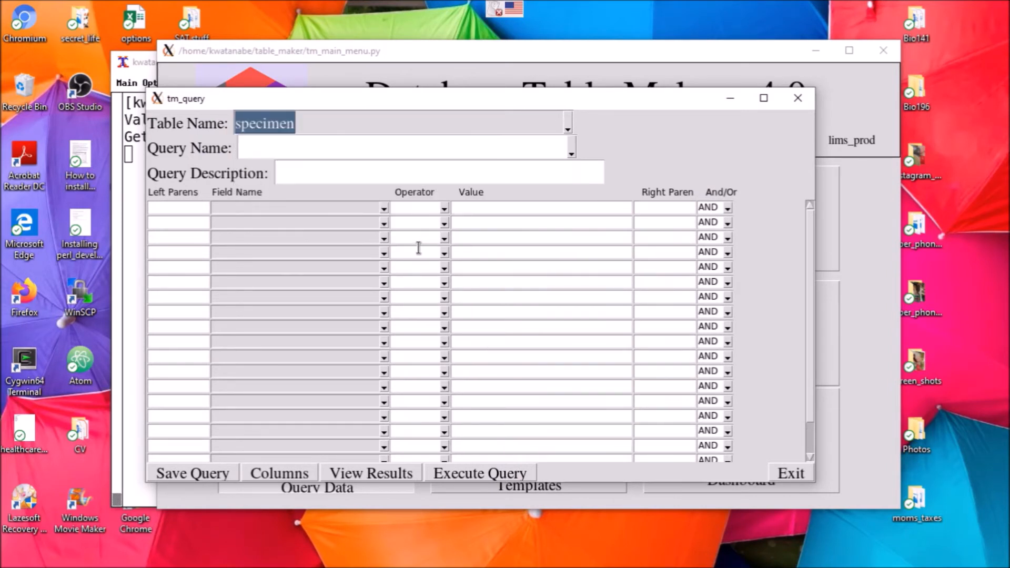
{"action": "left_click", "coordinate": [572, 146]}
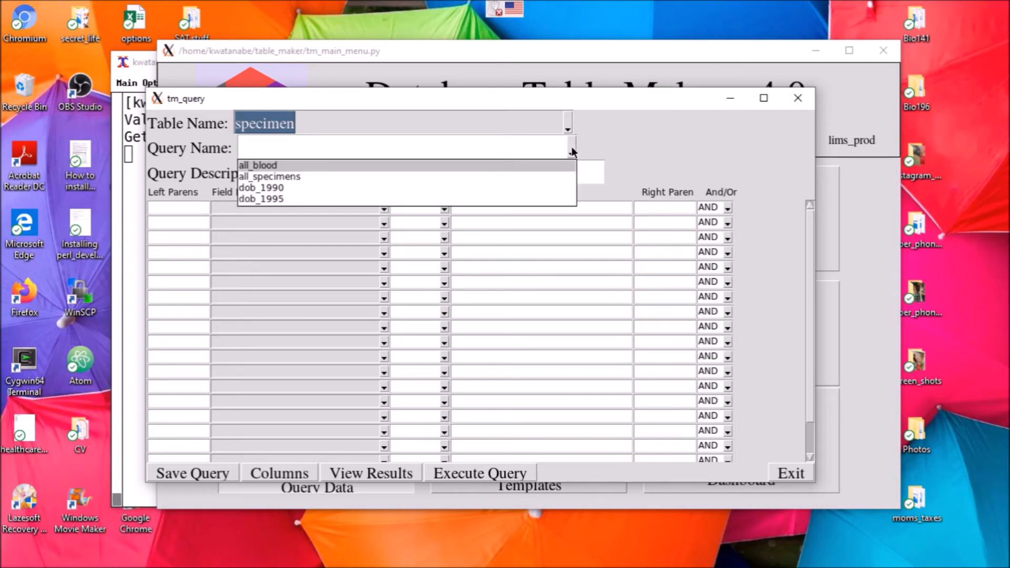
{"action": "left_click", "coordinate": [312, 187]}
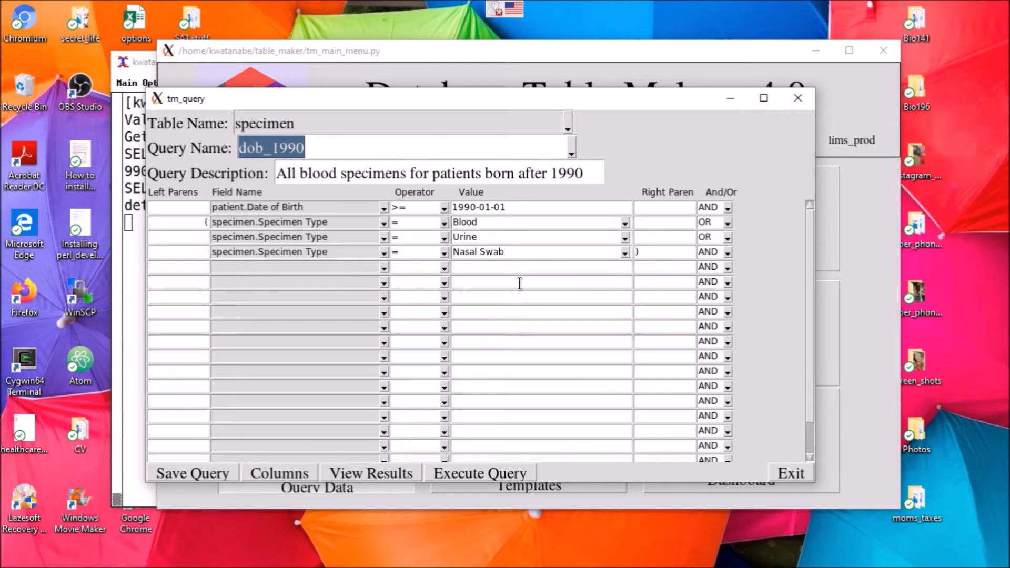
{"action": "left_click", "coordinate": [401, 151]}
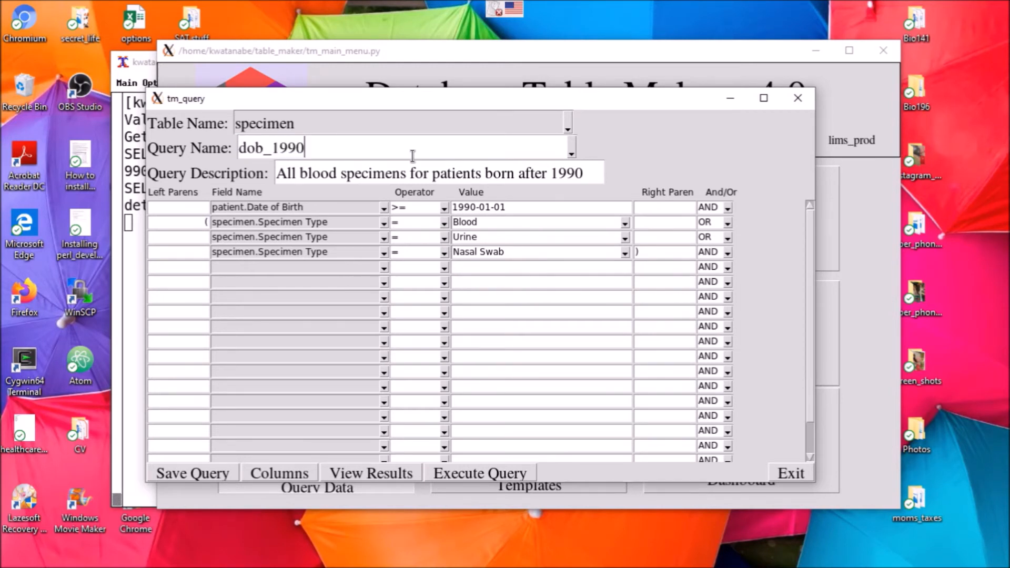
{"action": "key", "text": "BackSpace"}
{"action": "key", "text": "BackSpace"}
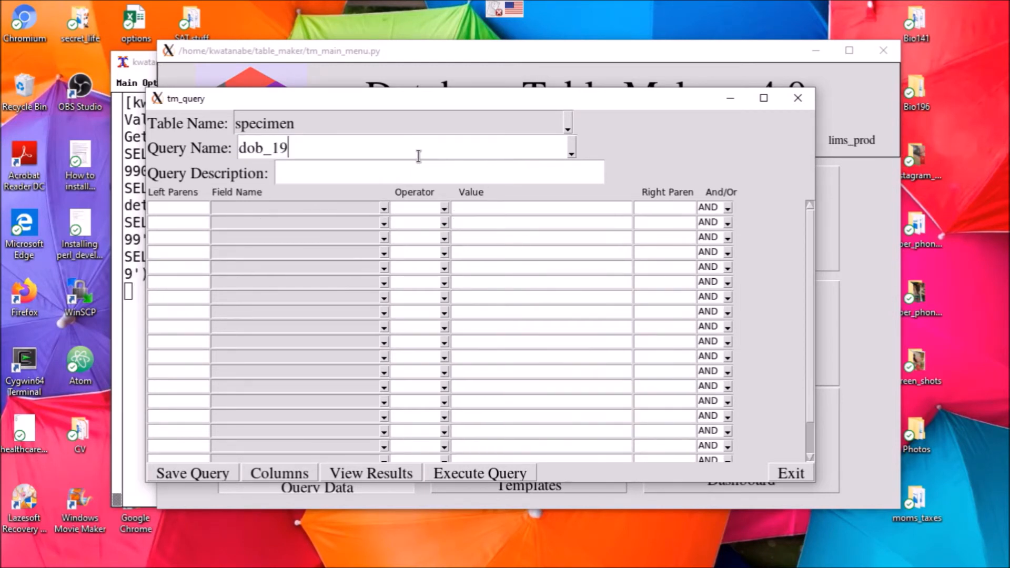
- Finish naming the query dob_1985 and describe it as 'All specimens from patient born after 1985'
{"action": "type", "text": "85"}
{"action": "left_click", "coordinate": [414, 169]}
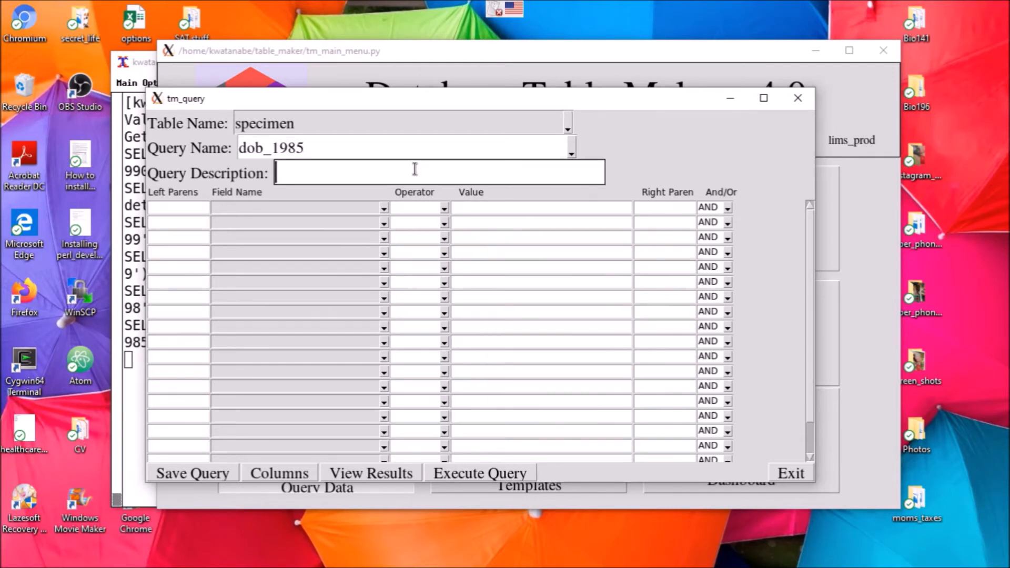
{"action": "type", "text": "All specimens from patient"}
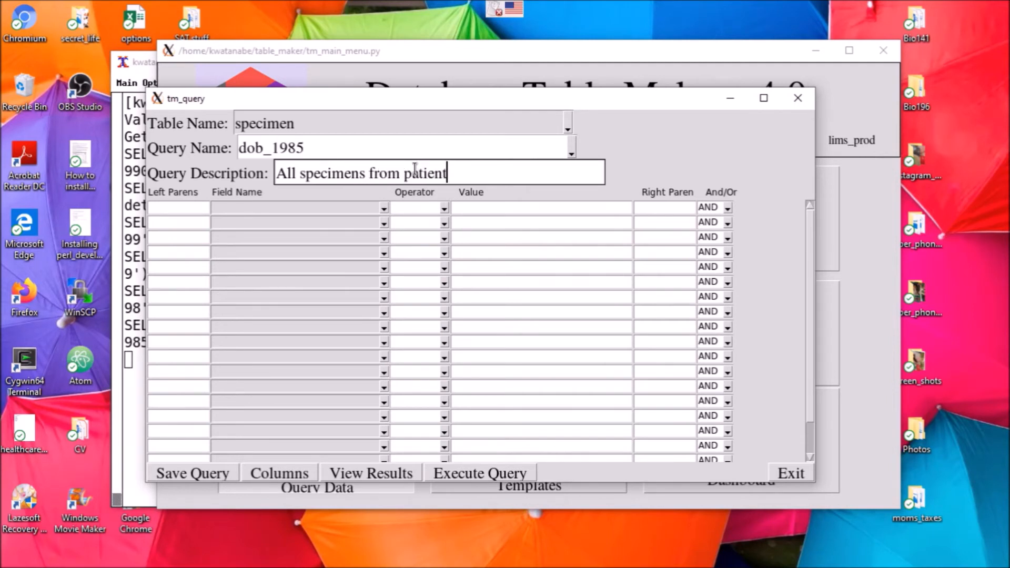
{"action": "type", "text": " born after 1984"}
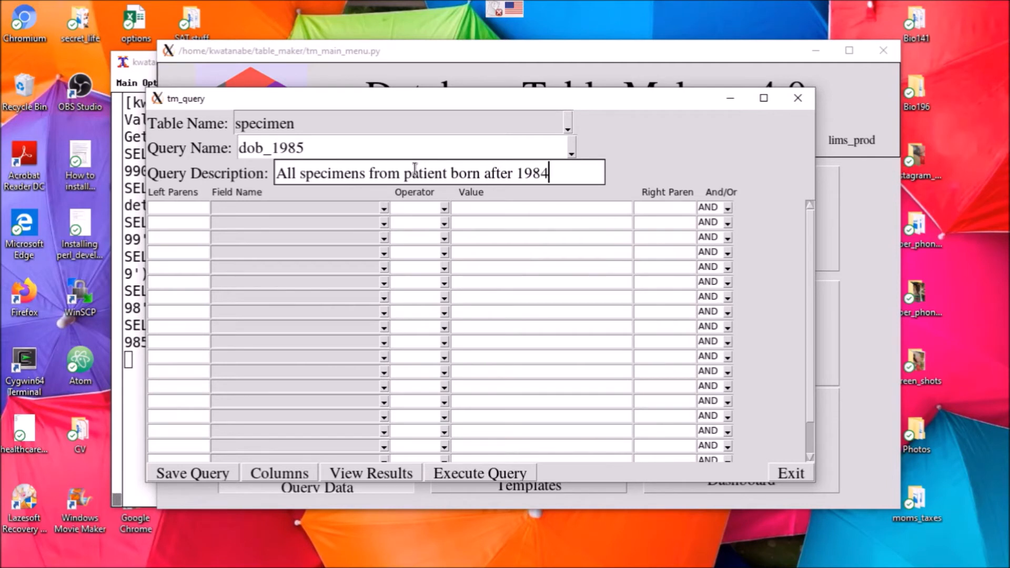
{"action": "key", "text": "BackSpace"}
{"action": "type", "text": "5"}
- Set the first condition to patient.Date of Birth >= 1985-01-01
{"action": "left_click", "coordinate": [383, 209]}
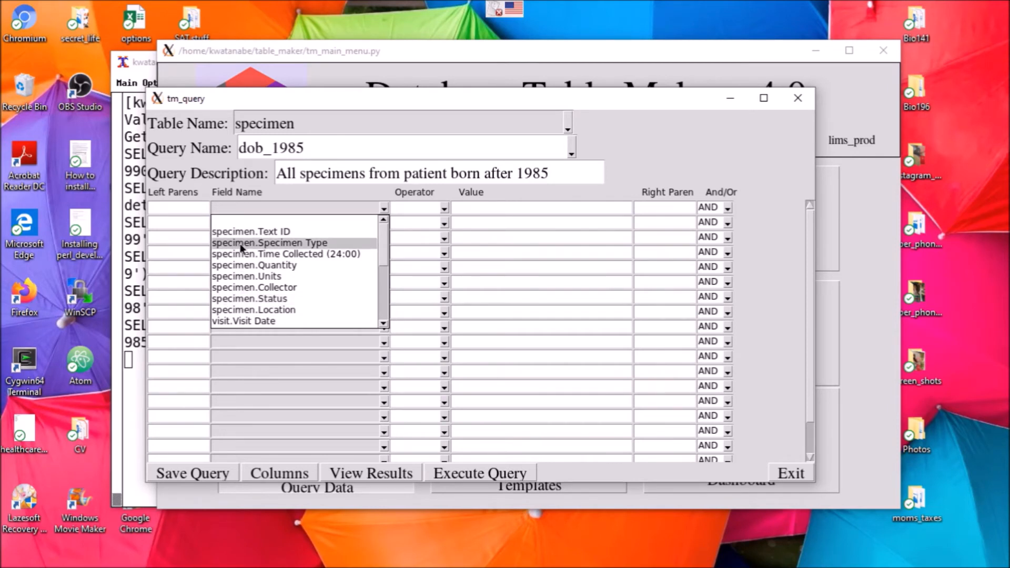
{"action": "scroll", "coordinate": [248, 261], "scroll_direction": "down", "scroll_amount": 1}
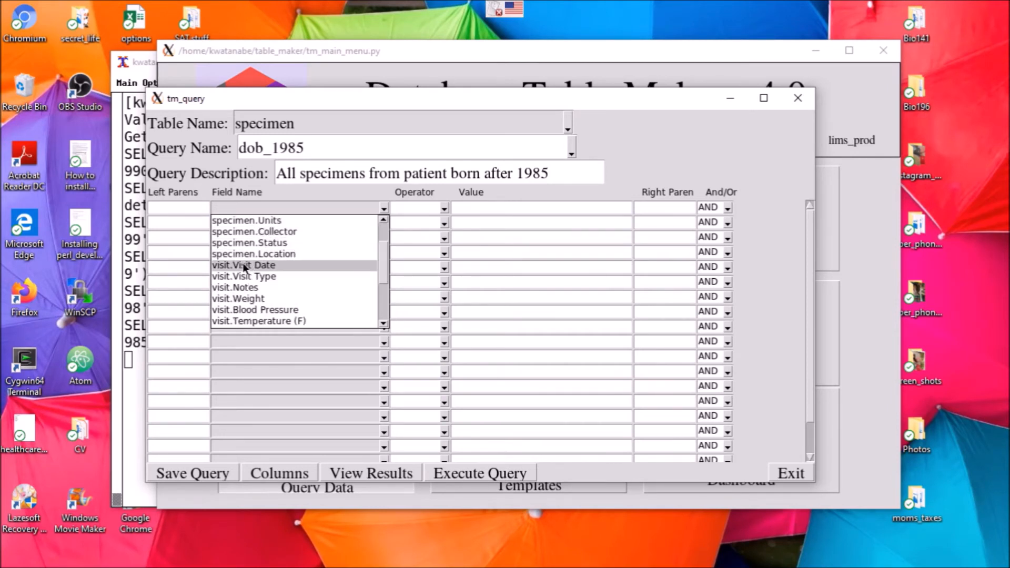
{"action": "scroll", "coordinate": [246, 302], "scroll_direction": "up", "scroll_amount": 2}
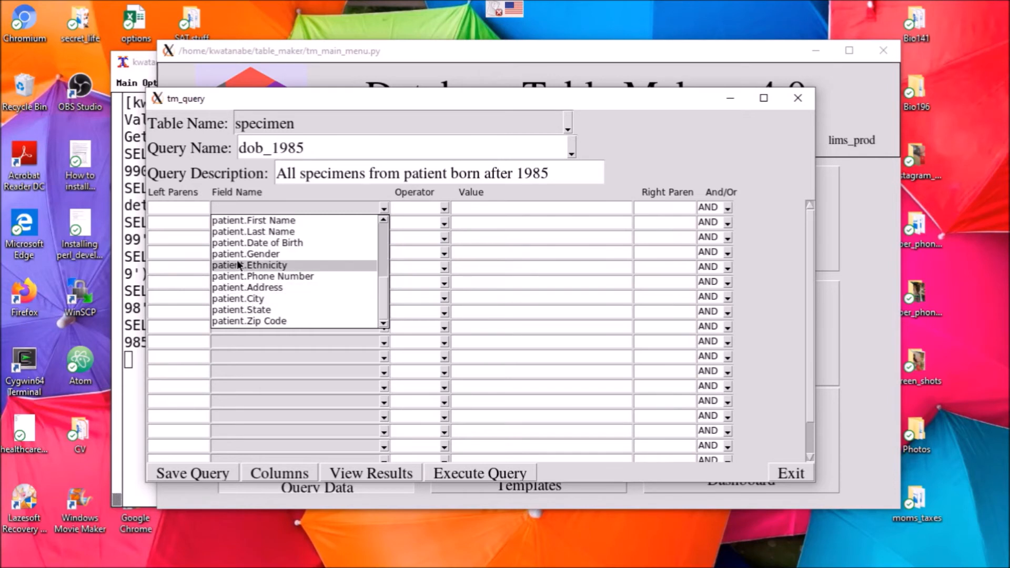
{"action": "scroll", "coordinate": [234, 305], "scroll_direction": "up", "scroll_amount": 1}
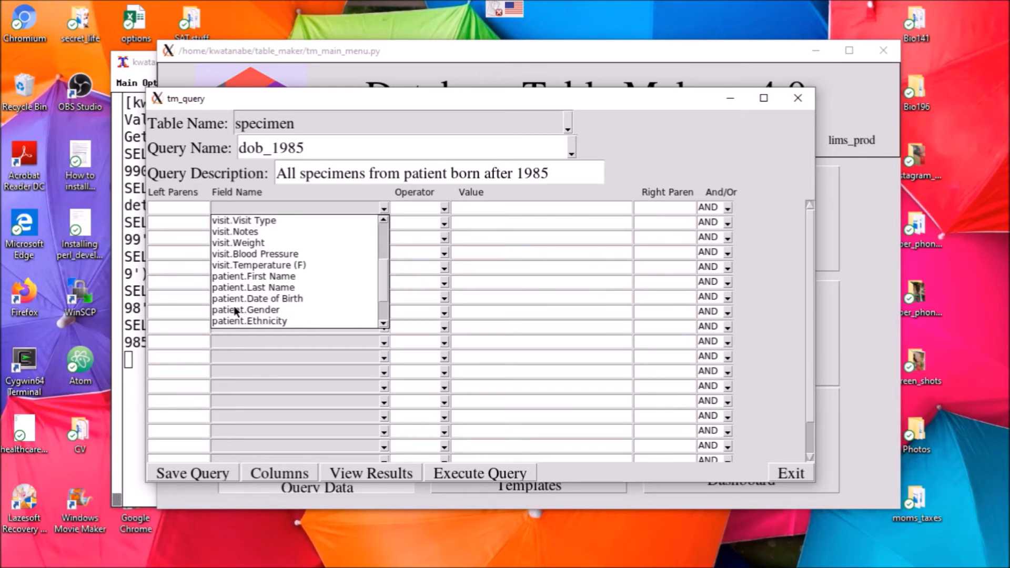
{"action": "left_click", "coordinate": [233, 298]}
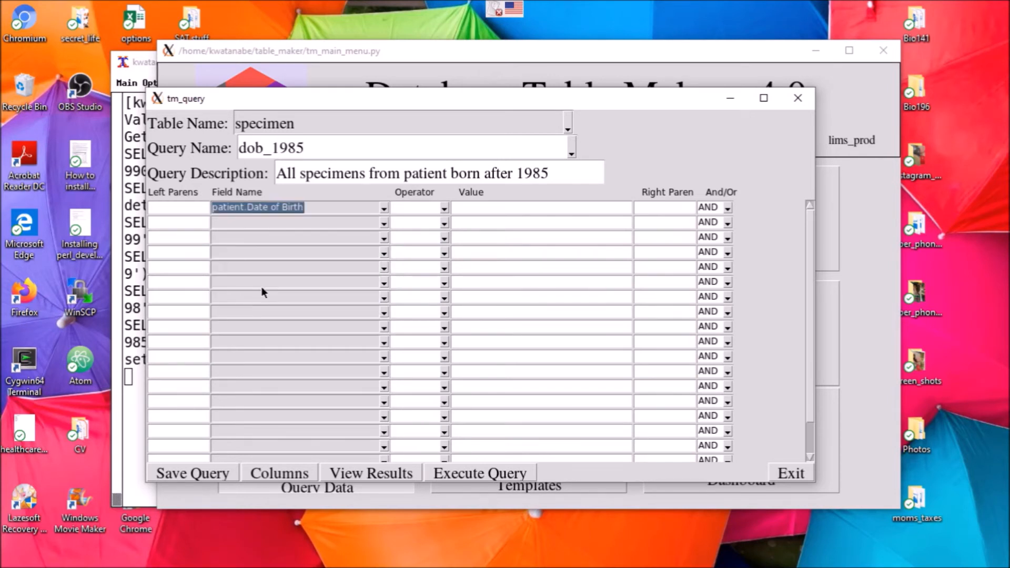
{"action": "left_click", "coordinate": [443, 208]}
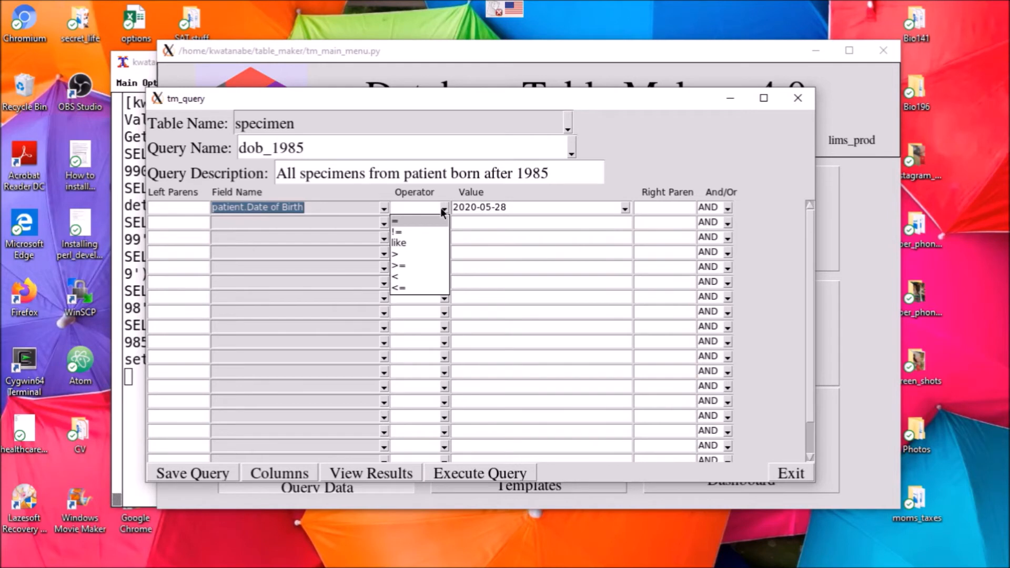
{"action": "left_click", "coordinate": [408, 265]}
{"action": "key", "text": "Tab"}
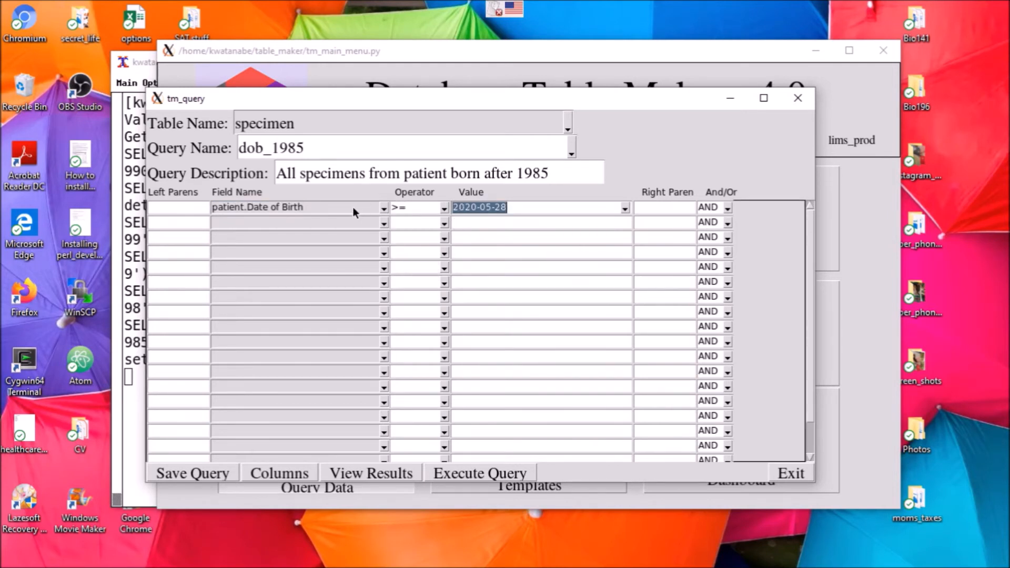
{"action": "type", "text": "1985-01-01"}
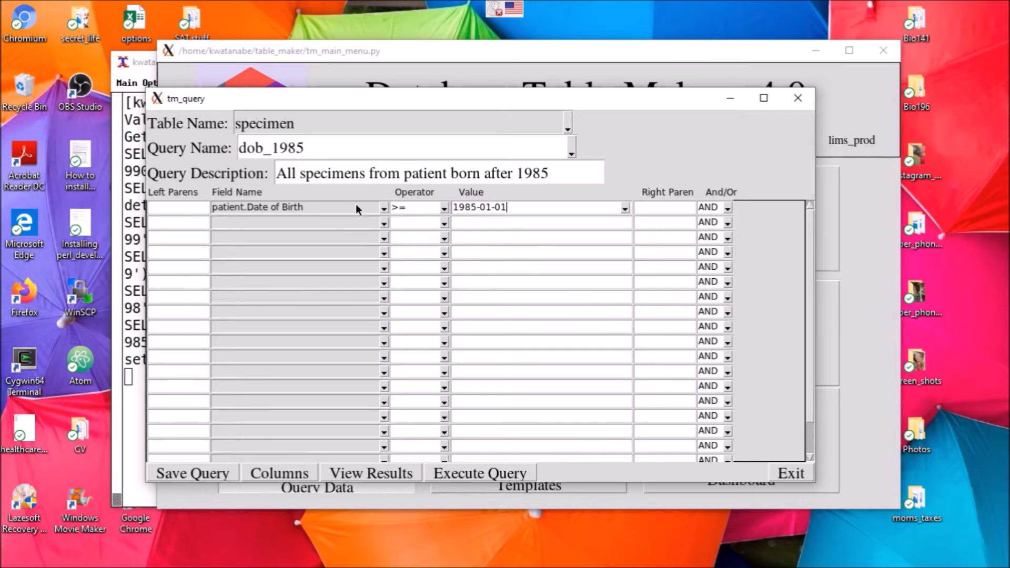
- Add conditions specimen.Specimen Type = Blood and specimen.Specimen Type = Urine in rows 2 and 3
{"action": "left_click", "coordinate": [384, 223]}
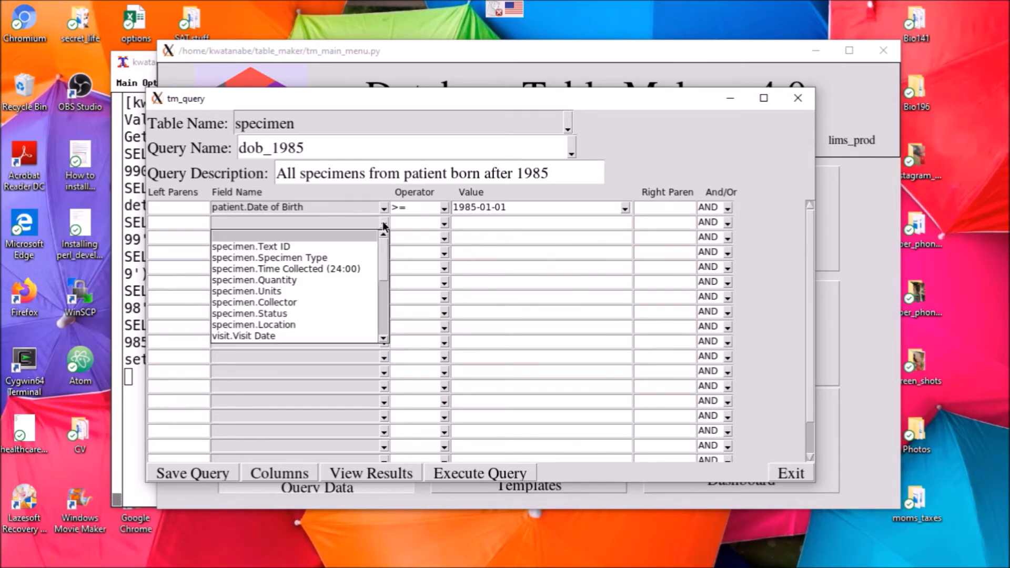
{"action": "left_click", "coordinate": [305, 257]}
{"action": "left_click", "coordinate": [443, 223]}
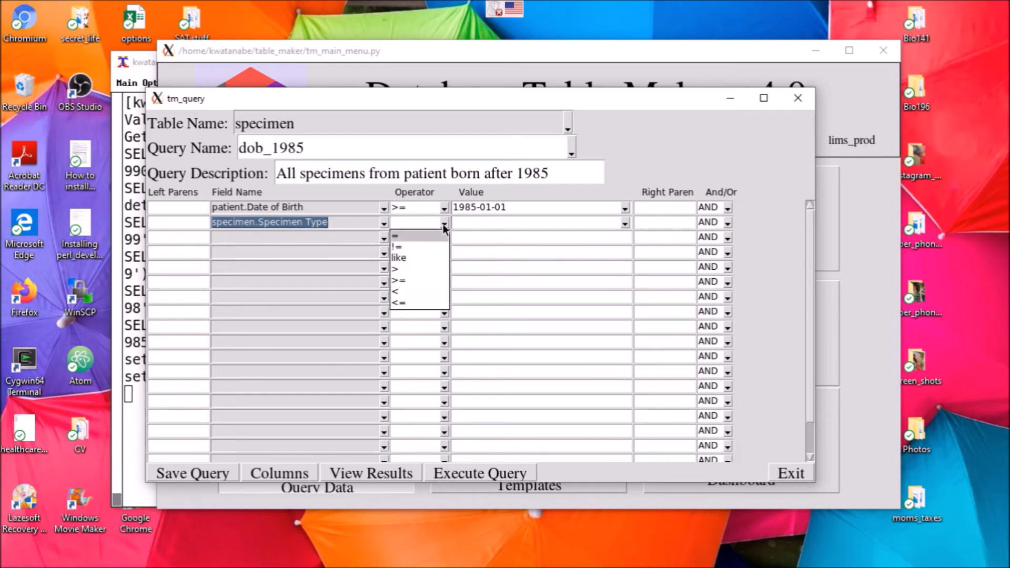
{"action": "left_click", "coordinate": [416, 235]}
{"action": "left_click", "coordinate": [625, 223]}
{"action": "left_click", "coordinate": [522, 235]}
{"action": "left_click", "coordinate": [384, 238]}
{"action": "left_click", "coordinate": [295, 274]}
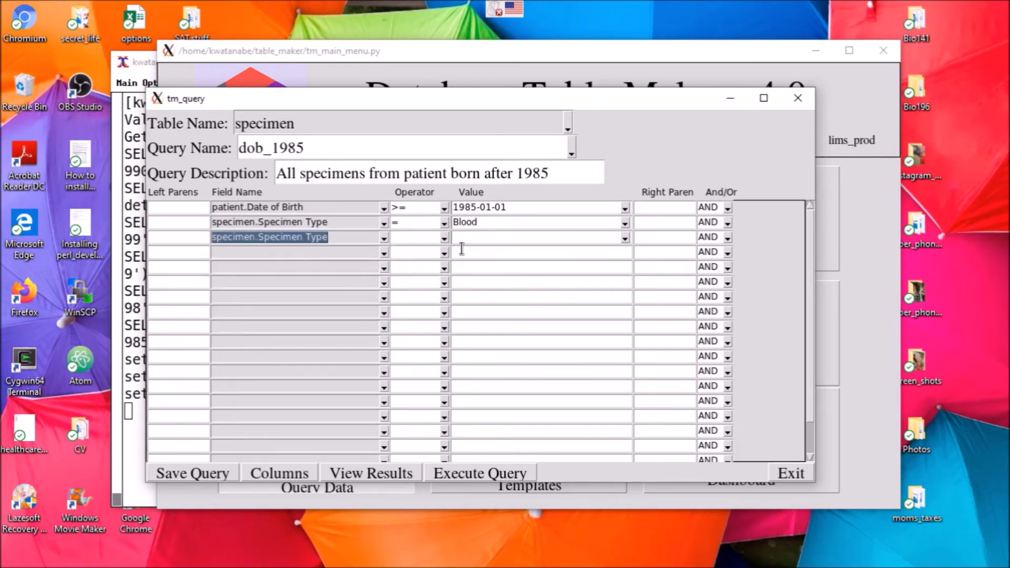
{"action": "left_click", "coordinate": [443, 240]}
{"action": "left_click", "coordinate": [415, 250]}
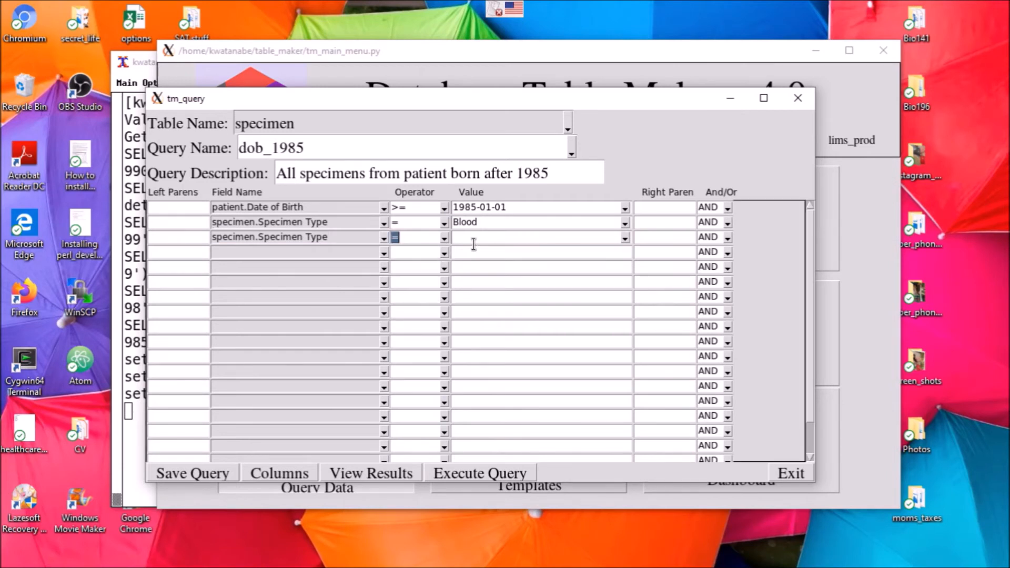
{"action": "left_click", "coordinate": [626, 239]}
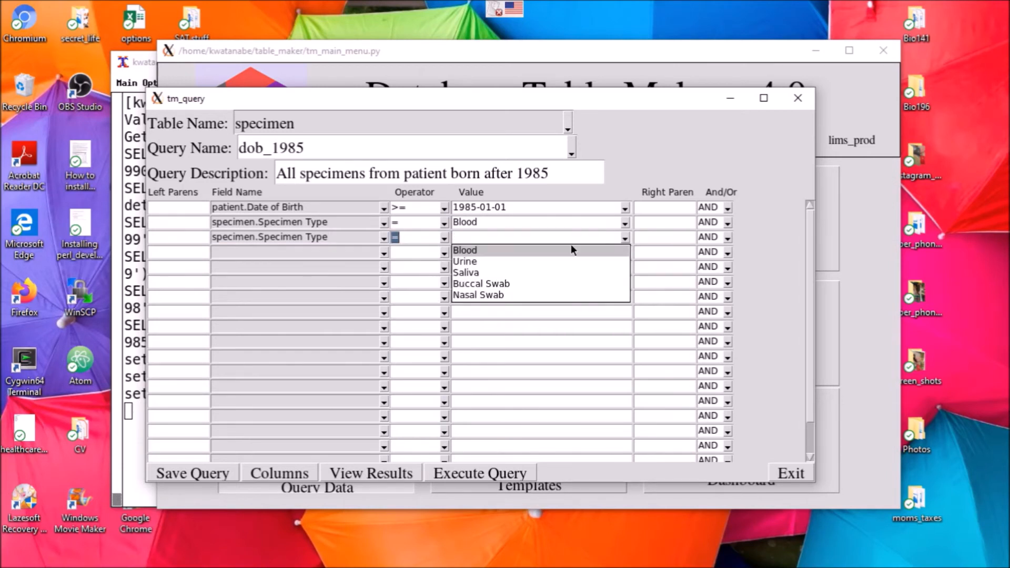
{"action": "left_click", "coordinate": [506, 260]}
- Set the fourth condition to specimen.Specimen Type = Nasal Swab
{"action": "left_click", "coordinate": [384, 253]}
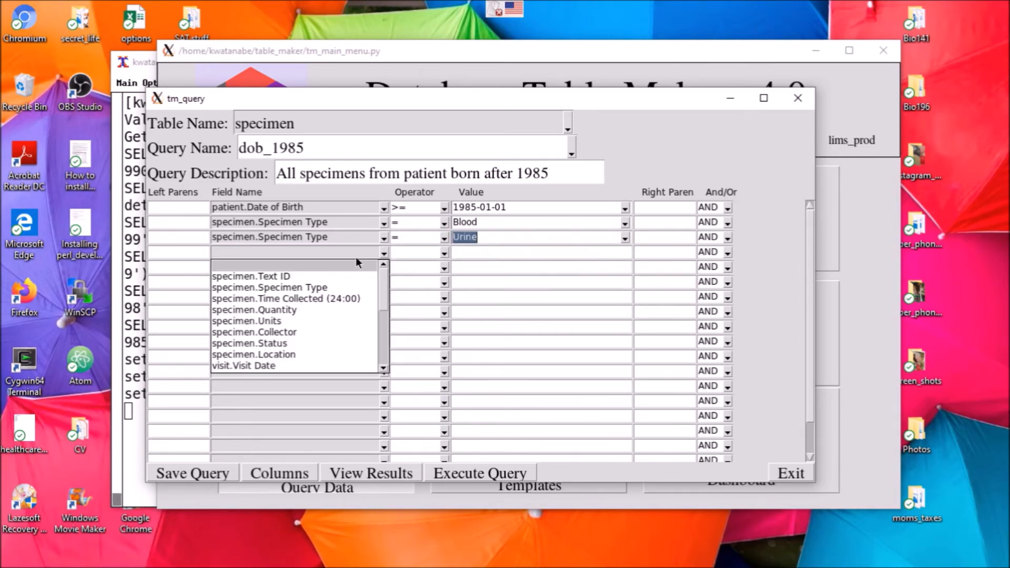
{"action": "left_click", "coordinate": [301, 276]}
{"action": "left_click", "coordinate": [443, 252]}
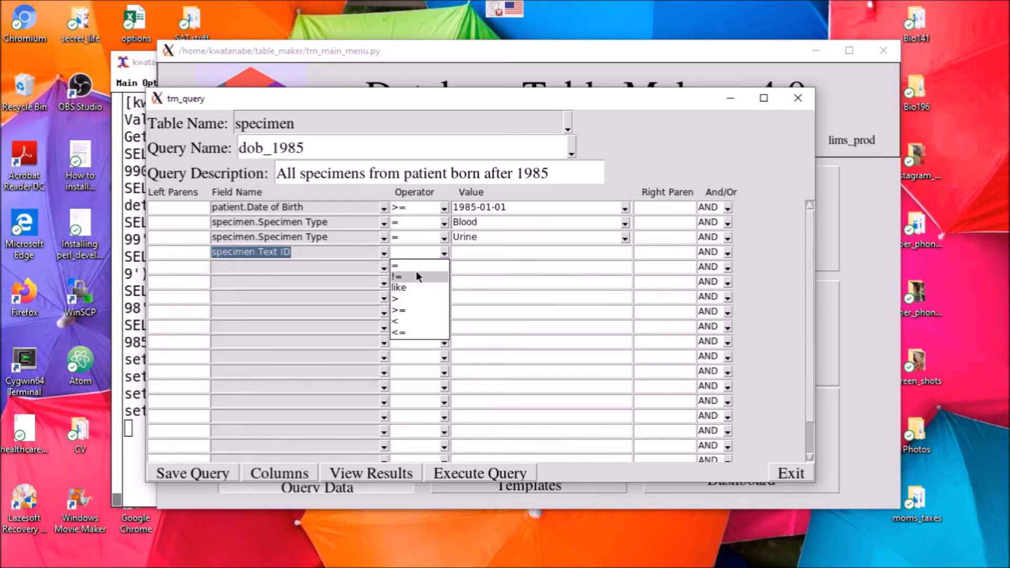
{"action": "left_click", "coordinate": [415, 266]}
{"action": "left_click", "coordinate": [627, 253]}
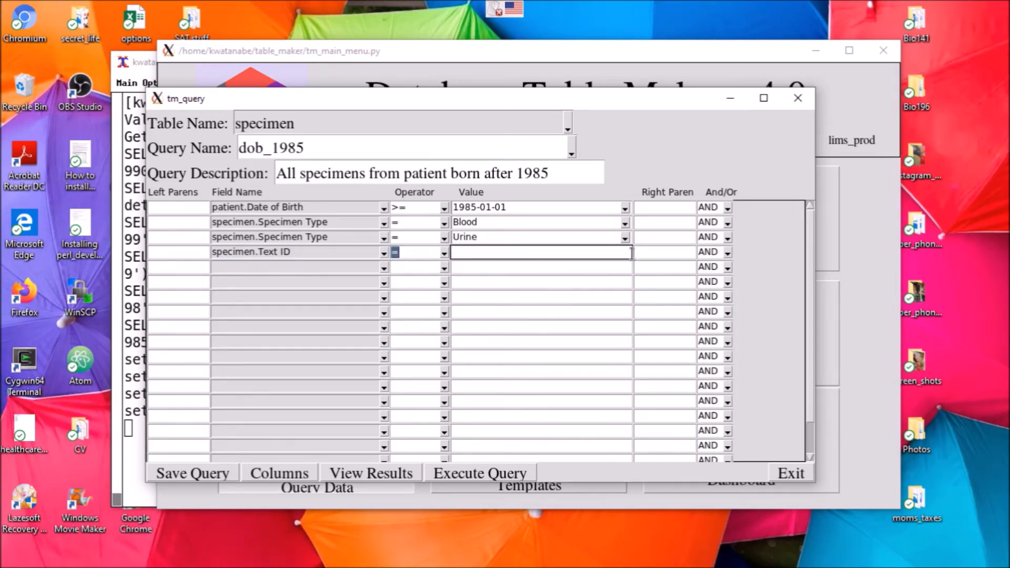
{"action": "left_click", "coordinate": [384, 257]}
{"action": "left_click", "coordinate": [346, 282]}
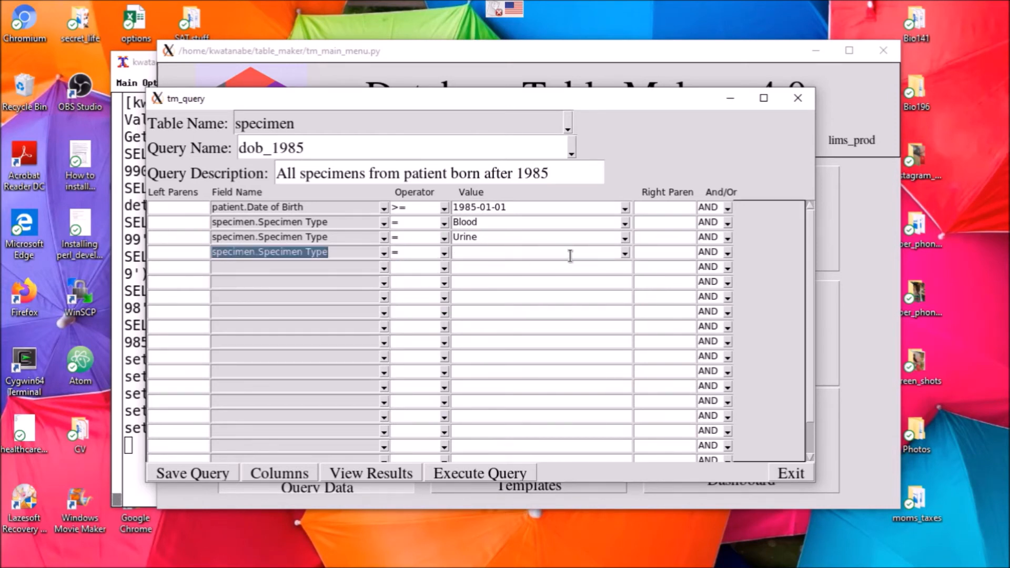
{"action": "left_click", "coordinate": [625, 254]}
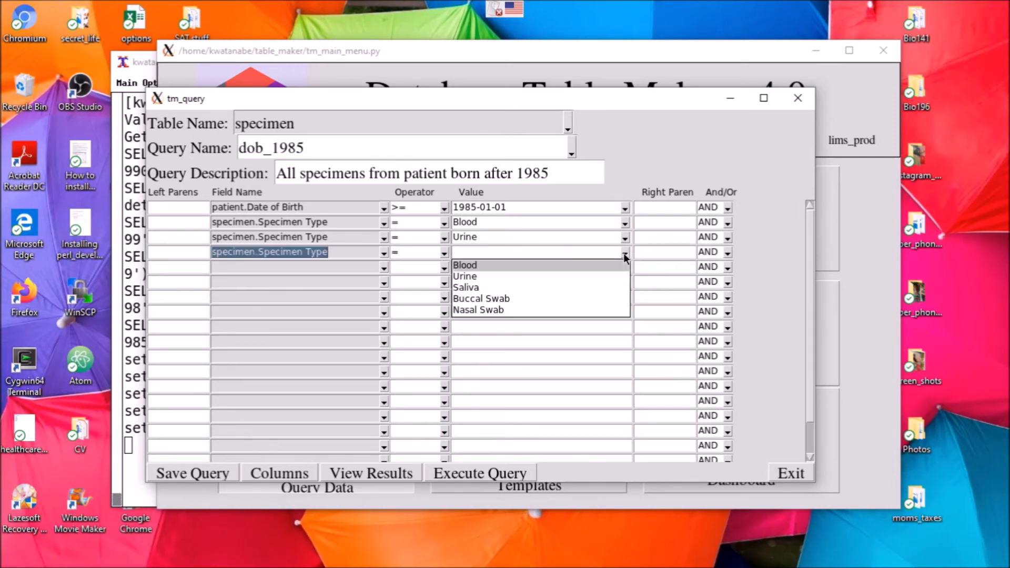
{"action": "left_click", "coordinate": [488, 308]}
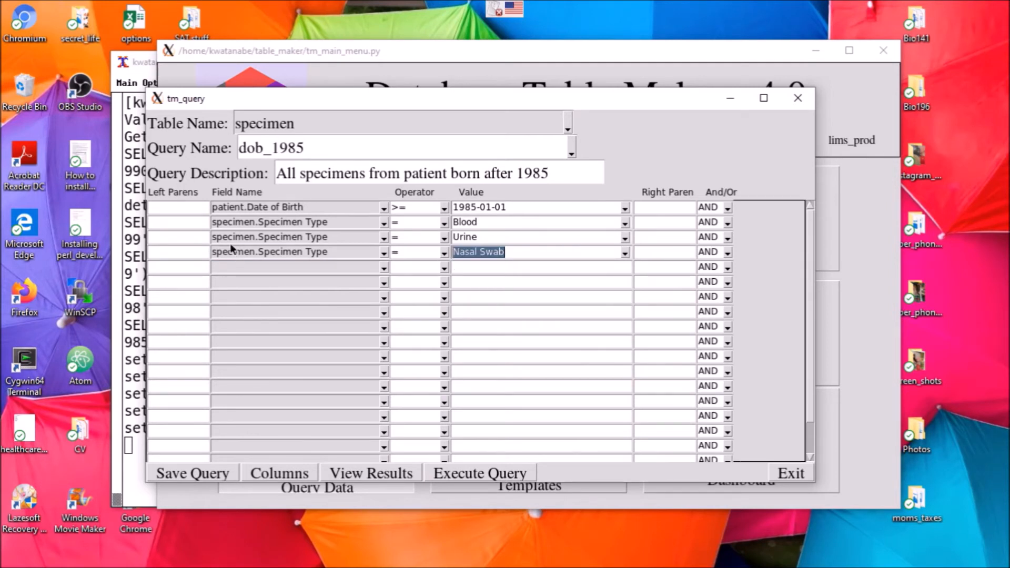
- Wrap the three specimen type conditions in brackets and join them with OR
{"action": "left_click", "coordinate": [190, 221]}
{"action": "type", "text": "("}
{"action": "left_click", "coordinate": [652, 252]}
{"action": "type", "text": ")"}
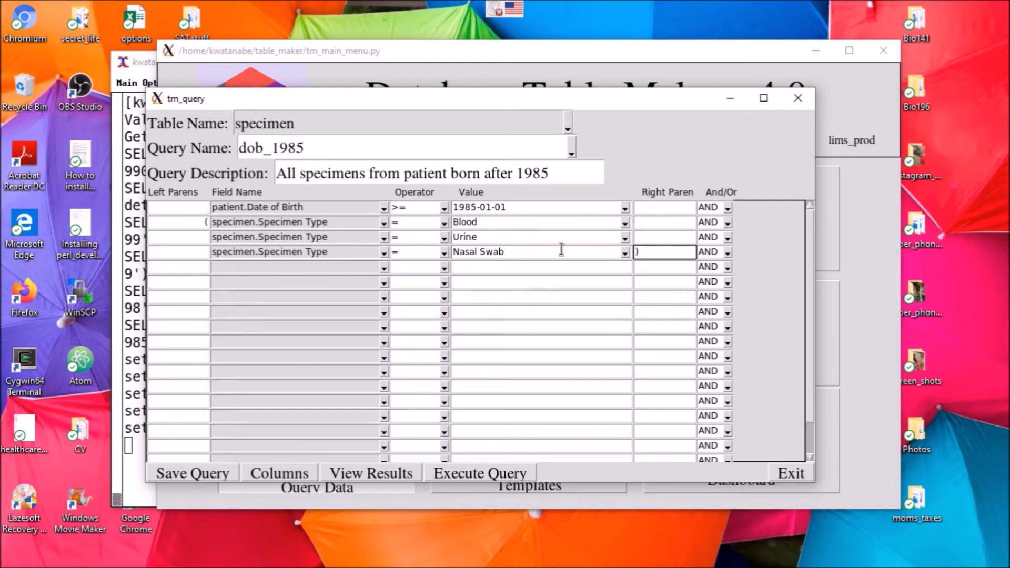
{"action": "left_click", "coordinate": [728, 223]}
{"action": "left_click", "coordinate": [723, 247]}
{"action": "left_click", "coordinate": [728, 238]}
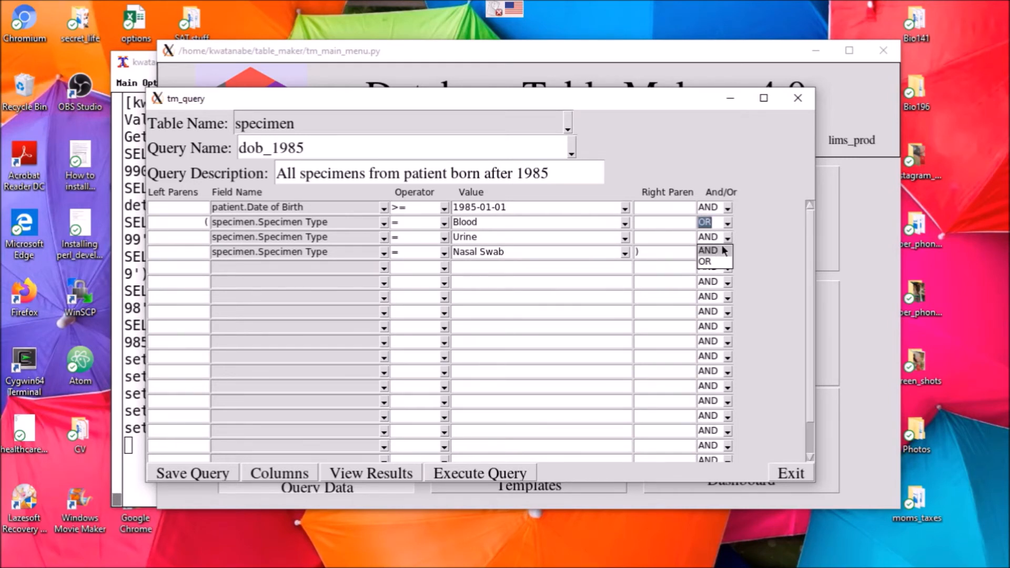
{"action": "left_click", "coordinate": [716, 261]}
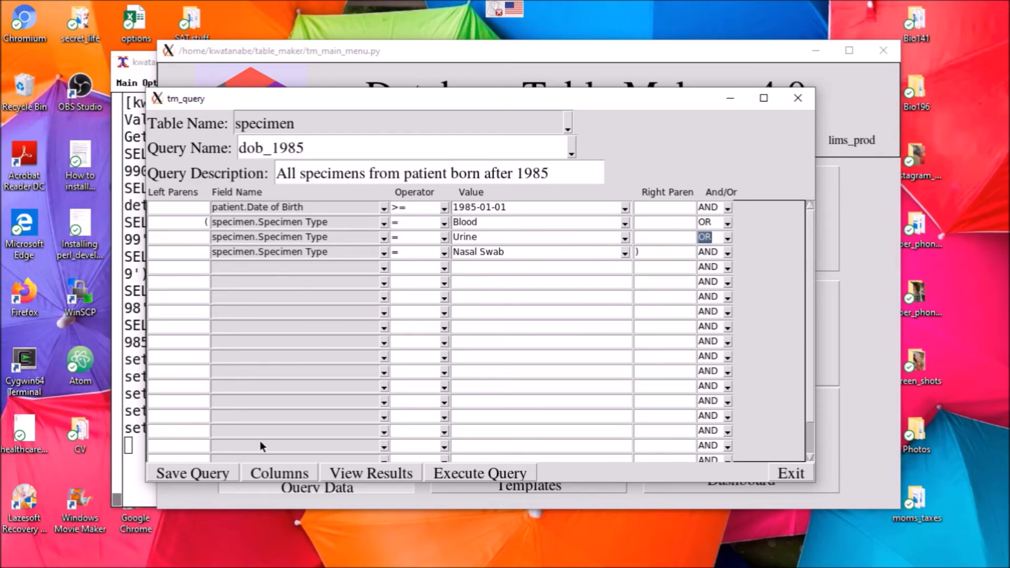
- Add Specimen Type and Quantity as output columns, then load every specimen, visit and patient field
{"action": "left_click", "coordinate": [266, 475]}
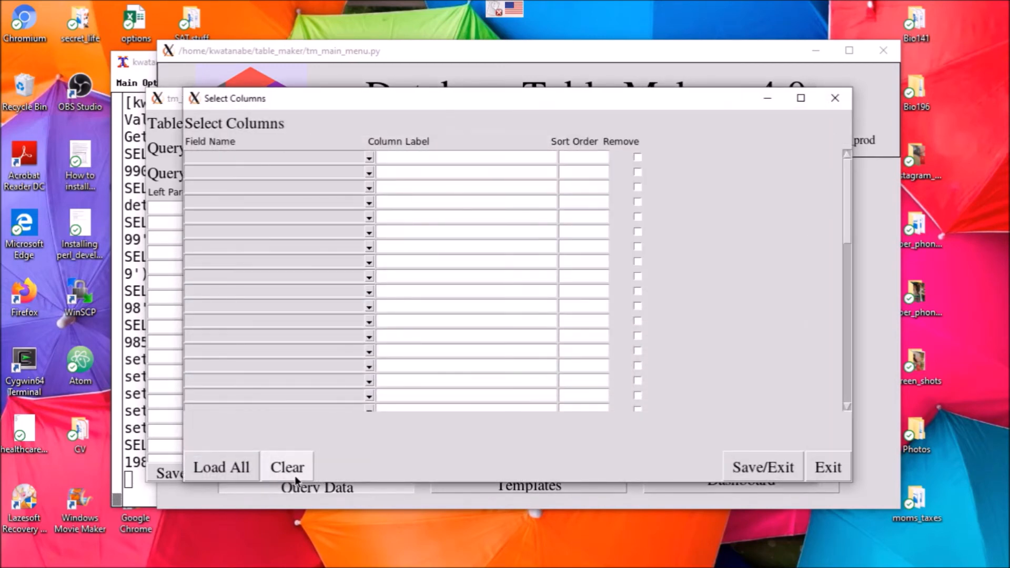
{"action": "left_click", "coordinate": [369, 157]}
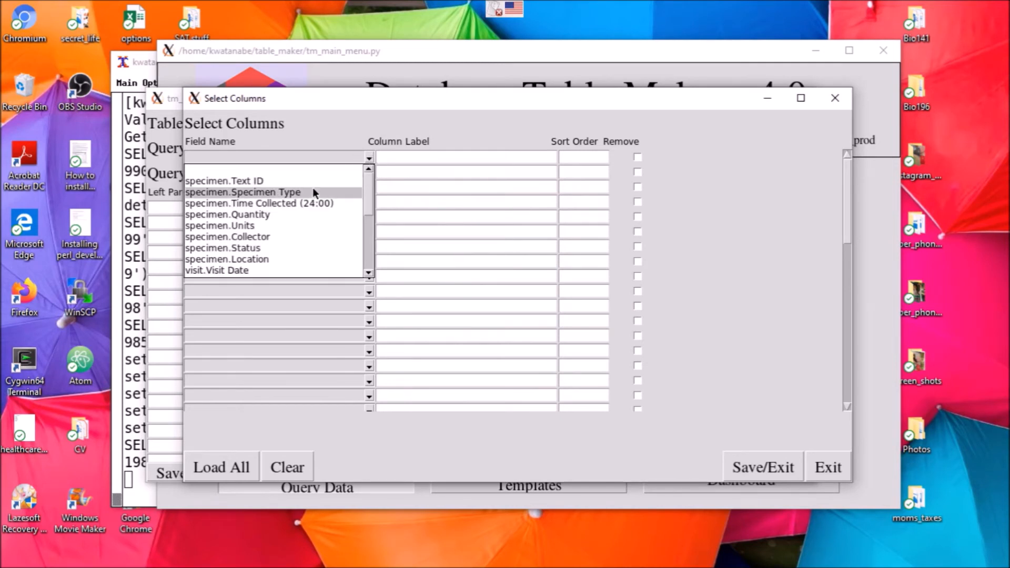
{"action": "left_click", "coordinate": [314, 192]}
{"action": "left_click", "coordinate": [370, 172]}
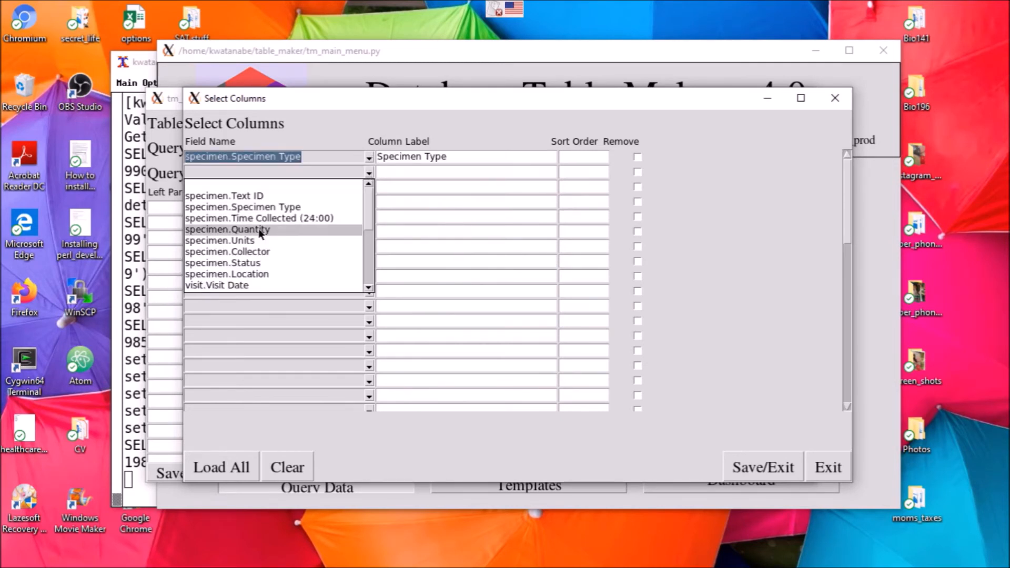
{"action": "left_click", "coordinate": [258, 228]}
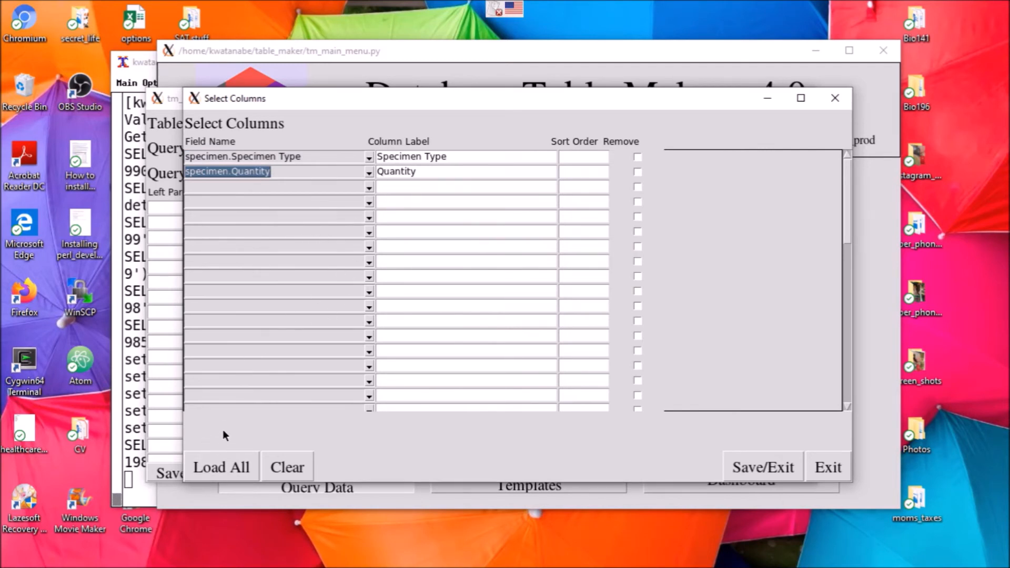
{"action": "left_click", "coordinate": [231, 466]}
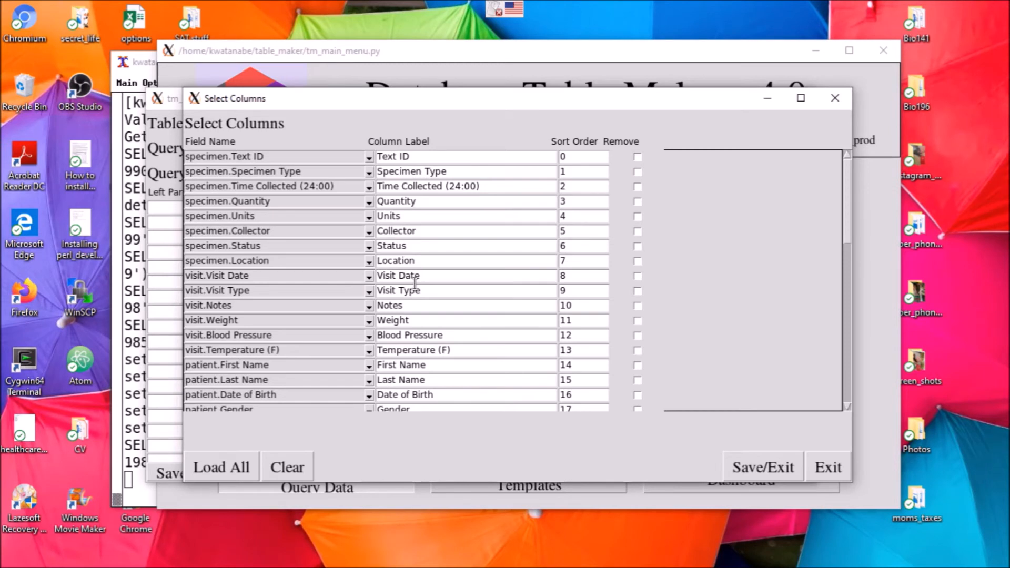
- Give First Name, Last Name, Date of Birth, Gender and Ethnicity sort orders 1 to 5
{"action": "left_click_drag", "start_coordinate": [844, 216], "coordinate": [847, 256]}
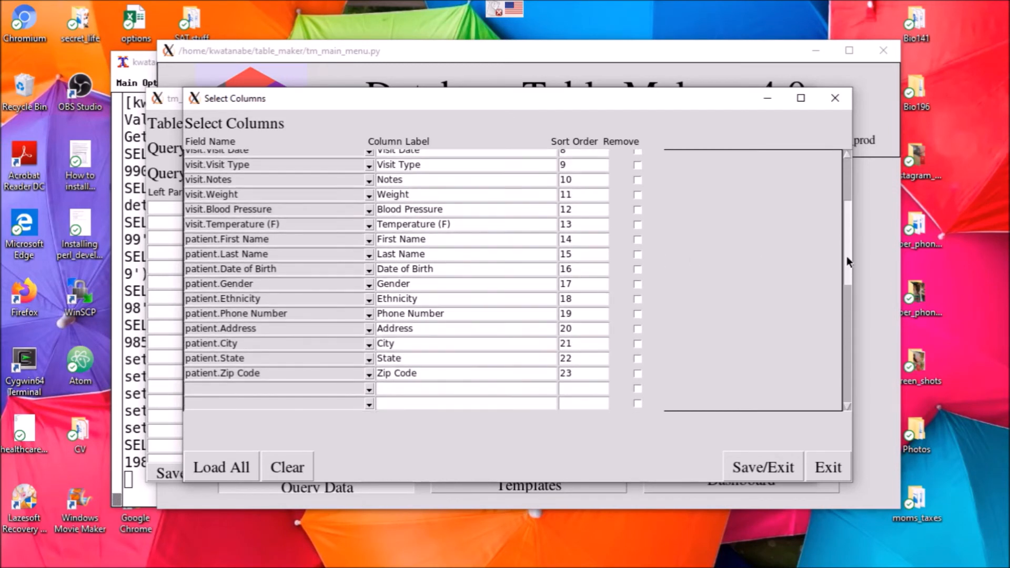
{"action": "double_click", "coordinate": [578, 240]}
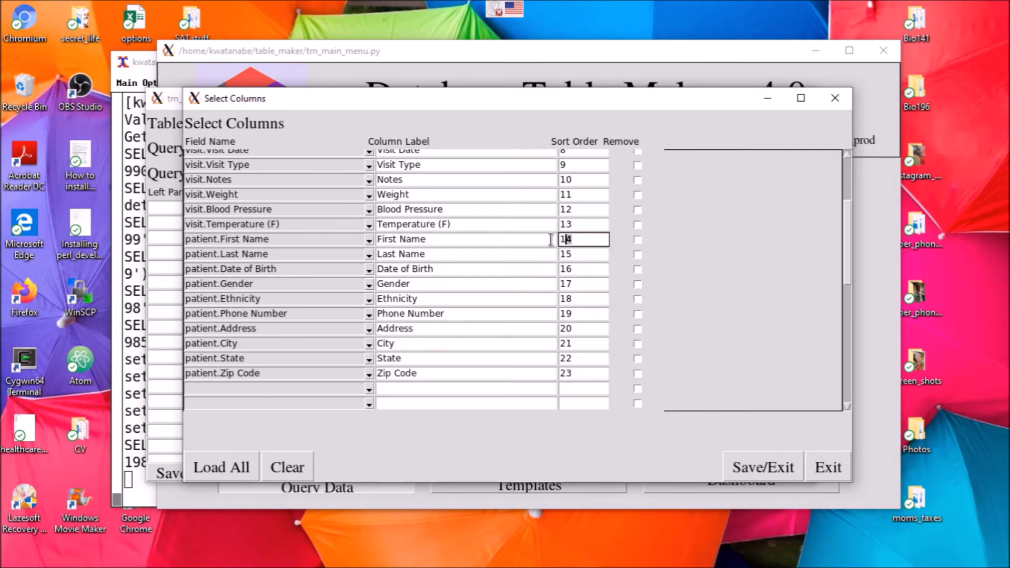
{"action": "type", "text": "1"}
{"action": "double_click", "coordinate": [585, 254]}
{"action": "type", "text": "2"}
{"action": "double_click", "coordinate": [579, 269]}
{"action": "type", "text": "3"}
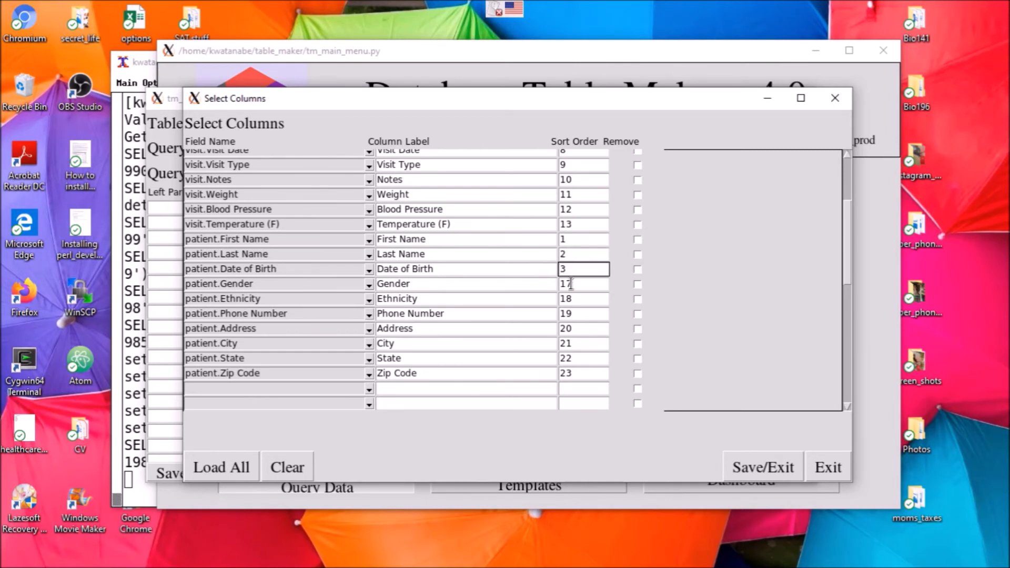
{"action": "double_click", "coordinate": [580, 285]}
{"action": "type", "text": "4"}
{"action": "double_click", "coordinate": [578, 298]}
{"action": "type", "text": "5"}
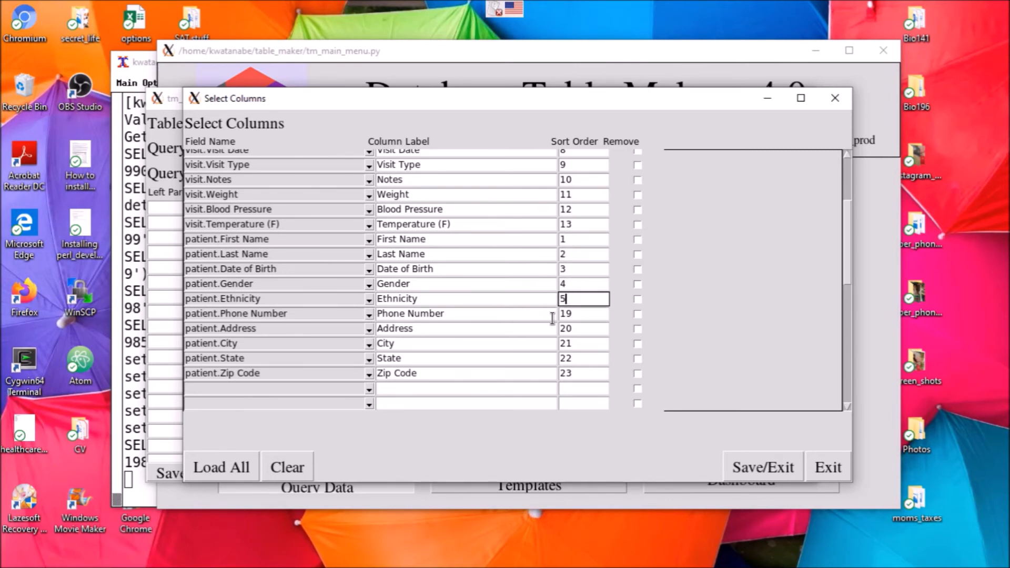
- Mark Phone Number, Address, State, Zip Code, Notes and Weight columns for removal
{"action": "left_click", "coordinate": [635, 314]}
{"action": "left_click", "coordinate": [635, 329]}
{"action": "left_click", "coordinate": [636, 360]}
{"action": "left_click", "coordinate": [637, 375]}
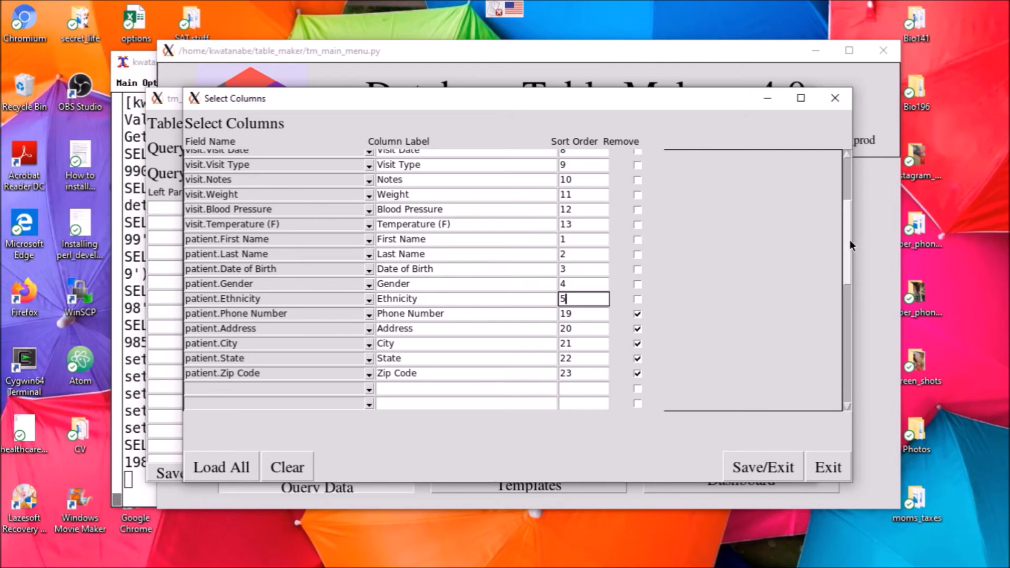
{"action": "left_click_drag", "start_coordinate": [850, 240], "coordinate": [846, 216]}
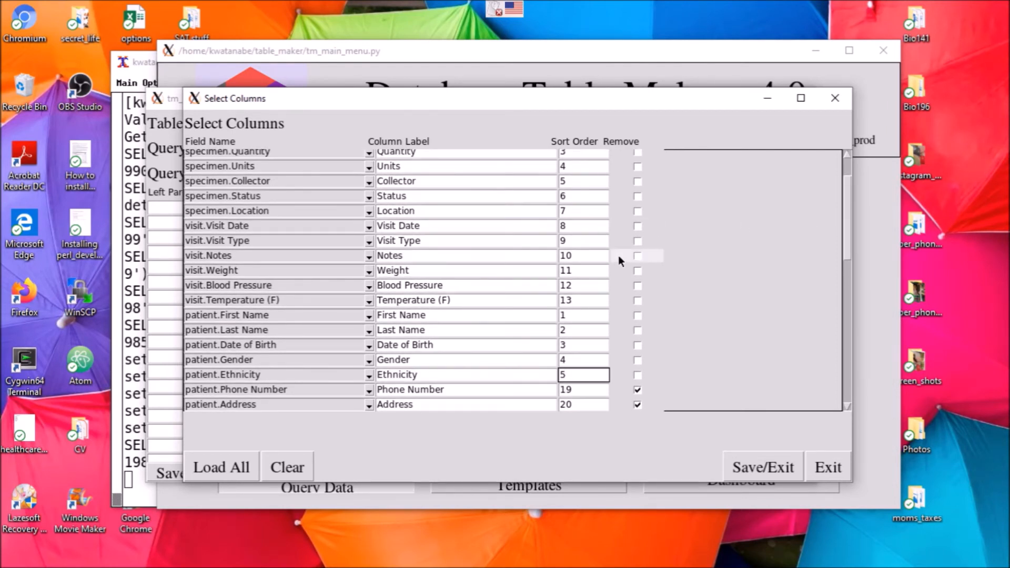
{"action": "left_click", "coordinate": [638, 256]}
{"action": "left_click", "coordinate": [638, 271]}
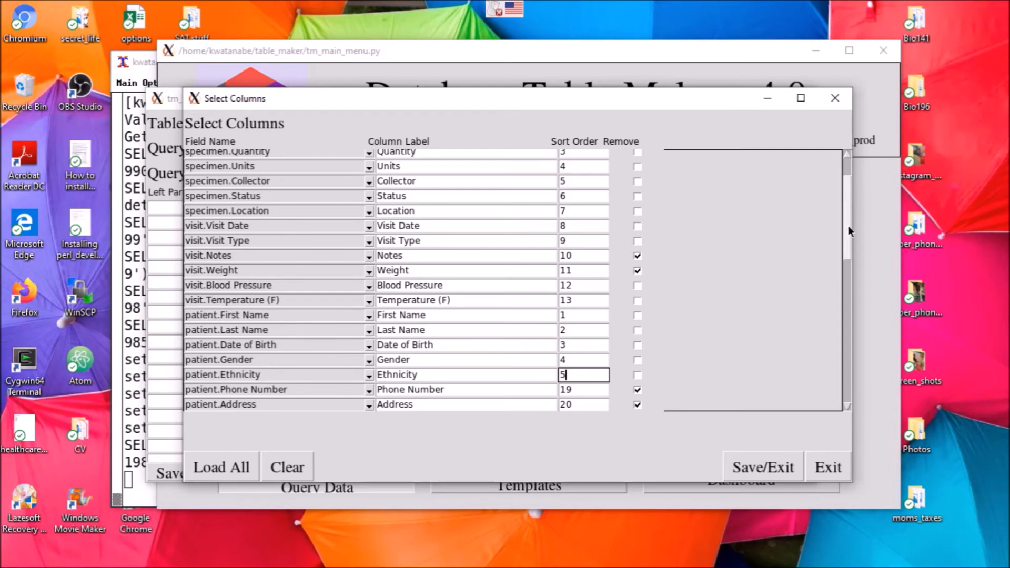
{"action": "left_click_drag", "start_coordinate": [848, 226], "coordinate": [845, 196]}
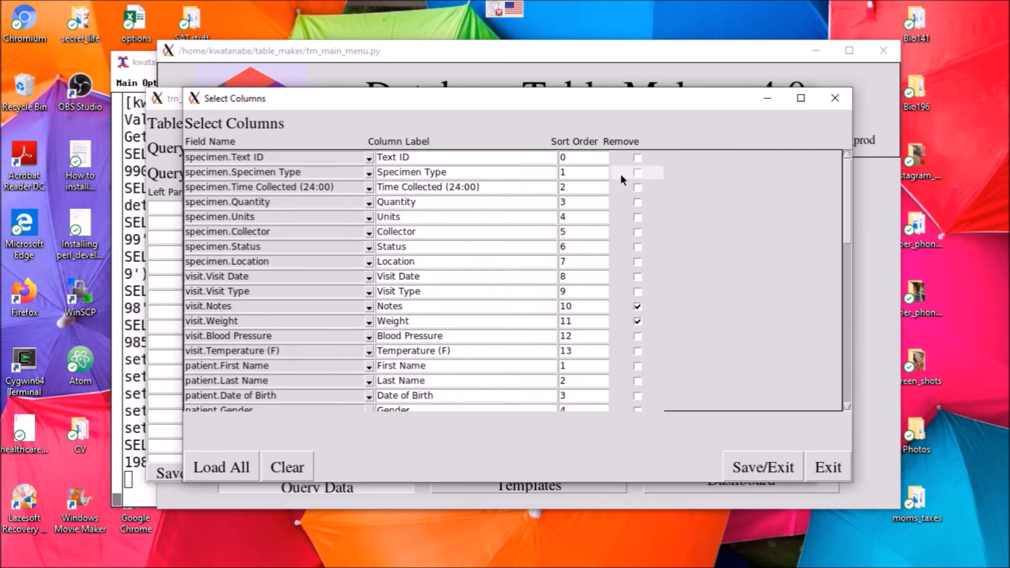
- Renumber the Text ID, Specimen Type, Time Collected and Quantity sort orders starting at 14
{"action": "left_click", "coordinate": [570, 157]}
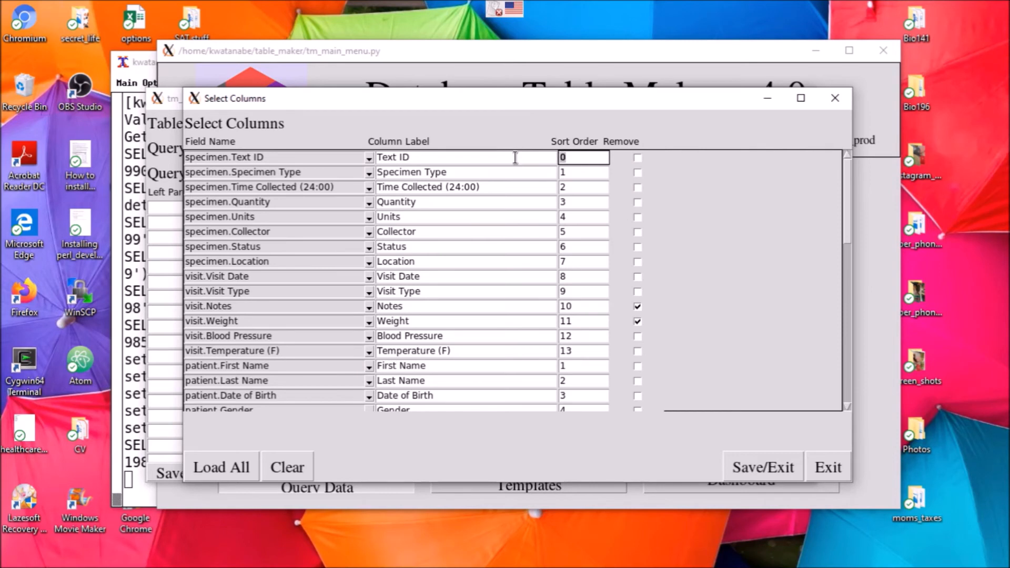
{"action": "type", "text": "14"}
{"action": "left_click", "coordinate": [577, 174]}
{"action": "type", "text": "15"}
{"action": "key", "text": "Tab"}
{"action": "type", "text": "16"}
{"action": "key", "text": "Tab"}
{"action": "type", "text": "16"}
- Number Units, Collector and Status up to 19, remove Location, and save the columns
{"action": "key", "text": "Tab"}
{"action": "type", "text": "17"}
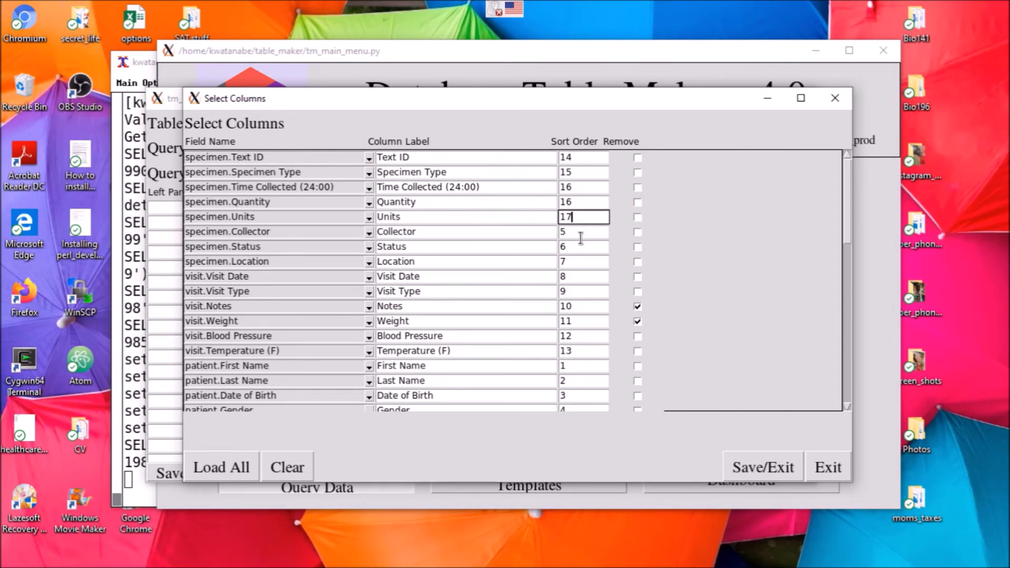
{"action": "key", "text": "Tab"}
{"action": "type", "text": "17"}
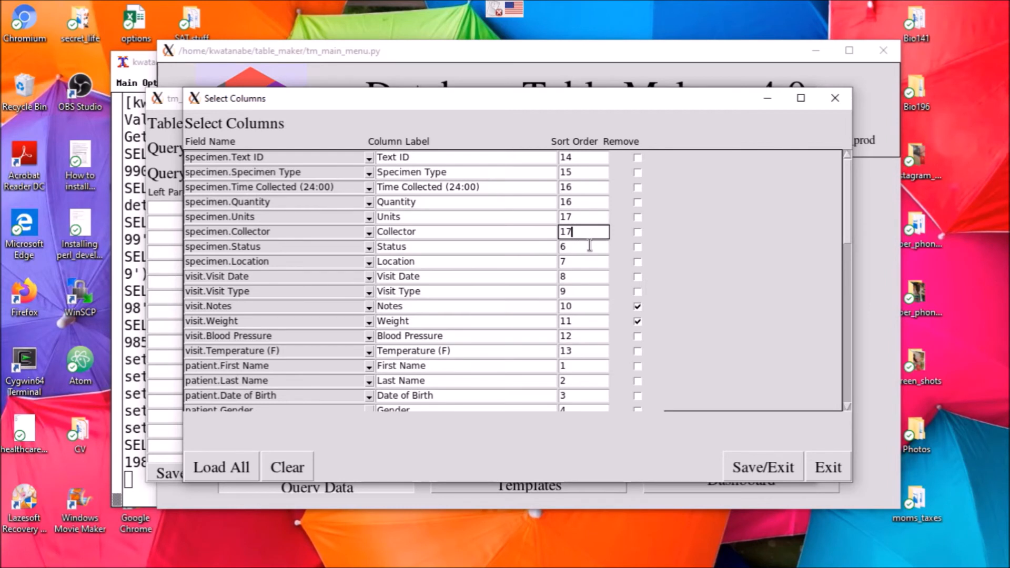
{"action": "type", "text": "8"}
{"action": "key", "text": "Tab"}
{"action": "type", "text": "19"}
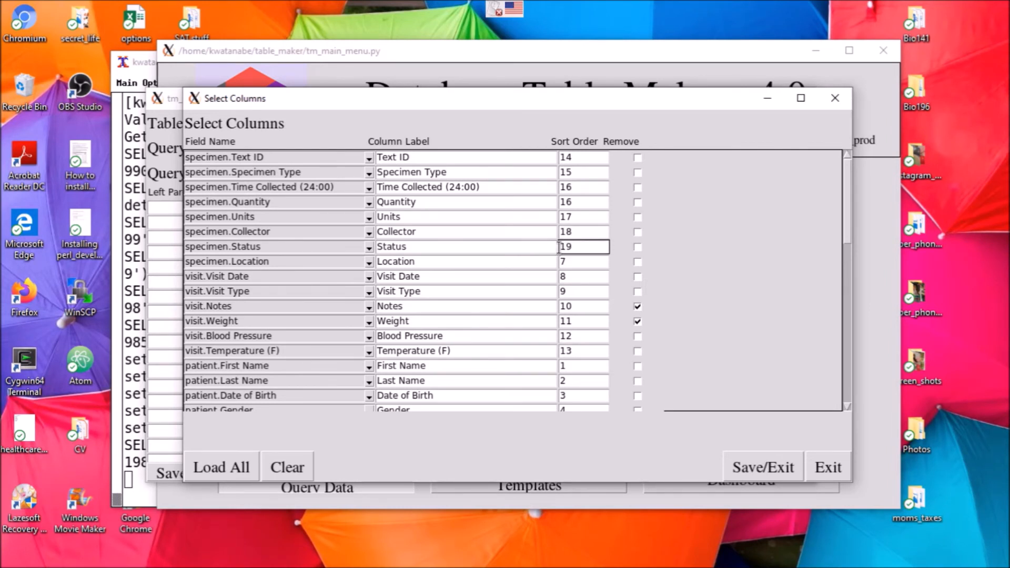
{"action": "left_click", "coordinate": [636, 261]}
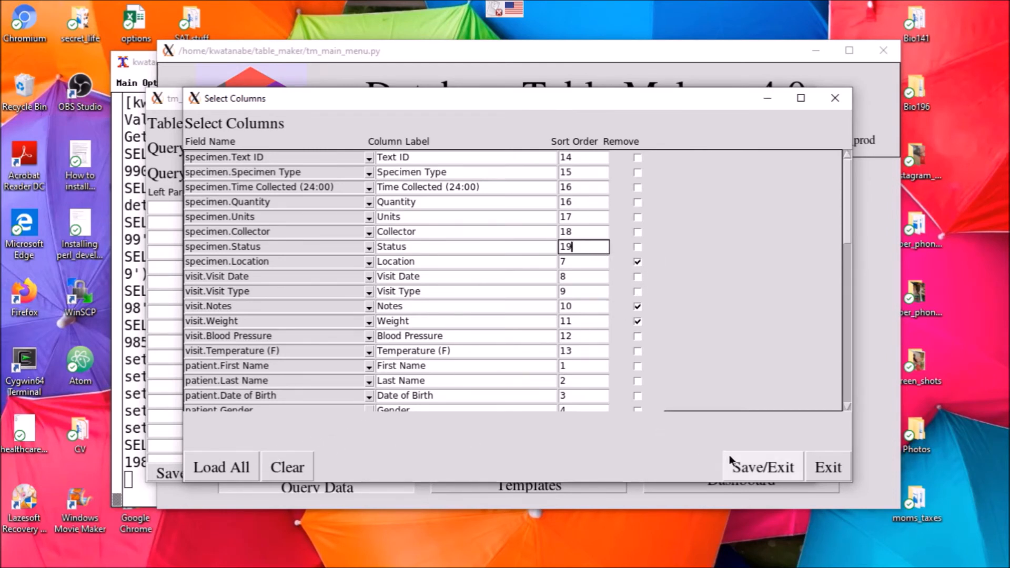
{"action": "left_click", "coordinate": [750, 467]}
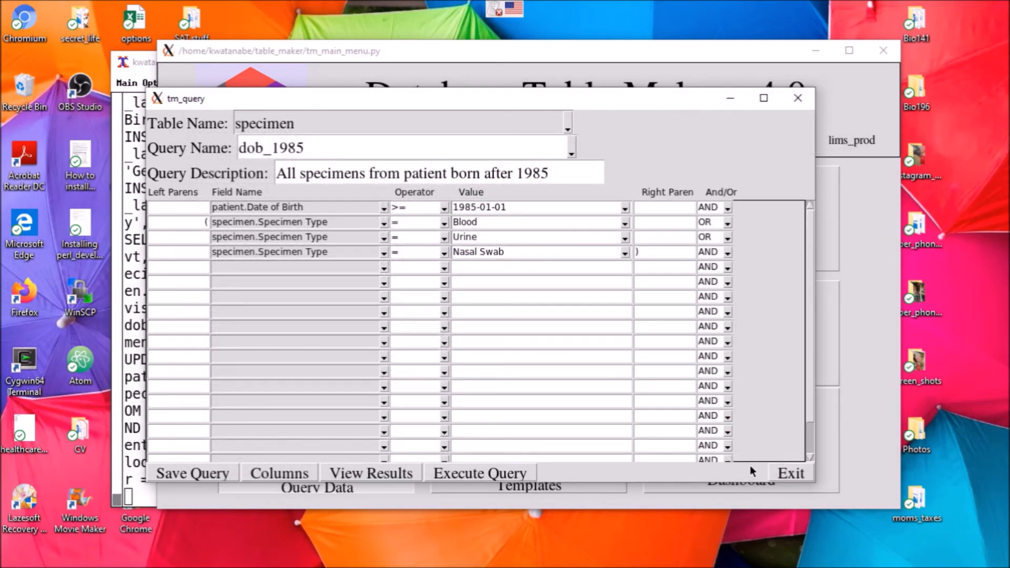
- Relabel the Temperature (F) output column to 'Temp.' and save the columns
{"action": "left_click", "coordinate": [458, 475]}
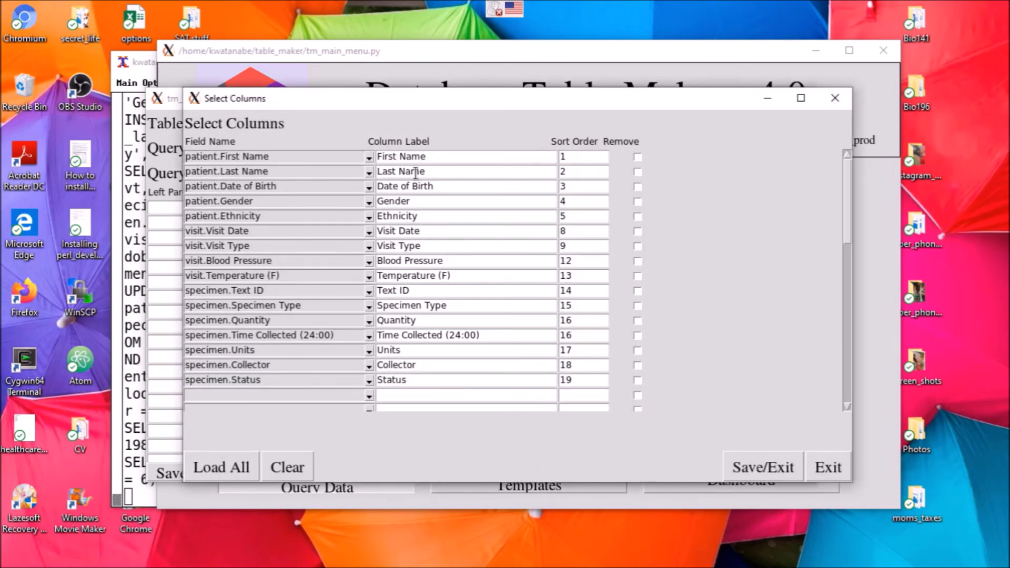
{"action": "left_click", "coordinate": [460, 274]}
{"action": "key", "text": "BackSpace"}
{"action": "key", "text": "BackSpace"}
{"action": "key", "text": "BackSpace"}
{"action": "key", "text": "BackSpace"}
{"action": "key", "text": "BackSpace"}
{"action": "key", "text": "BackSpace"}
{"action": "key", "text": "BackSpace"}
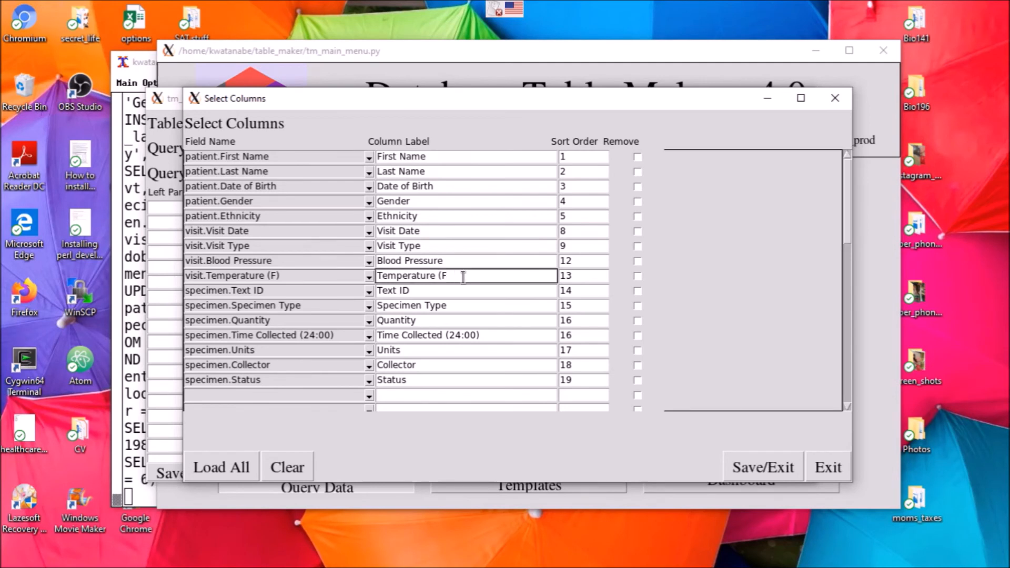
{"action": "key", "text": "BackSpace"}
{"action": "key", "text": "BackSpace"}
{"action": "key", "text": "BackSpace"}
{"action": "type", "text": "."}
{"action": "left_click", "coordinate": [746, 469]}
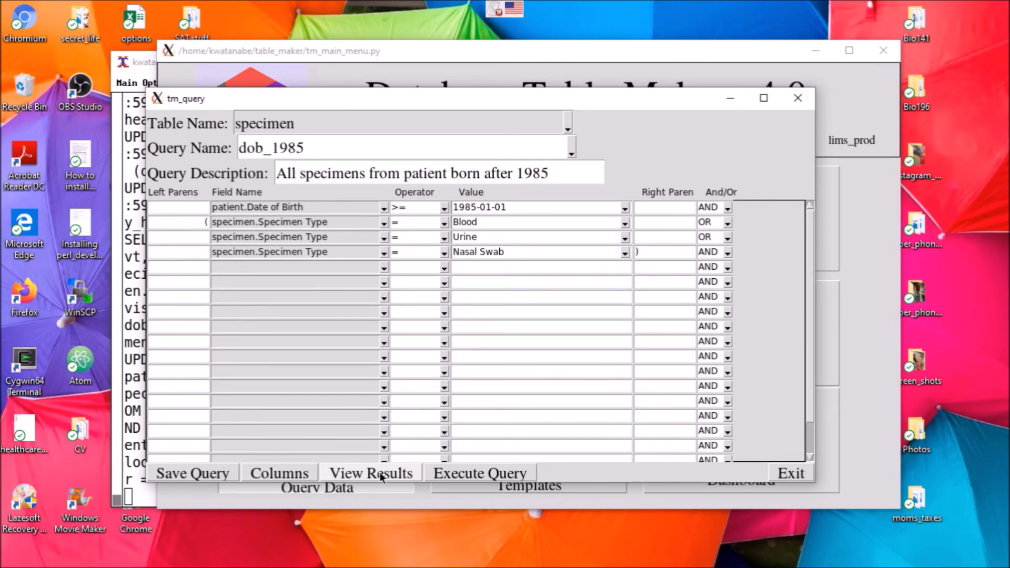
- Execute the dob_1985 query and view its results in a spreadsheet
{"action": "left_click", "coordinate": [466, 475]}
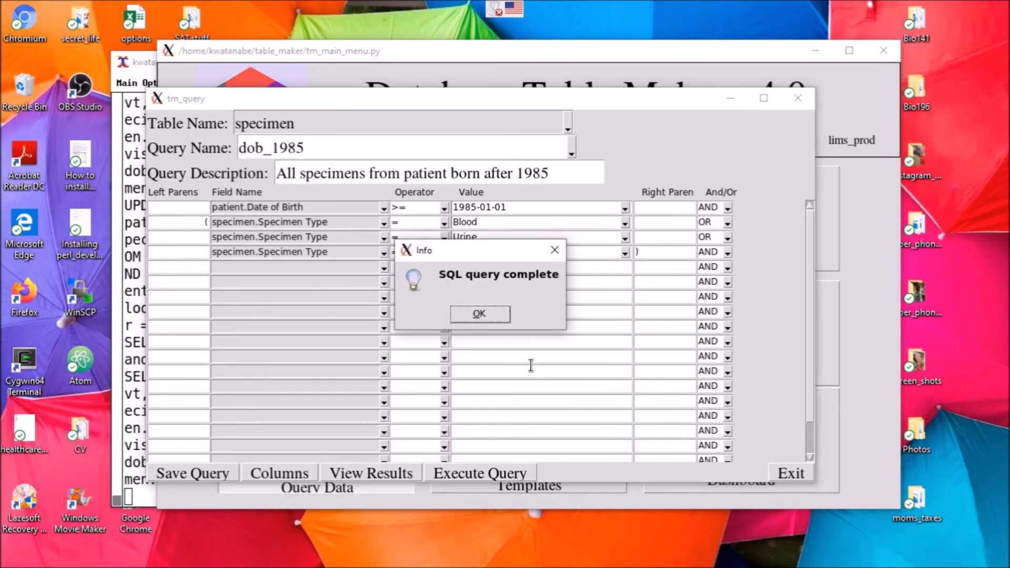
{"action": "left_click", "coordinate": [491, 312]}
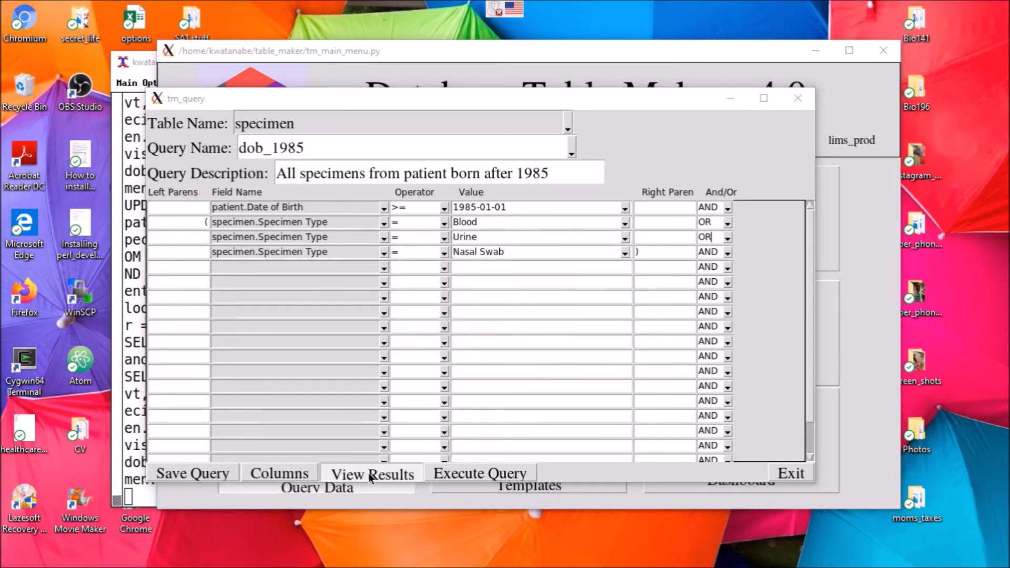
{"action": "left_click", "coordinate": [368, 473]}
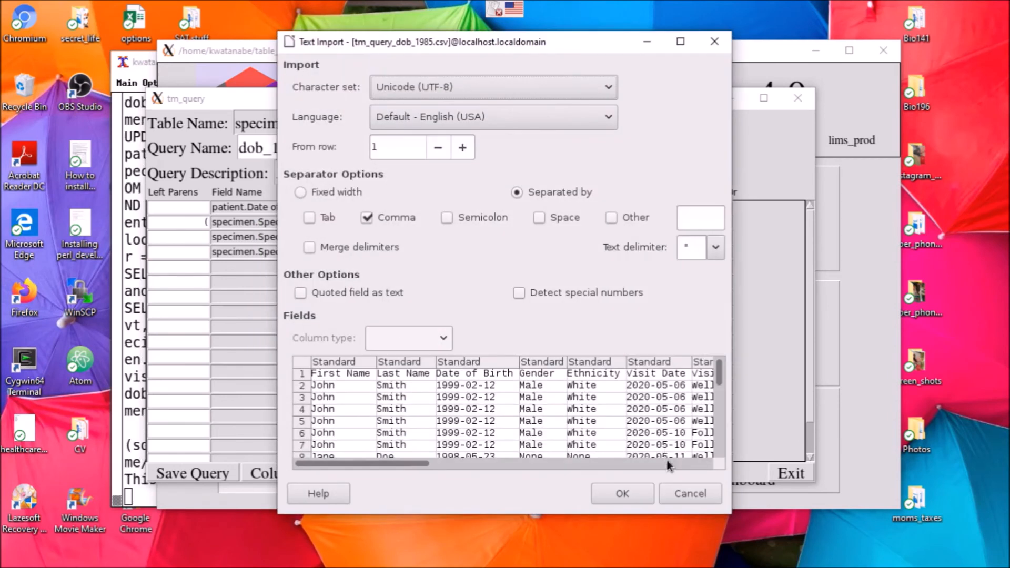
- Import tm_query_dob_1985.csv with comma settings, review the 33 specimen rows, then close Calc
{"action": "left_click", "coordinate": [616, 493]}
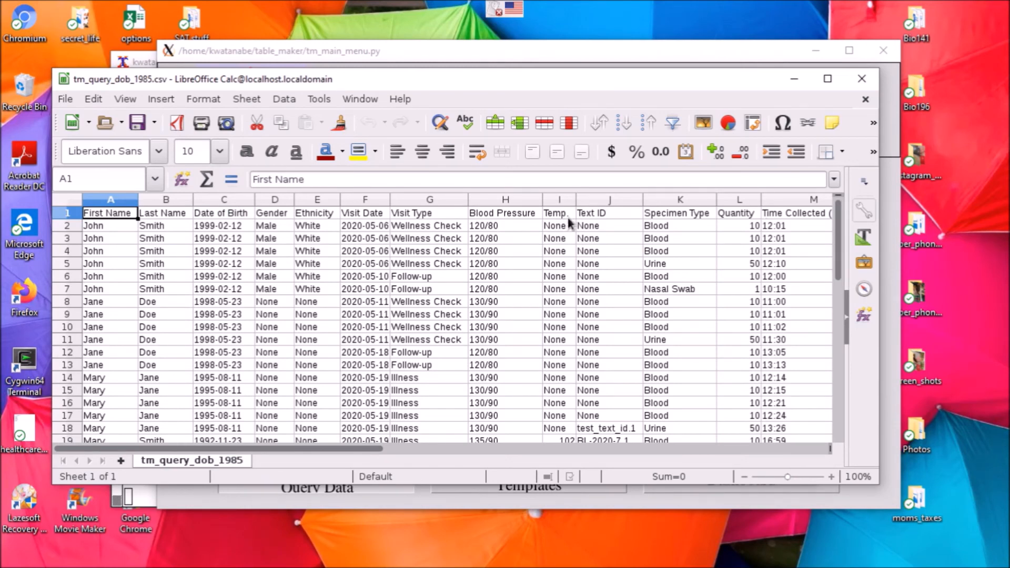
{"action": "scroll", "coordinate": [573, 323], "scroll_direction": "down", "scroll_amount": 5}
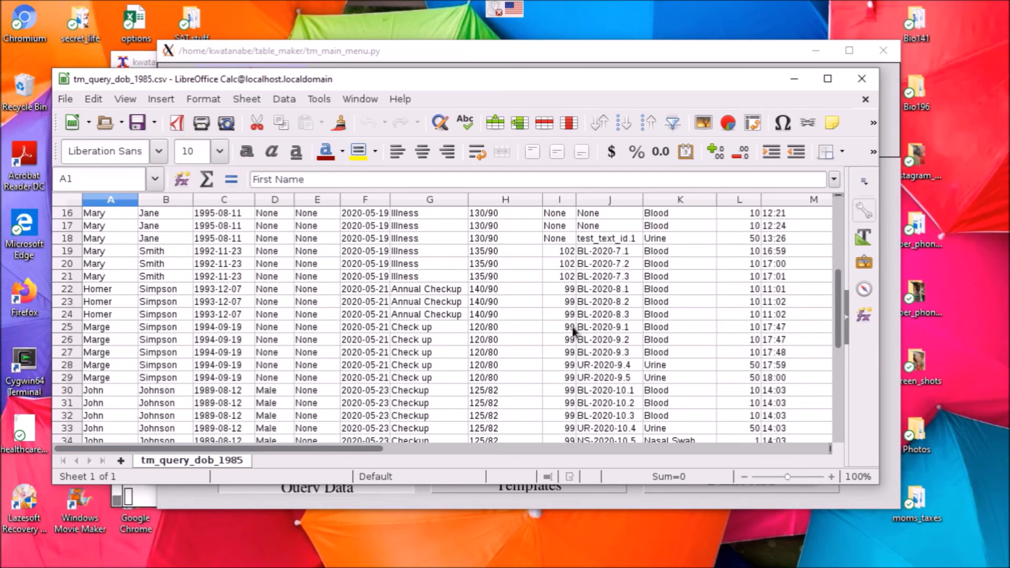
{"action": "scroll", "coordinate": [572, 324], "scroll_direction": "up", "scroll_amount": 3}
{"action": "scroll", "coordinate": [572, 326], "scroll_direction": "down", "scroll_amount": 2}
{"action": "scroll", "coordinate": [572, 325], "scroll_direction": "down", "scroll_amount": 6}
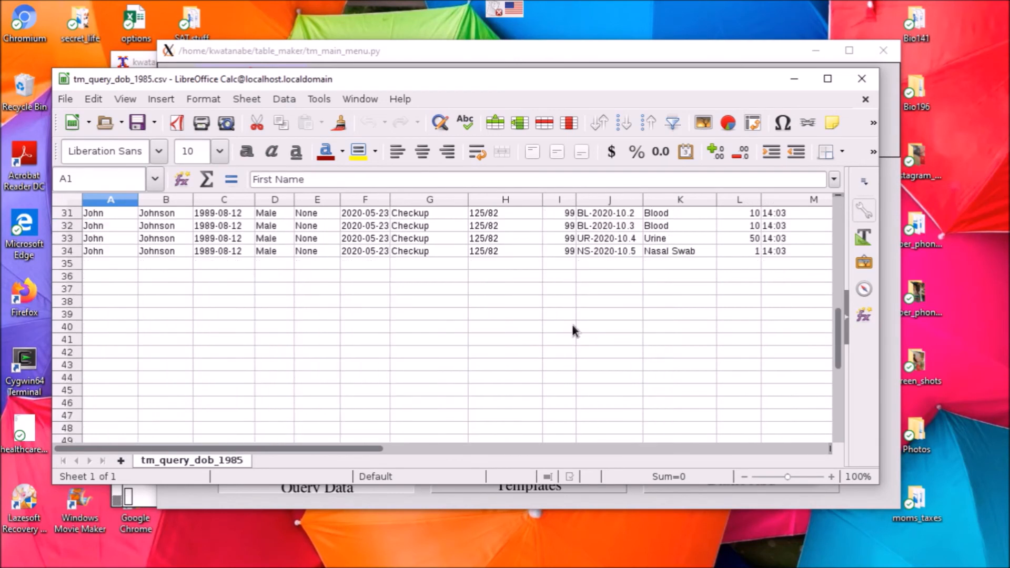
{"action": "scroll", "coordinate": [571, 320], "scroll_direction": "up", "scroll_amount": 10}
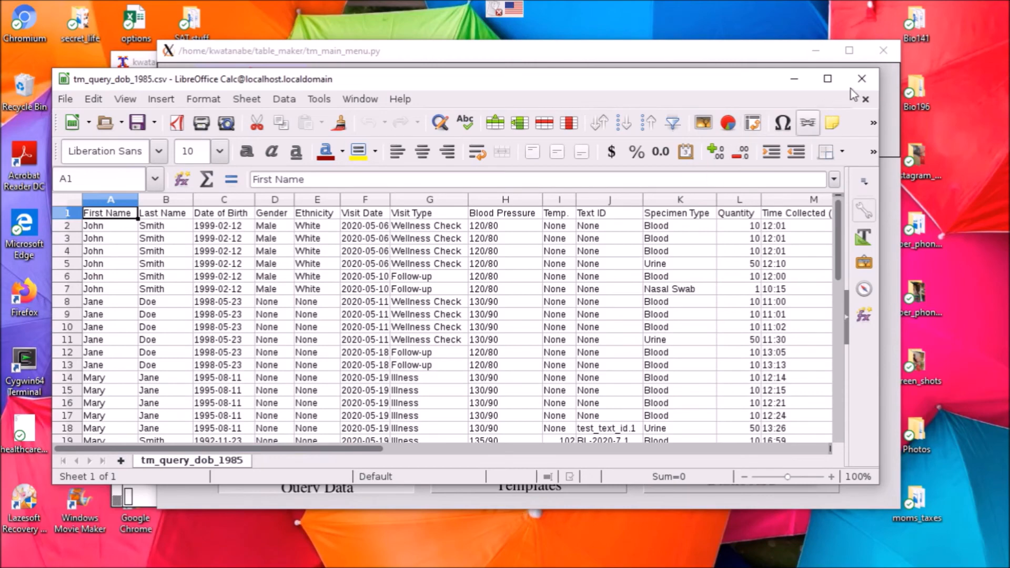
{"action": "left_click", "coordinate": [862, 80]}
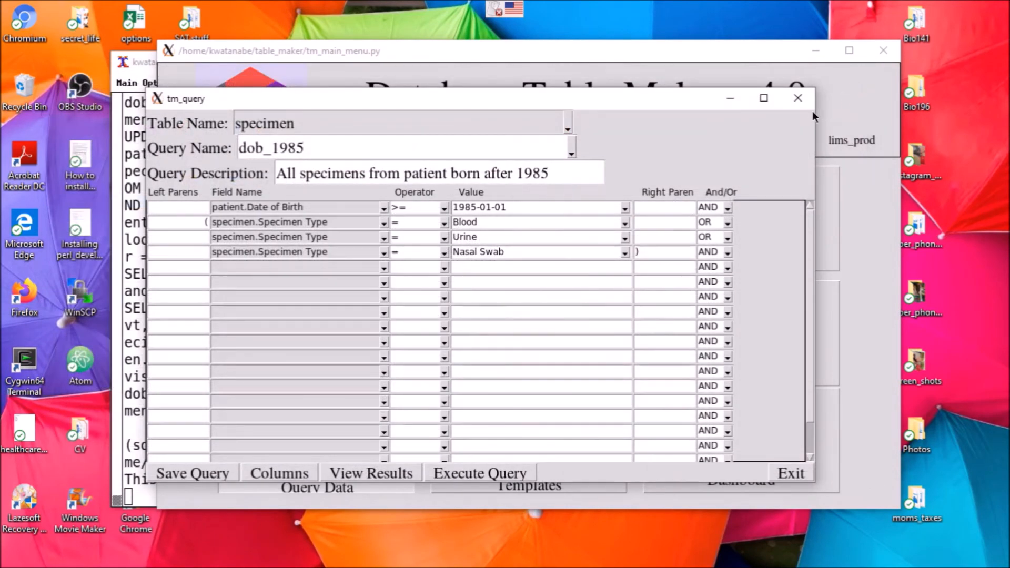
- Close the tm_query editor and bring up the empty dashboard setup form
{"action": "left_click", "coordinate": [795, 103]}
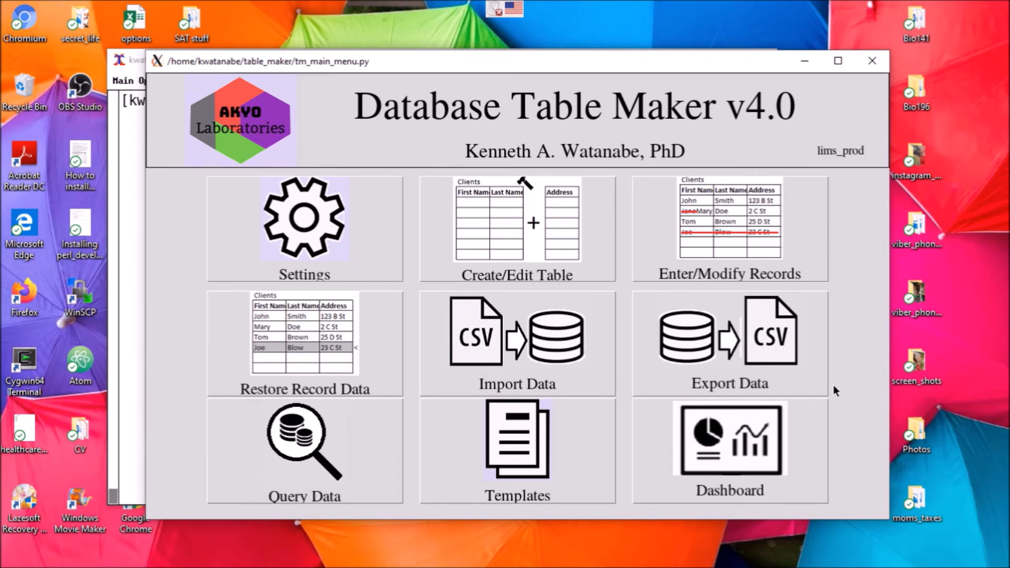
{"action": "left_click", "coordinate": [808, 418]}
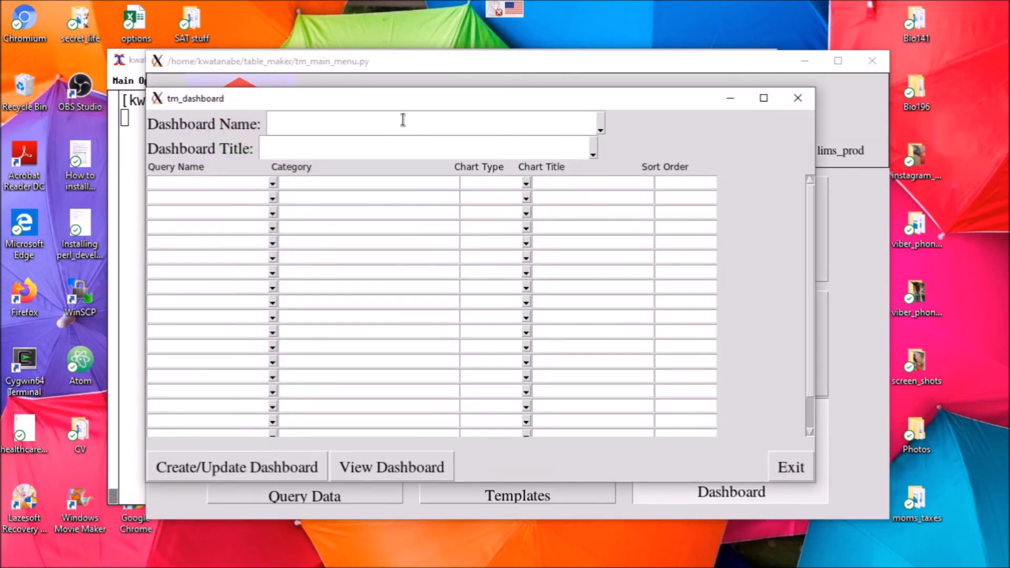
- Name the dashboard patients1985 with title 'All Patients born after 1985'
{"action": "left_click", "coordinate": [402, 125]}
{"action": "type", "text": "patients1985"}
{"action": "left_click", "coordinate": [450, 150]}
{"action": "type", "text": "Al"}
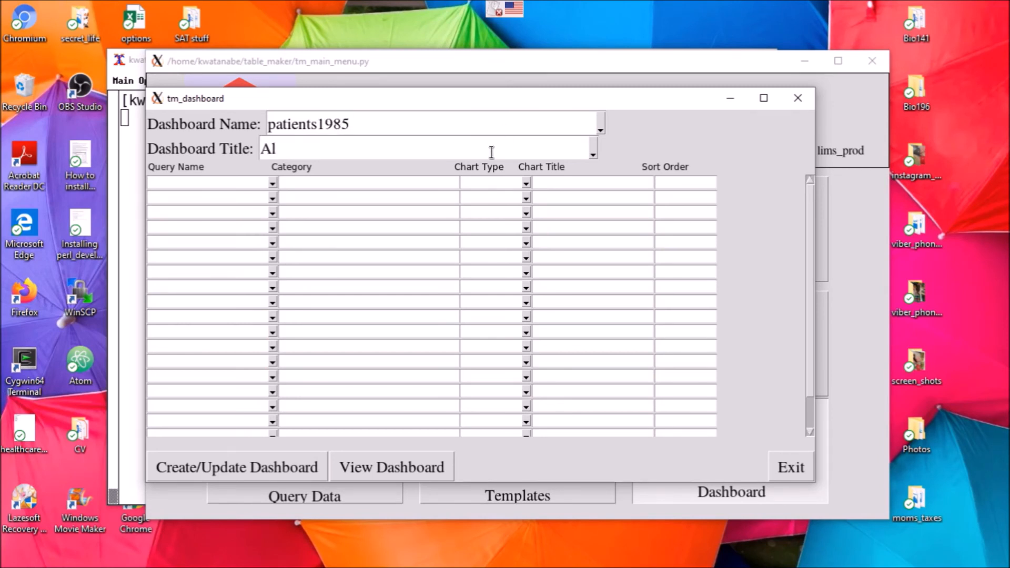
{"action": "type", "text": "l Patients born after !985"}
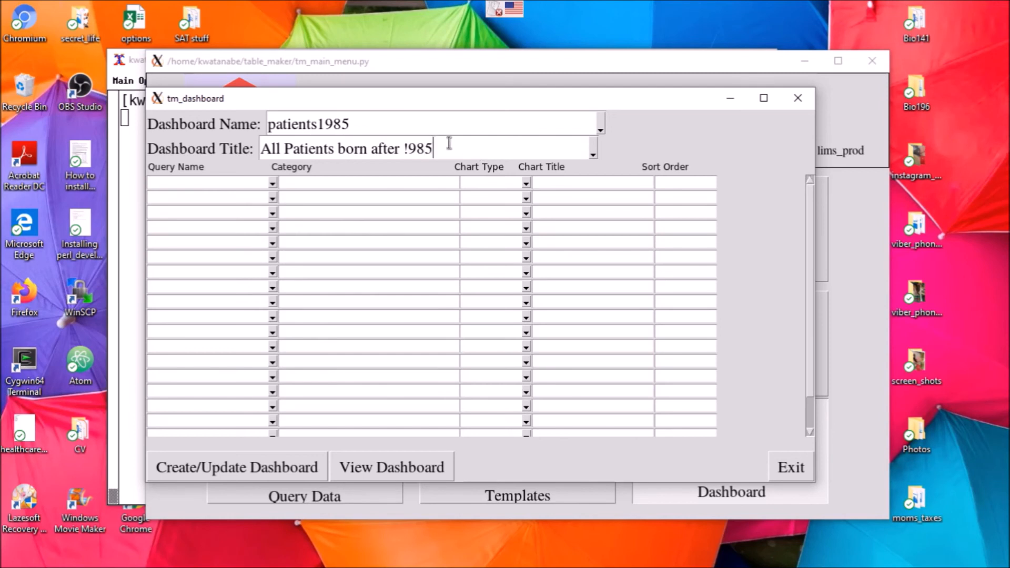
{"action": "left_click", "coordinate": [410, 148]}
{"action": "key", "text": "BackSpace"}
{"action": "type", "text": "1"}
- Add a Pie chart of patient.Gender from all_patients and save the dashboard
{"action": "left_click", "coordinate": [272, 185]}
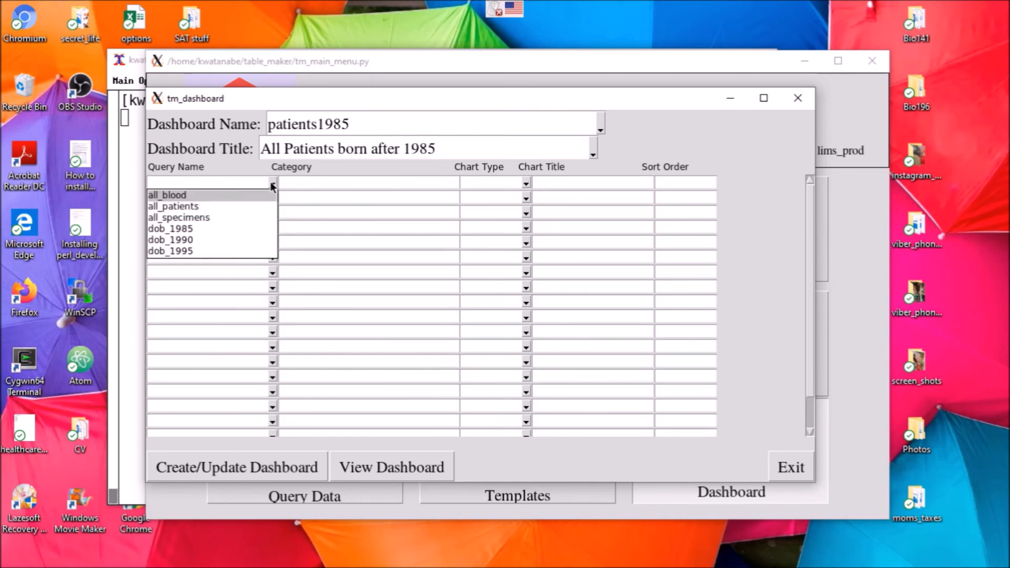
{"action": "left_click", "coordinate": [185, 216]}
{"action": "left_click", "coordinate": [272, 186]}
{"action": "left_click", "coordinate": [198, 206]}
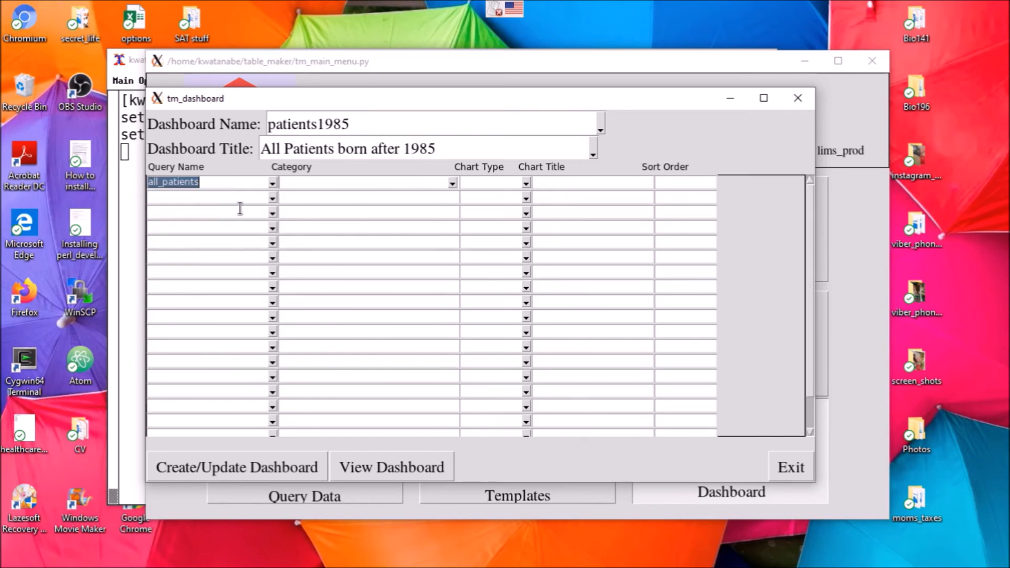
{"action": "left_click", "coordinate": [452, 182]}
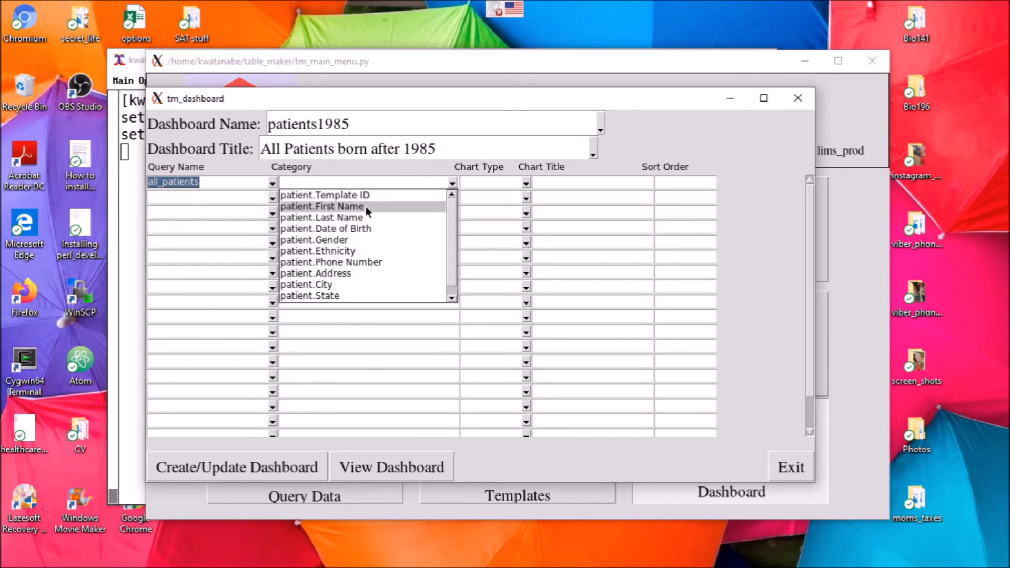
{"action": "scroll", "coordinate": [371, 287], "scroll_direction": "down", "scroll_amount": 1}
{"action": "scroll", "coordinate": [370, 216], "scroll_direction": "up", "scroll_amount": 1}
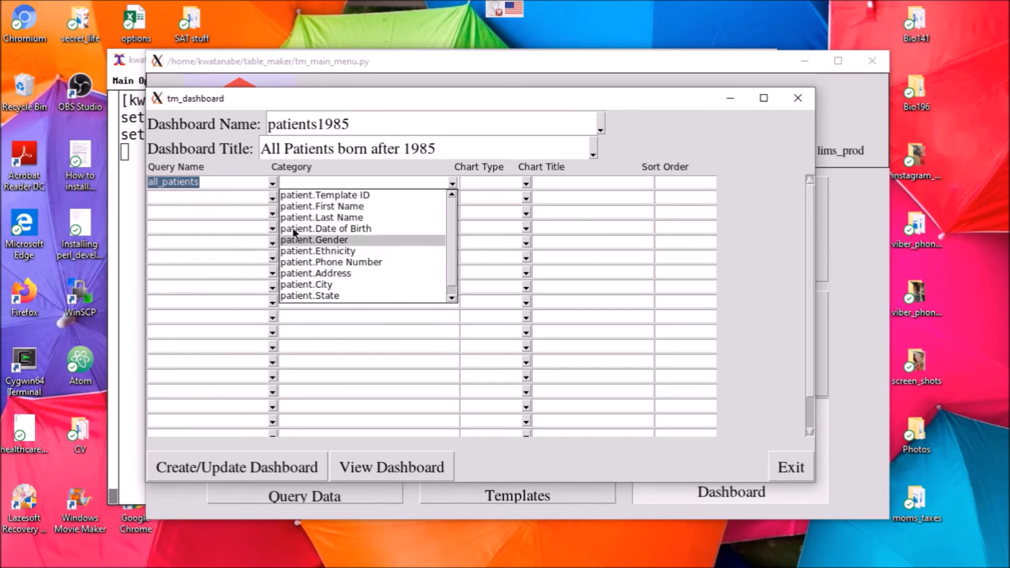
{"action": "left_click", "coordinate": [339, 240]}
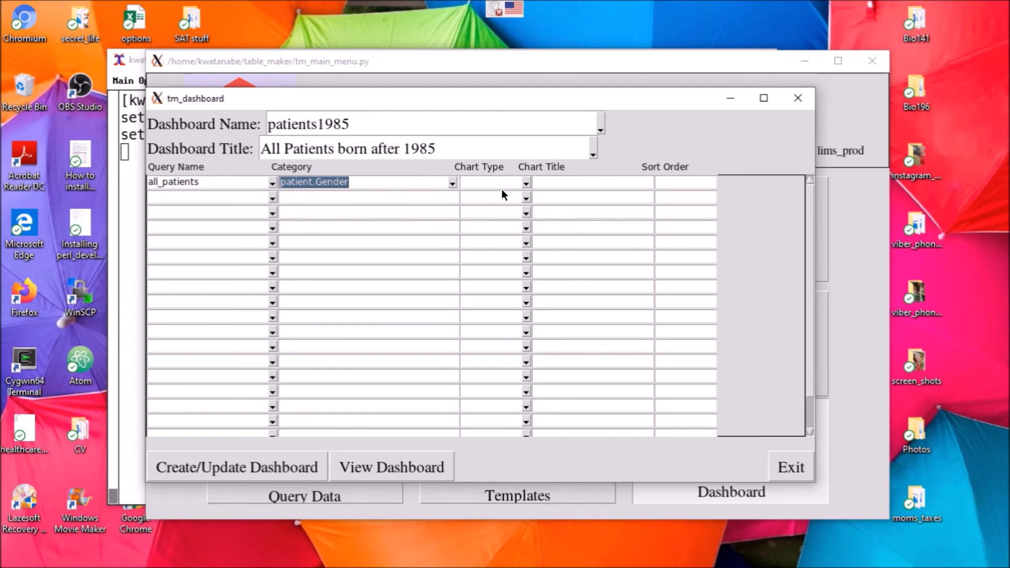
{"action": "left_click", "coordinate": [526, 183]}
{"action": "left_click", "coordinate": [503, 196]}
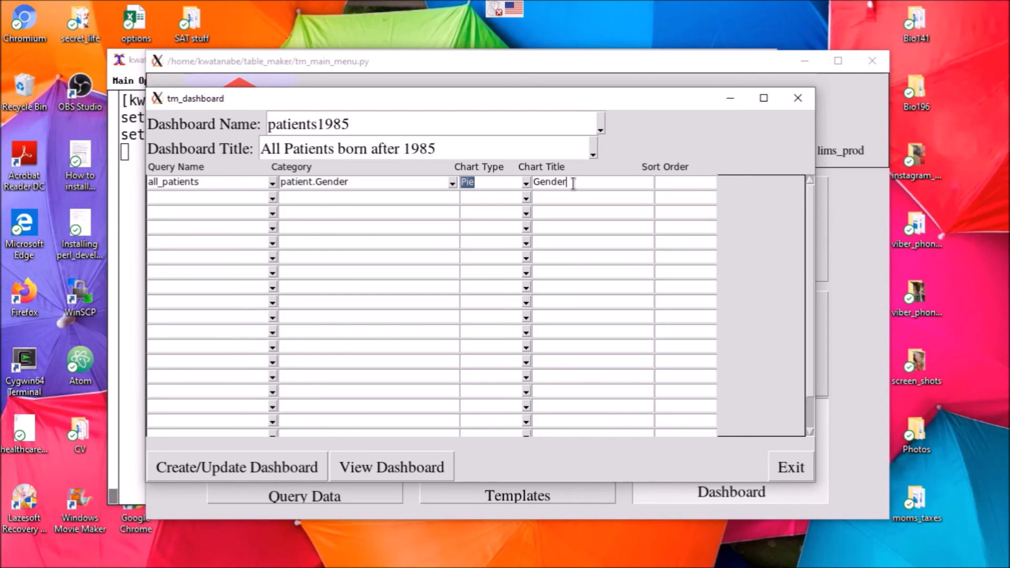
{"action": "left_click", "coordinate": [264, 465]}
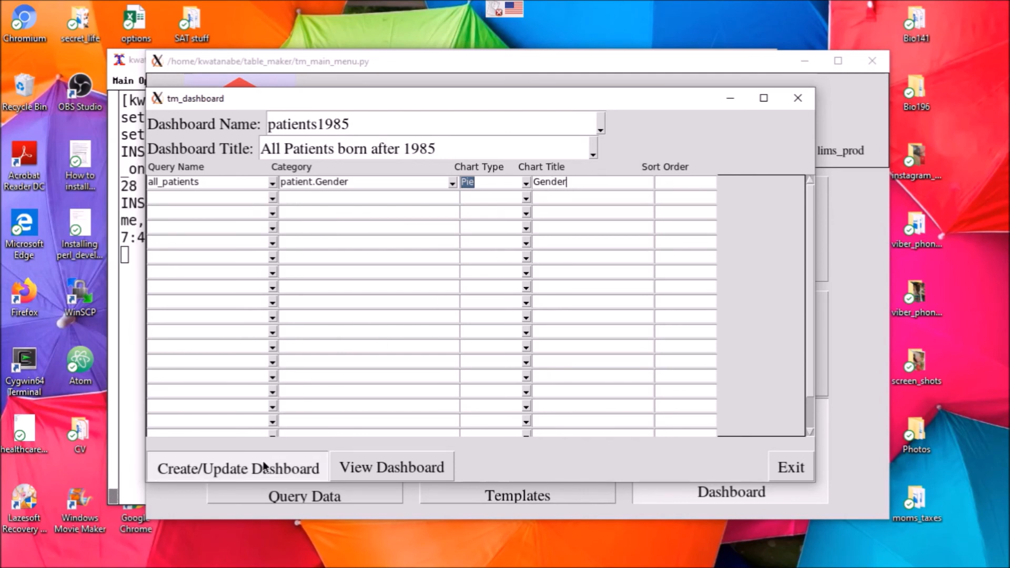
{"action": "left_click", "coordinate": [479, 314]}
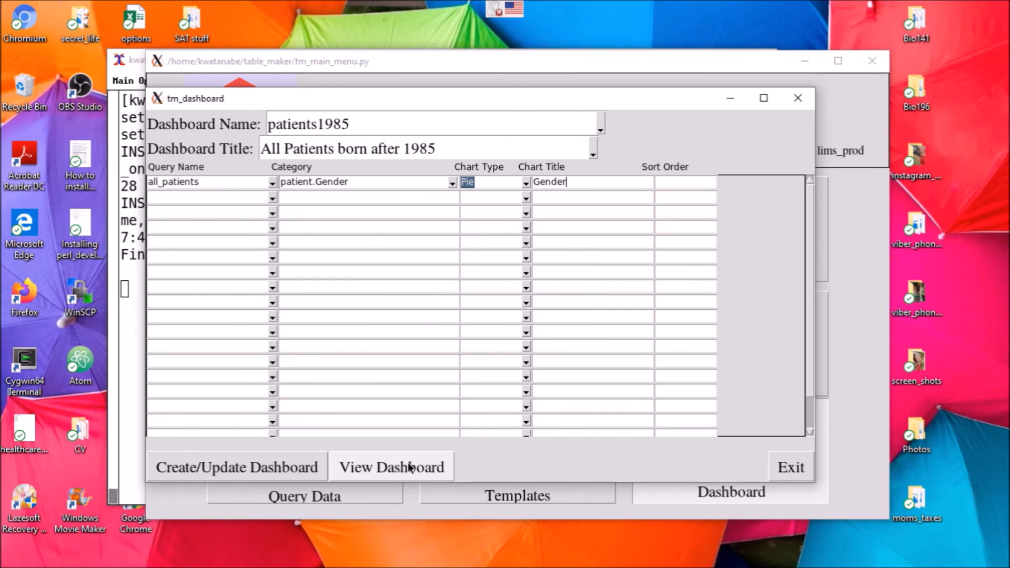
{"action": "left_click", "coordinate": [430, 468]}
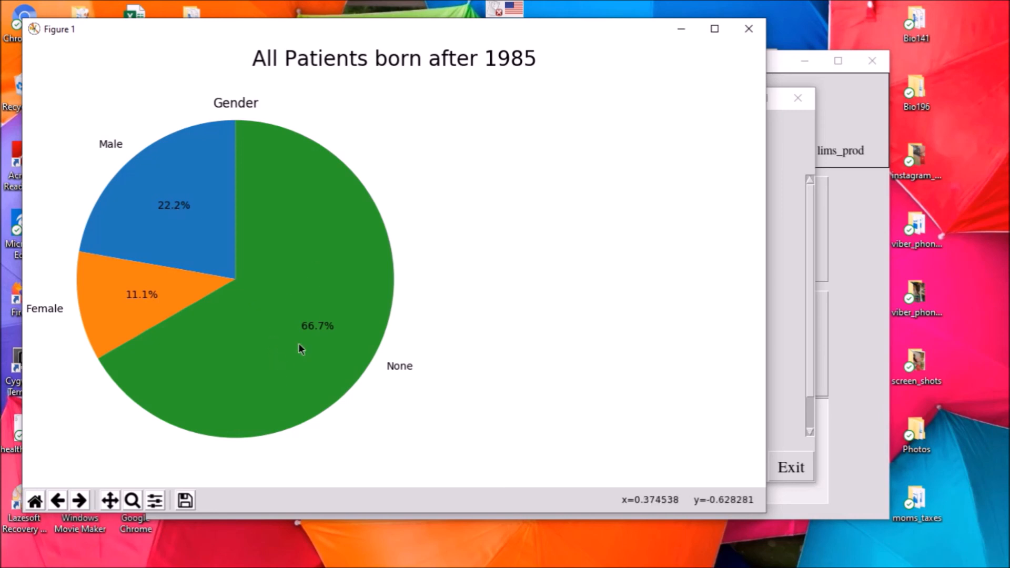
{"action": "left_click", "coordinate": [749, 33]}
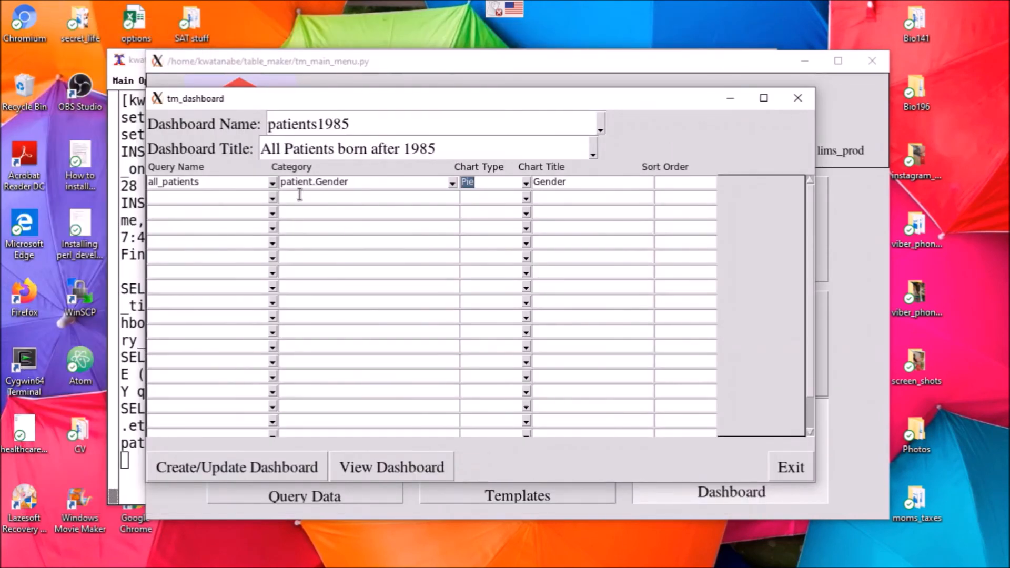
- Set row 2 to a Bar chart of patient.Gender from all_patients, titled 'Gender'
{"action": "left_click", "coordinate": [272, 197]}
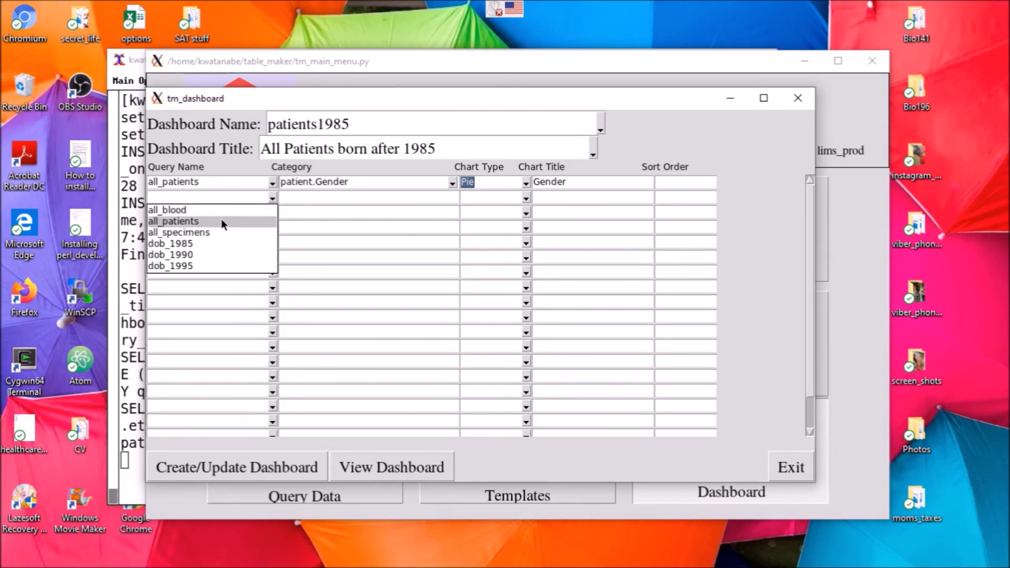
{"action": "left_click", "coordinate": [221, 218]}
{"action": "left_click", "coordinate": [452, 198]}
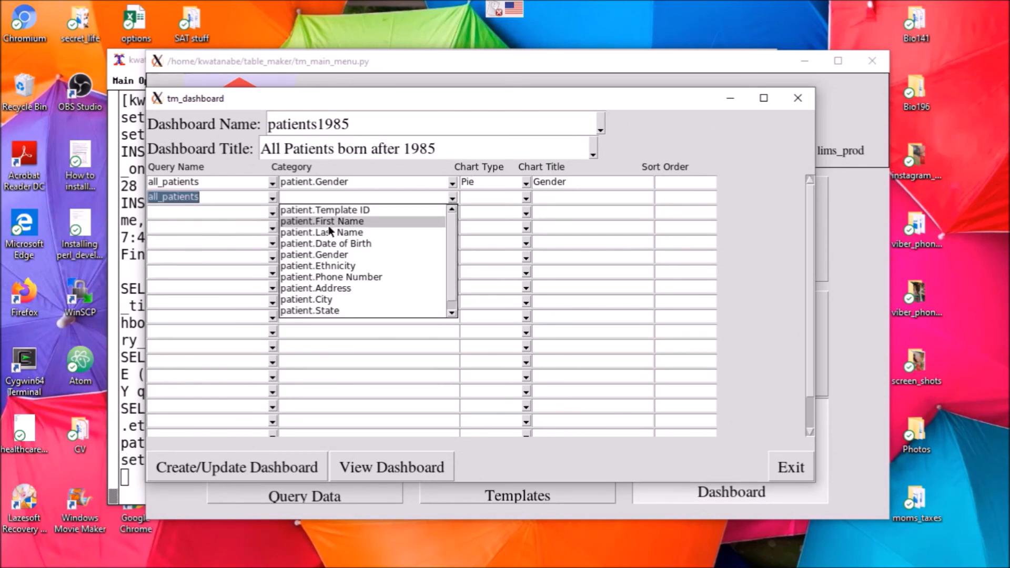
{"action": "left_click", "coordinate": [329, 254]}
{"action": "left_click", "coordinate": [526, 199]}
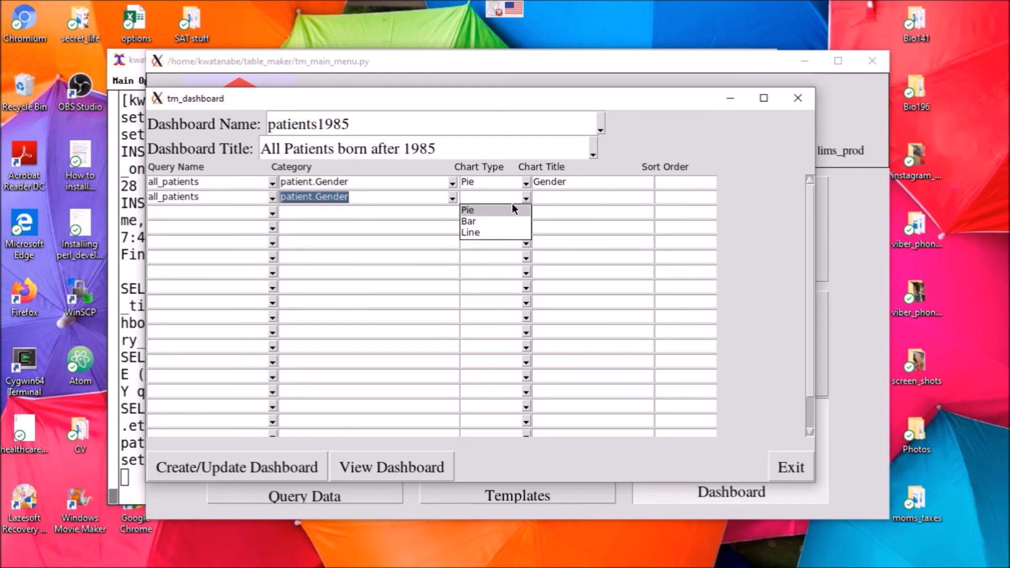
{"action": "left_click", "coordinate": [492, 221]}
{"action": "left_click", "coordinate": [565, 196]}
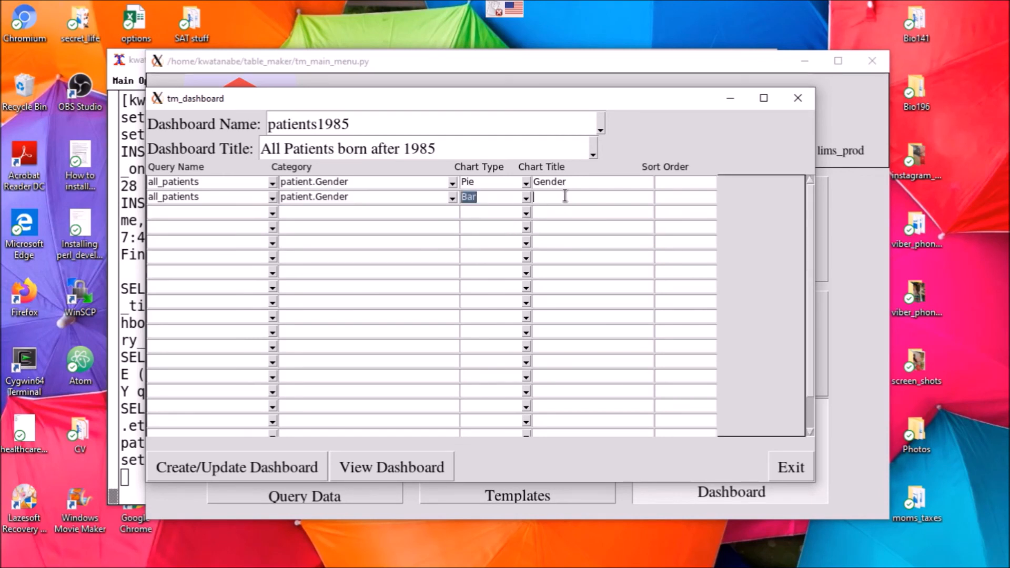
{"action": "type", "text": "Gender"}
- Save the dashboard, then preview the pie and bar charts and close the preview
{"action": "left_click", "coordinate": [300, 466]}
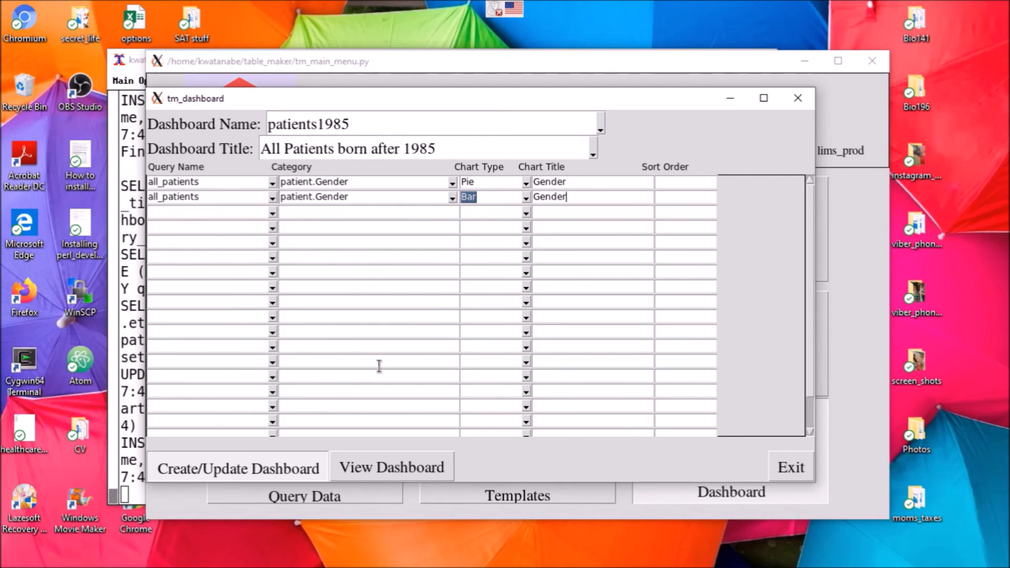
{"action": "left_click", "coordinate": [476, 314]}
{"action": "left_click", "coordinate": [399, 469]}
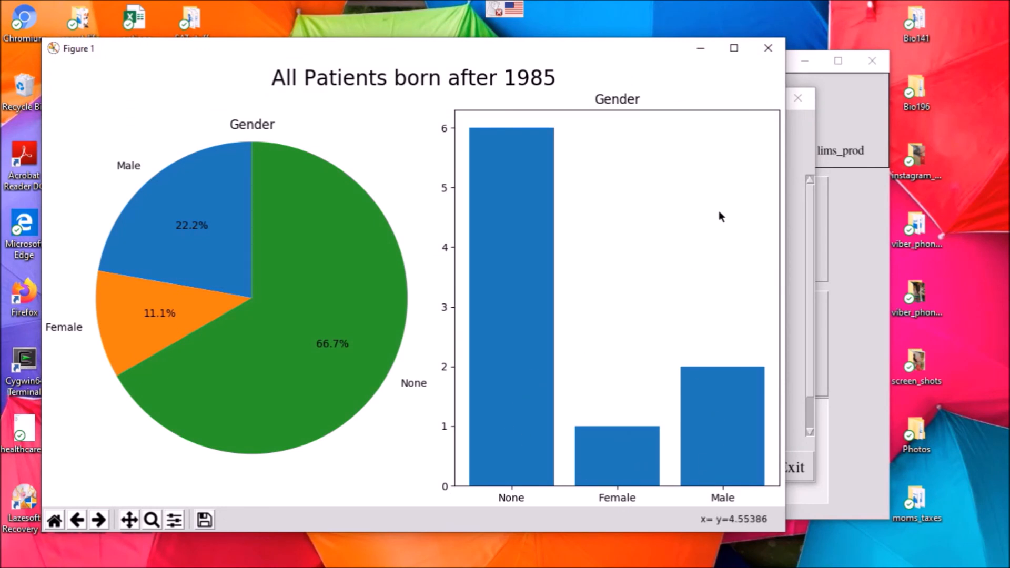
{"action": "left_click", "coordinate": [766, 52]}
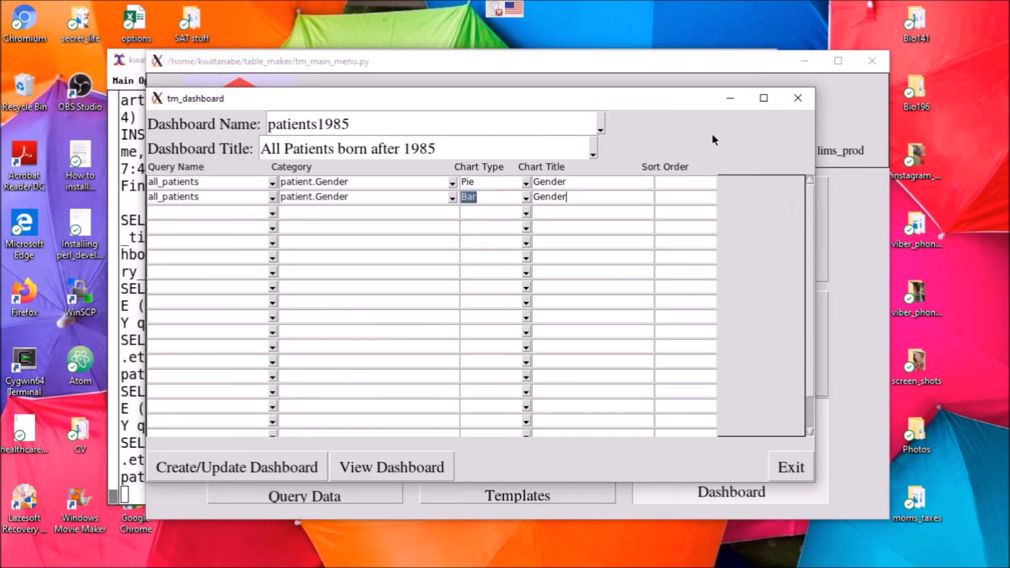
- Load the saved dashboard 'test' and preview its nine charts
{"action": "left_click", "coordinate": [600, 124]}
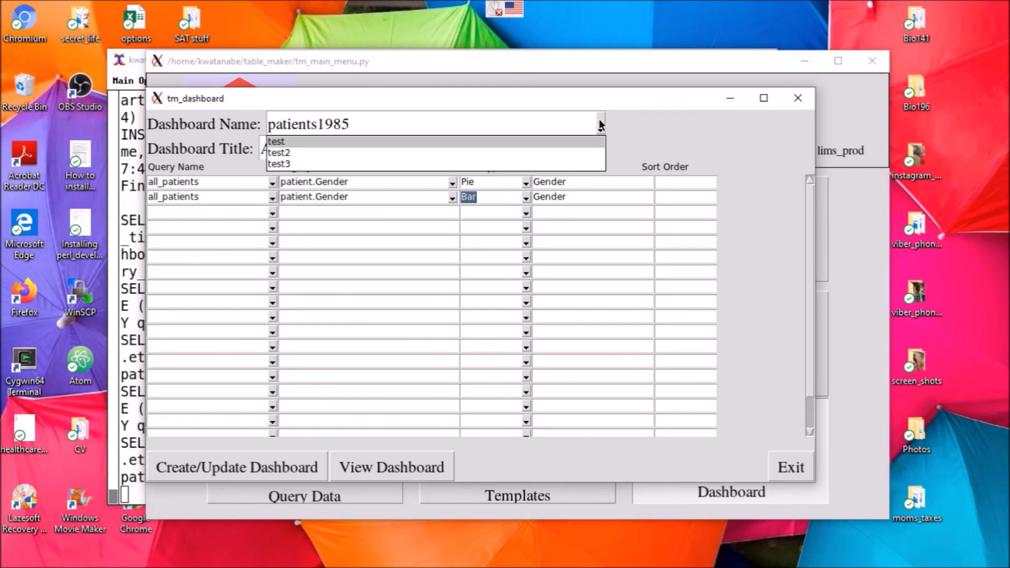
{"action": "left_click", "coordinate": [335, 143]}
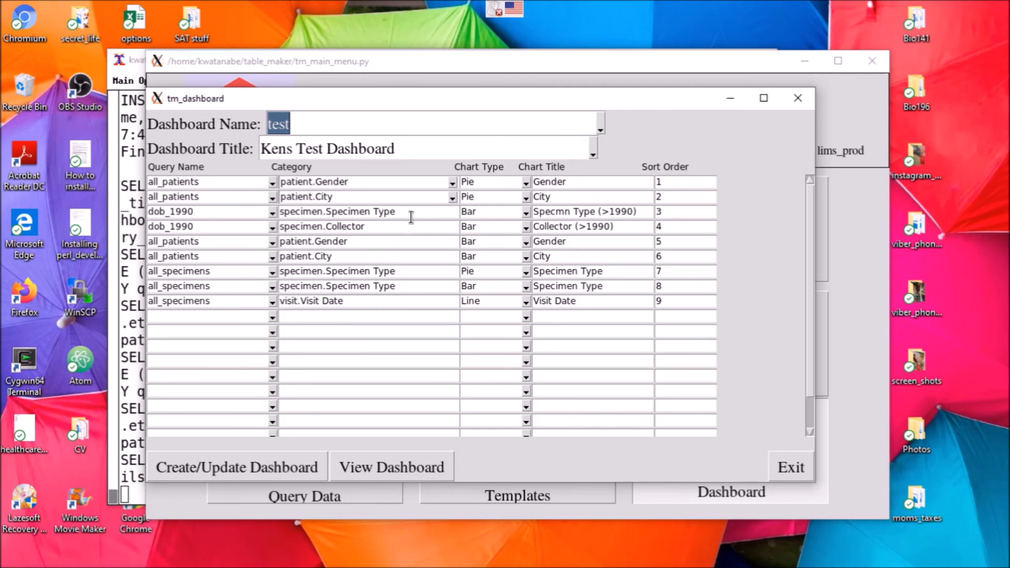
{"action": "left_click", "coordinate": [369, 469]}
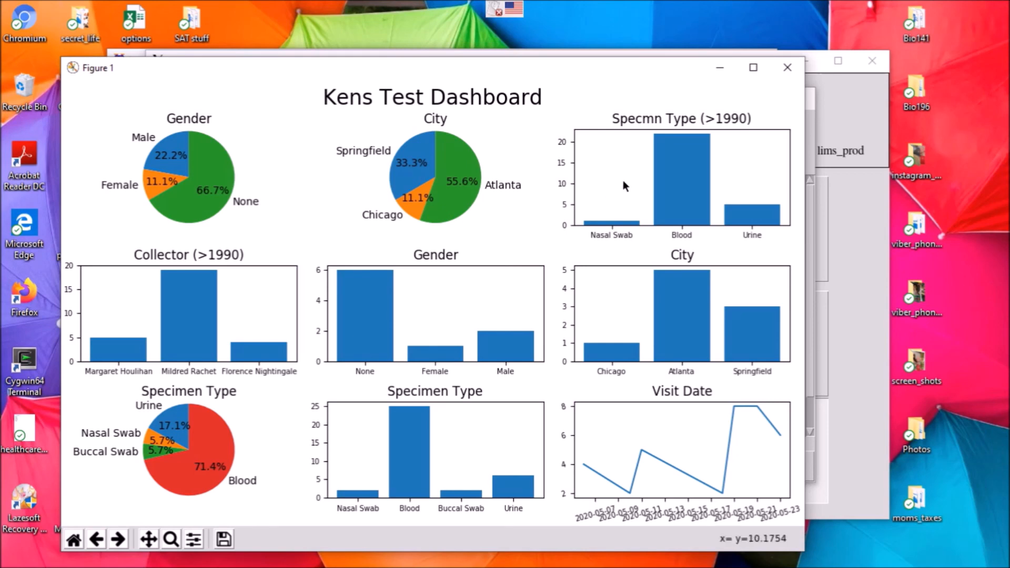
- Close the dashboard preview and the tm_dashboard editor to return to the main menu
{"action": "left_click", "coordinate": [785, 68]}
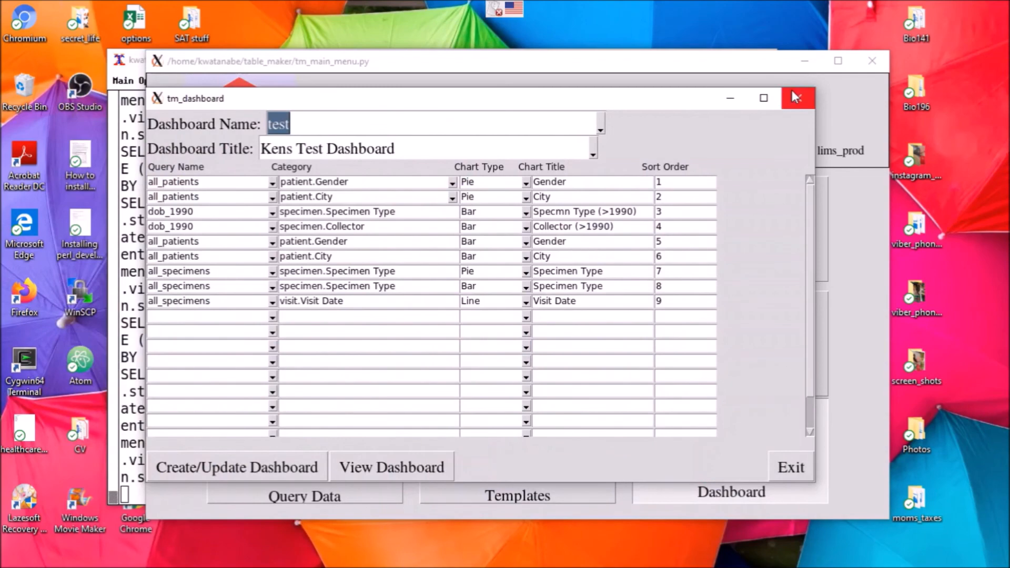
{"action": "left_click", "coordinate": [792, 92]}
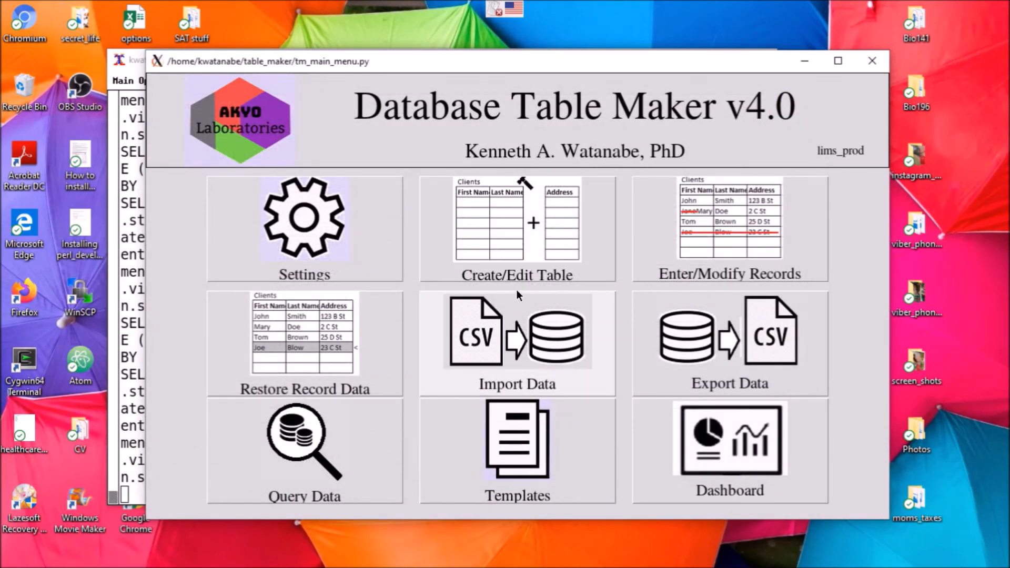
{"action": "left_click", "coordinate": [489, 562]}
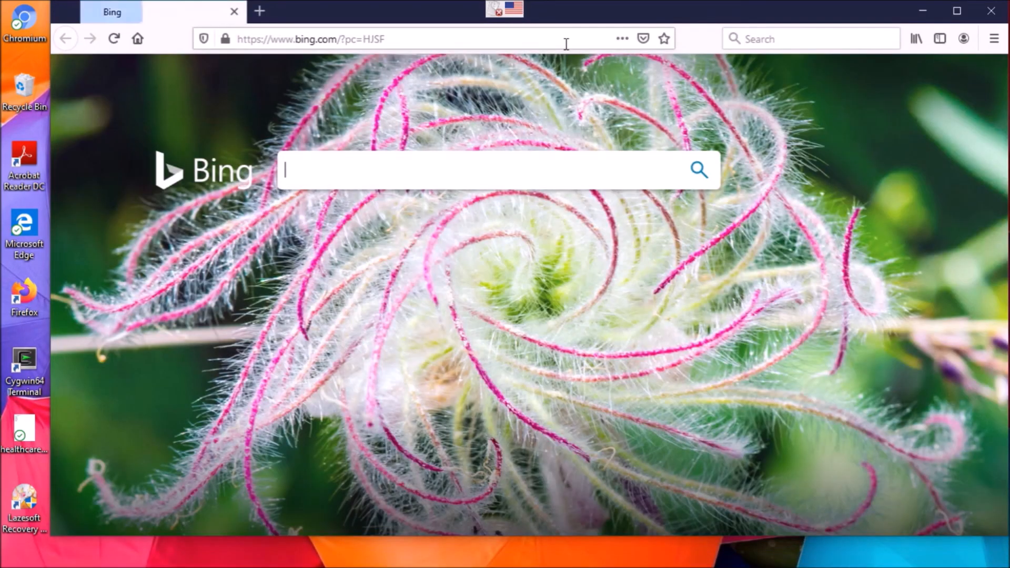
- Load kenawatanabe.com and open its Database Table Maker page, scrolled to the Download and Donate links
{"action": "left_click", "coordinate": [566, 44]}
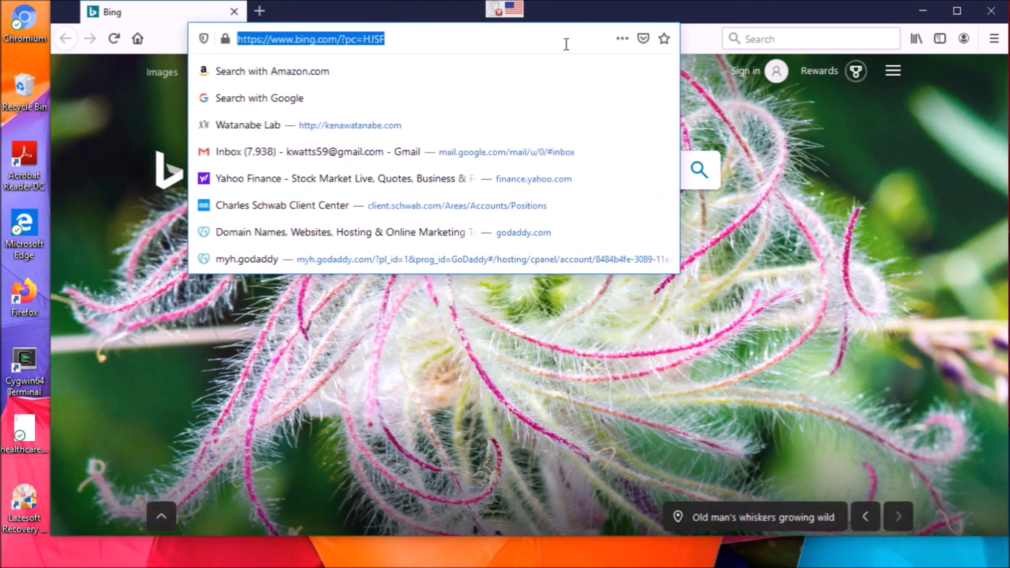
{"action": "type", "text": "kea"}
{"action": "key", "text": "BackSpace"}
{"action": "type", "text": "nawatanabe"}
{"action": "key", "text": "Return"}
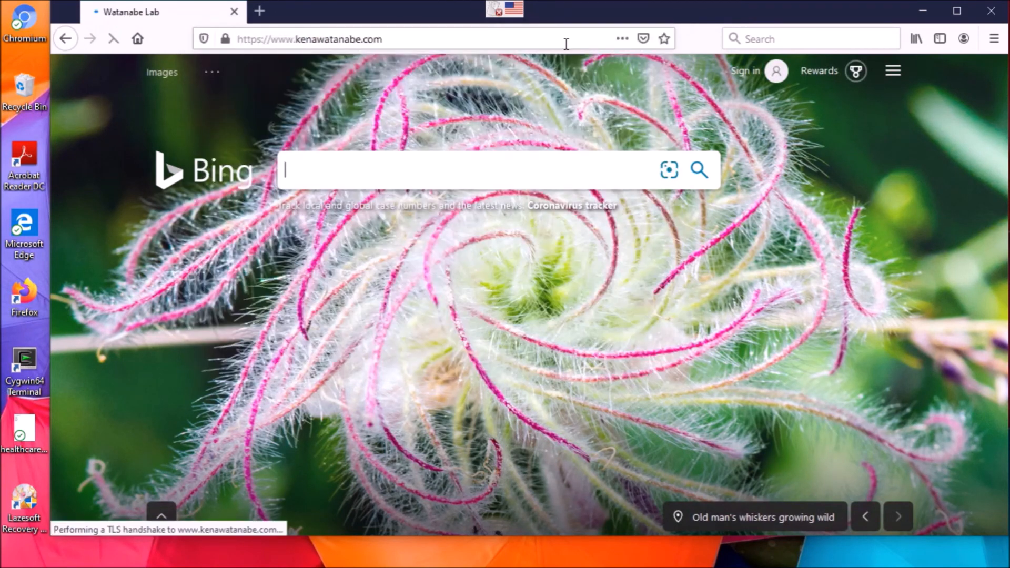
{"action": "mouse_move", "coordinate": [613, 292]}
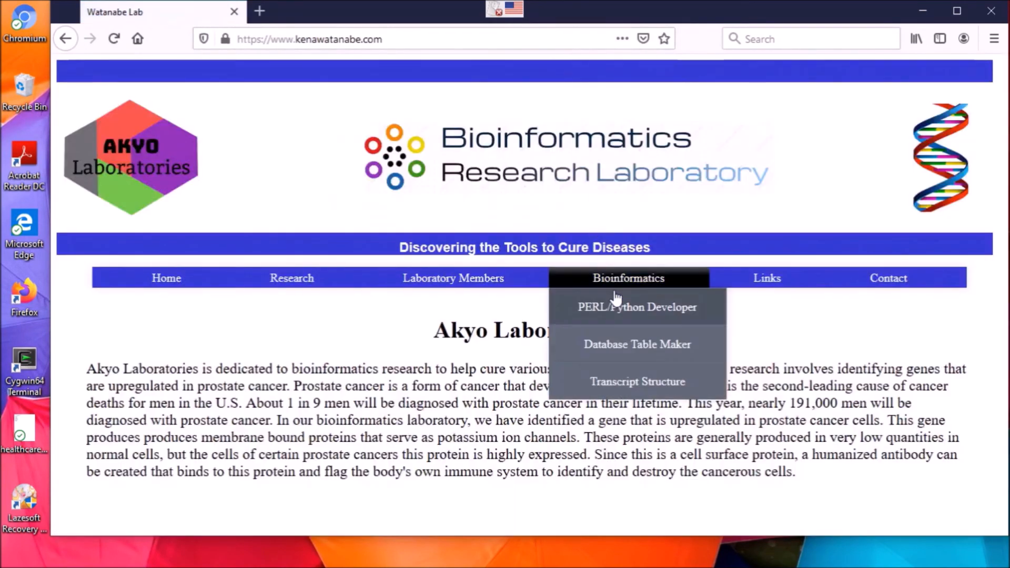
{"action": "left_click", "coordinate": [620, 347]}
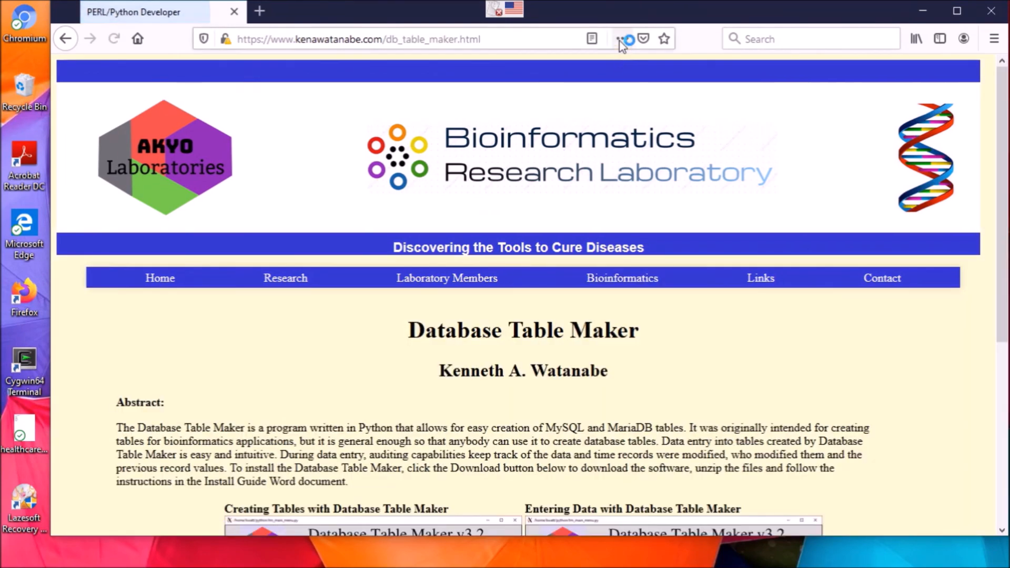
{"action": "scroll", "coordinate": [618, 322], "scroll_direction": "down", "scroll_amount": 3}
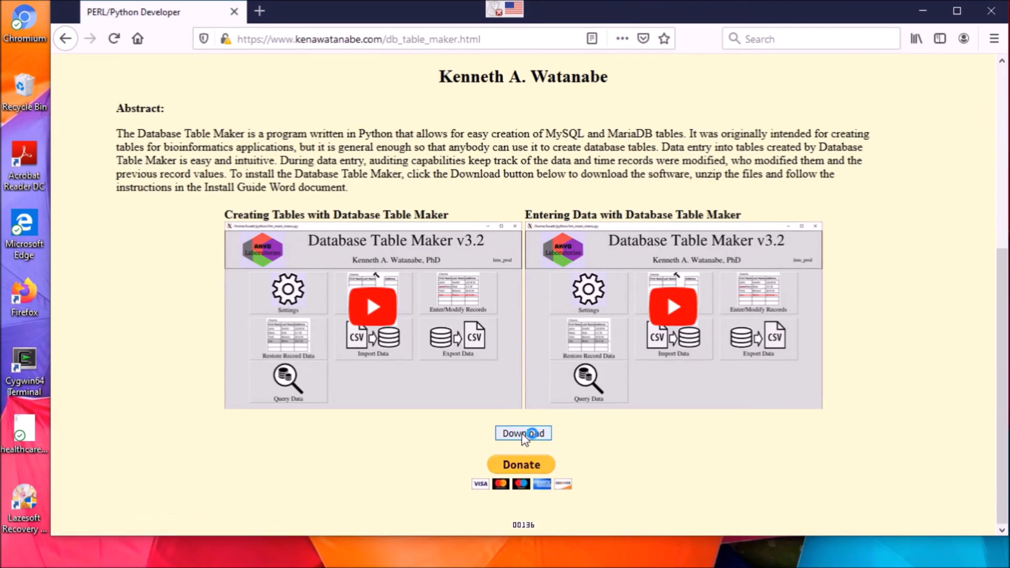